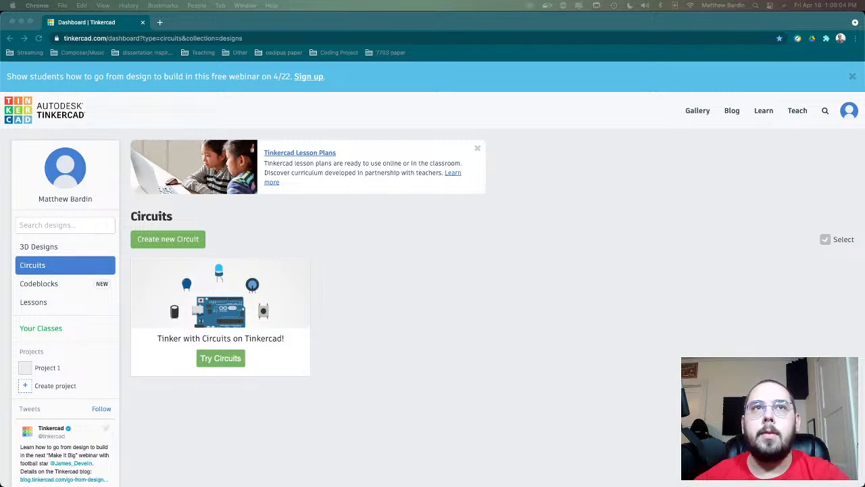
{"action": "left_click", "coordinate": [437, 293]}
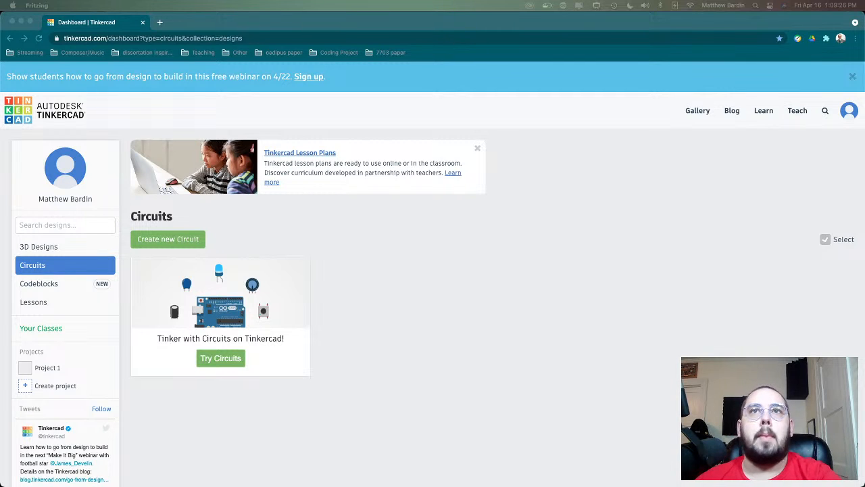
{"action": "left_click", "coordinate": [409, 277]}
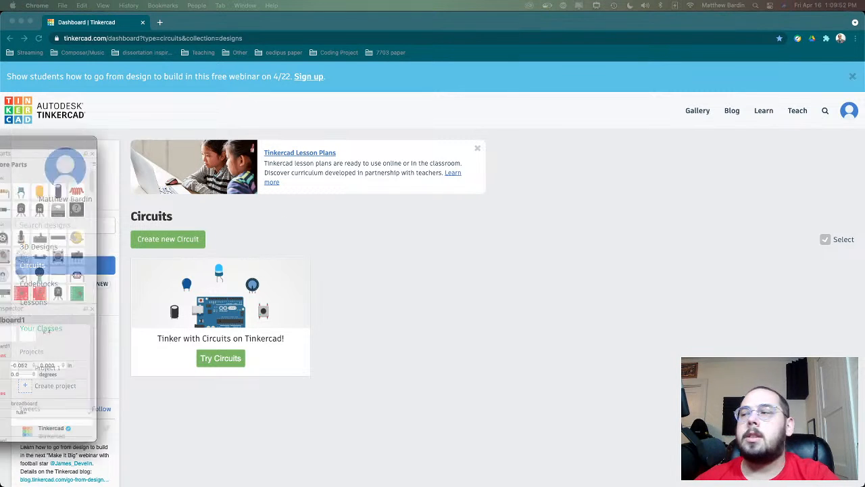
- Bring the Fritzing window fully on screen and look through its Breadboard, Schematic, PCB and Code views
{"action": "left_click_drag", "start_coordinate": [0, 105], "coordinate": [508, 98]}
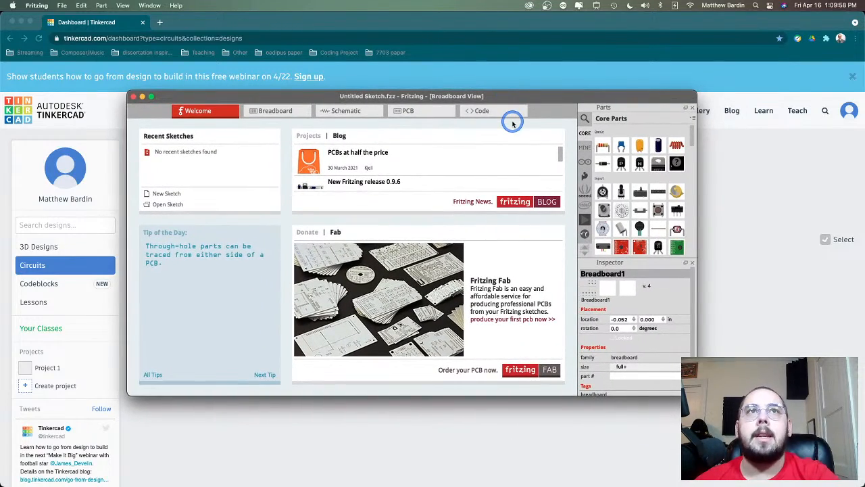
{"action": "left_click", "coordinate": [268, 112]}
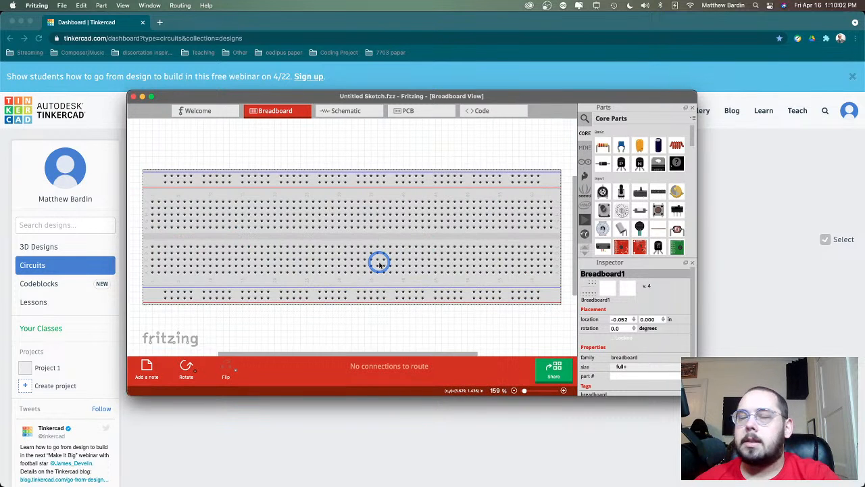
{"action": "left_click", "coordinate": [361, 111]}
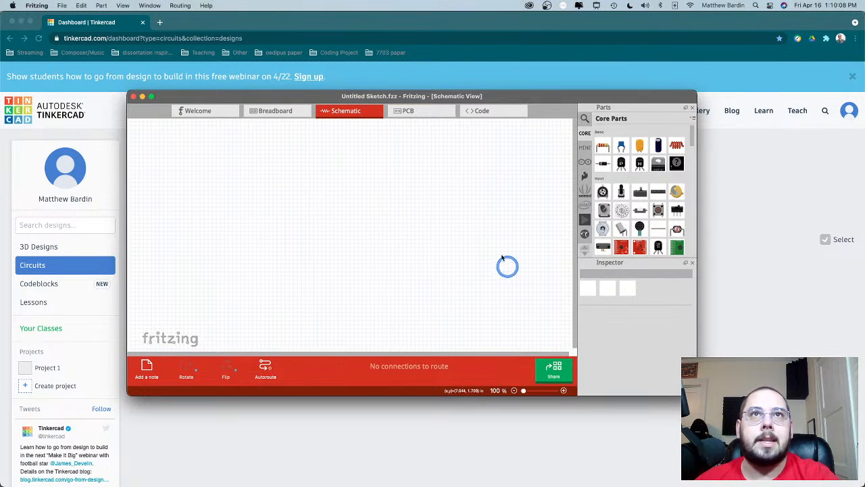
{"action": "left_click", "coordinate": [410, 112]}
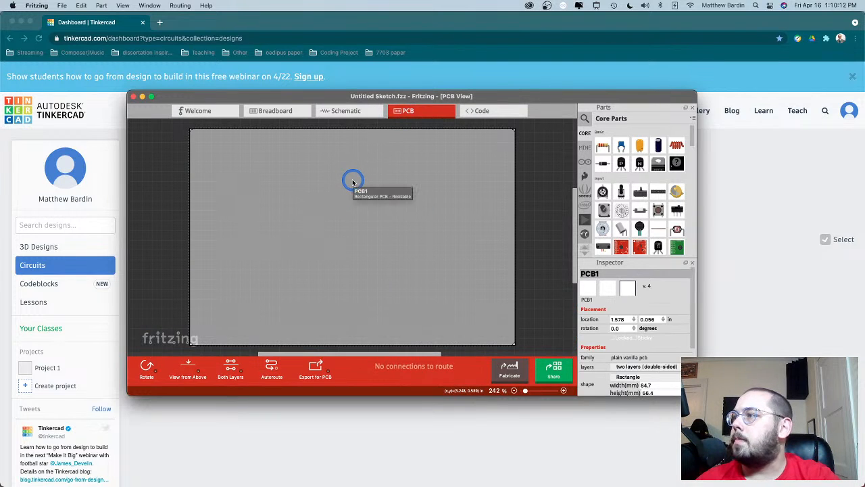
{"action": "left_click", "coordinate": [473, 112]}
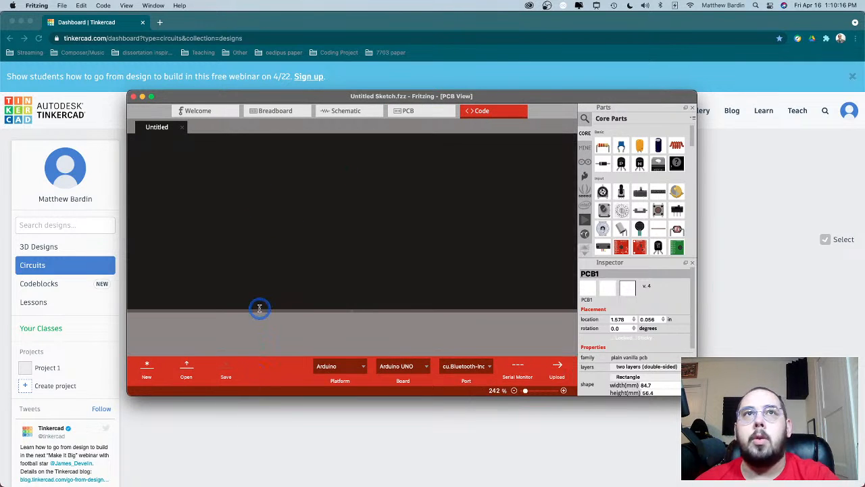
- Return to the Breadboard view and place a potentiometer and a resistor on the breadboard's upper half
{"action": "left_click", "coordinate": [270, 116]}
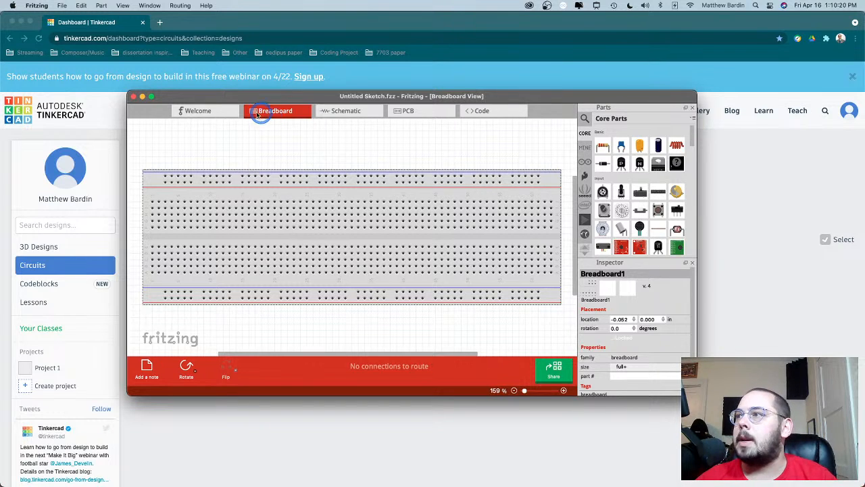
{"action": "left_click", "coordinate": [256, 204]}
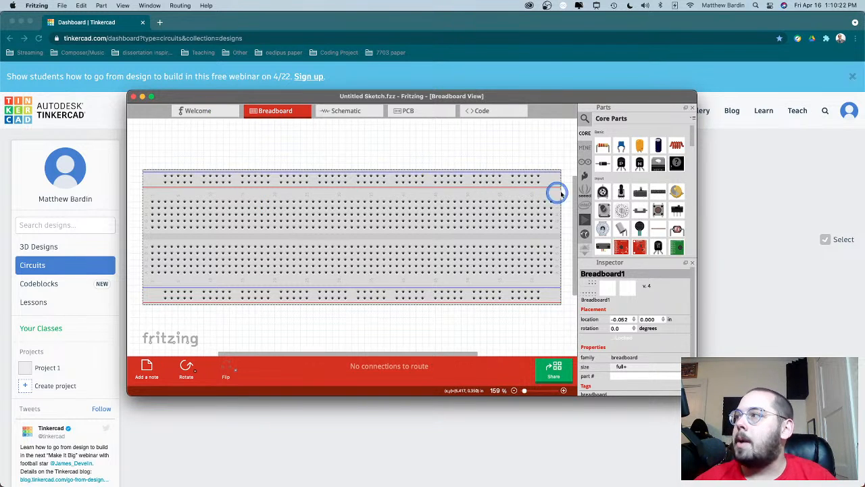
{"action": "left_click", "coordinate": [599, 192]}
{"action": "left_click_drag", "start_coordinate": [592, 194], "coordinate": [331, 210]}
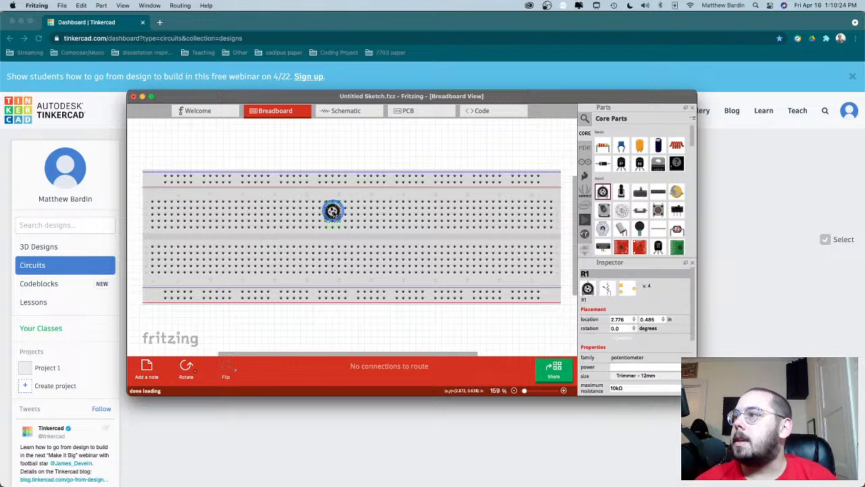
{"action": "left_click_drag", "start_coordinate": [602, 145], "coordinate": [484, 215]}
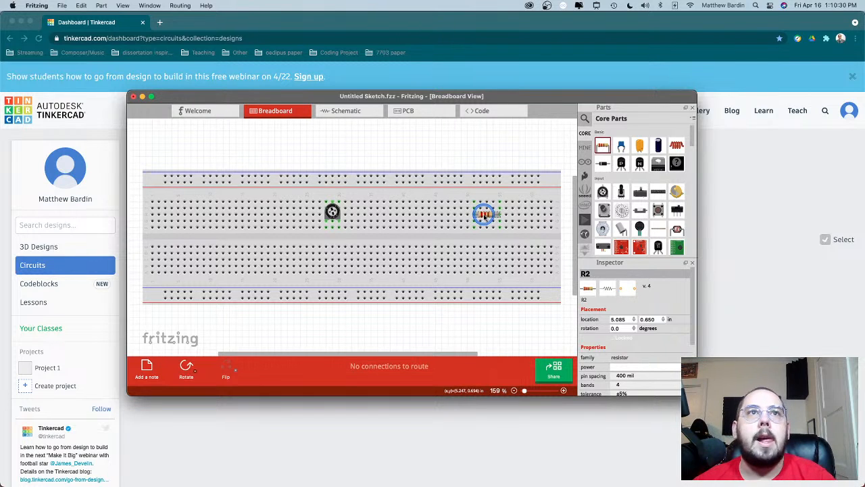
{"action": "left_click", "coordinate": [272, 138]}
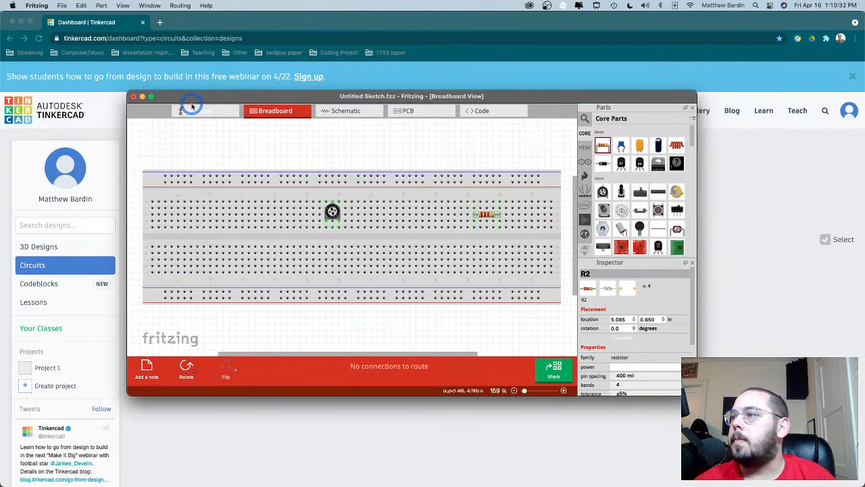
- Close the Fritzing sketch and return to the Tinkercad Circuits dashboard in Chrome
{"action": "left_click", "coordinate": [133, 98]}
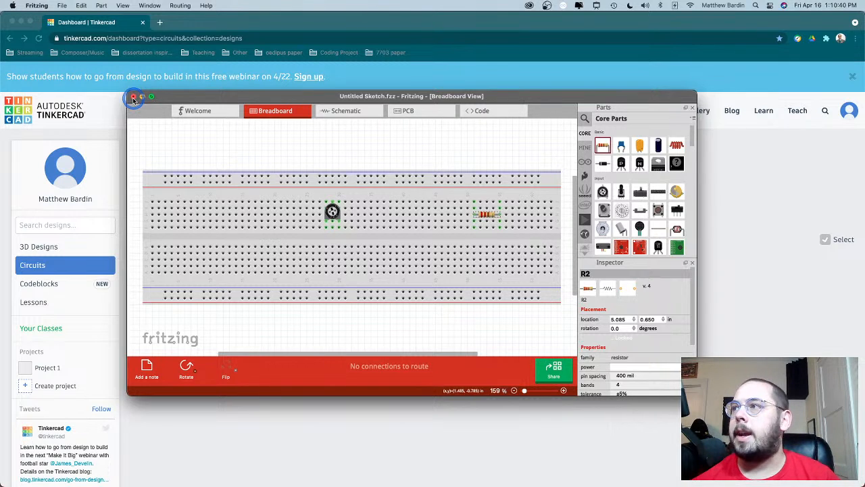
{"action": "left_click", "coordinate": [133, 96]}
{"action": "left_click", "coordinate": [418, 259]}
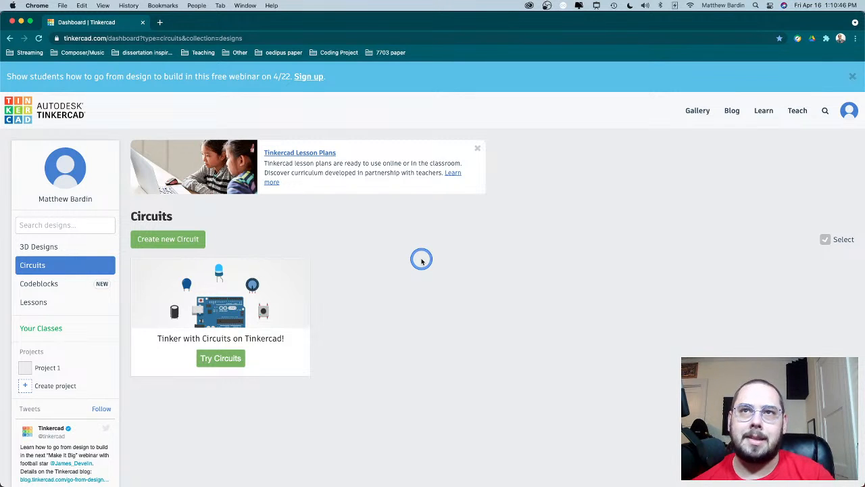
{"action": "left_click", "coordinate": [462, 332]}
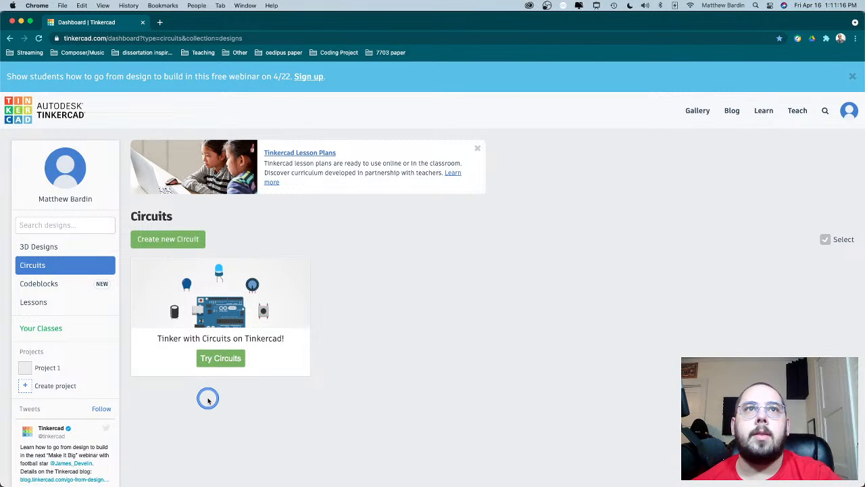
- Open the Start Simulating starter lesson and go to its second step, the Start Simulation instructions
{"action": "left_click", "coordinate": [223, 360]}
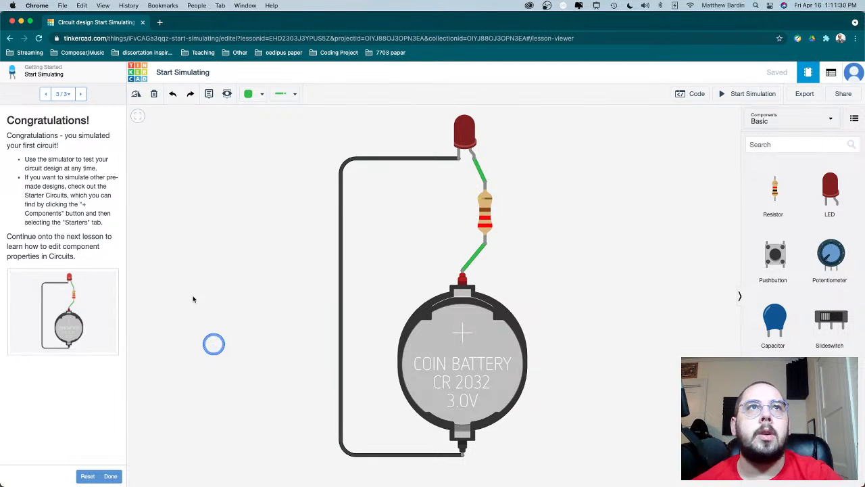
{"action": "left_click", "coordinate": [45, 94]}
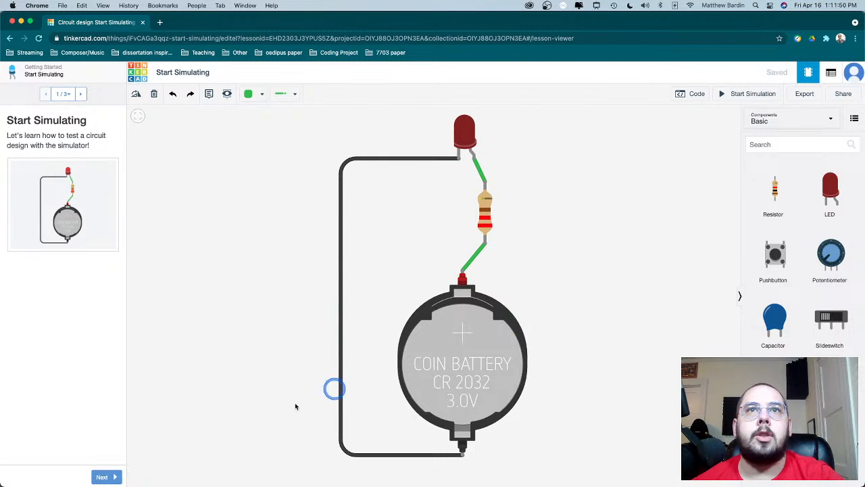
{"action": "left_click", "coordinate": [103, 476]}
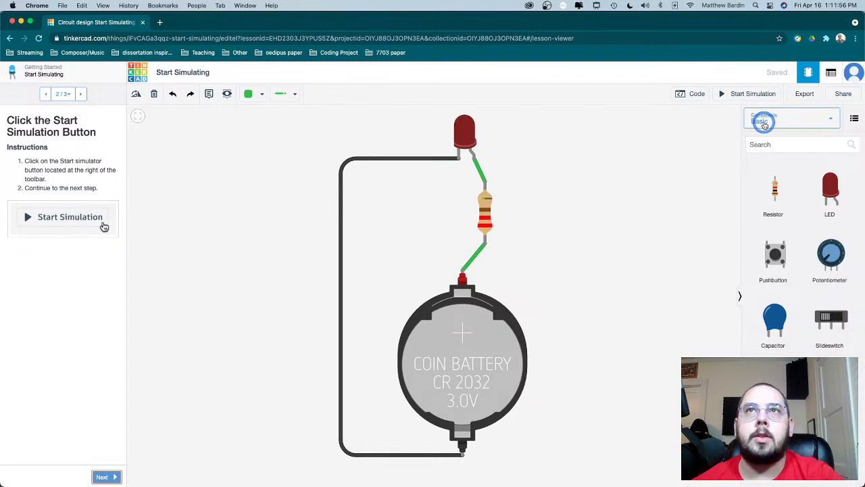
- Run and stop the coin battery LED circuit's simulation twice, advancing the lesson to step 3 between the two runs
{"action": "left_click", "coordinate": [739, 95]}
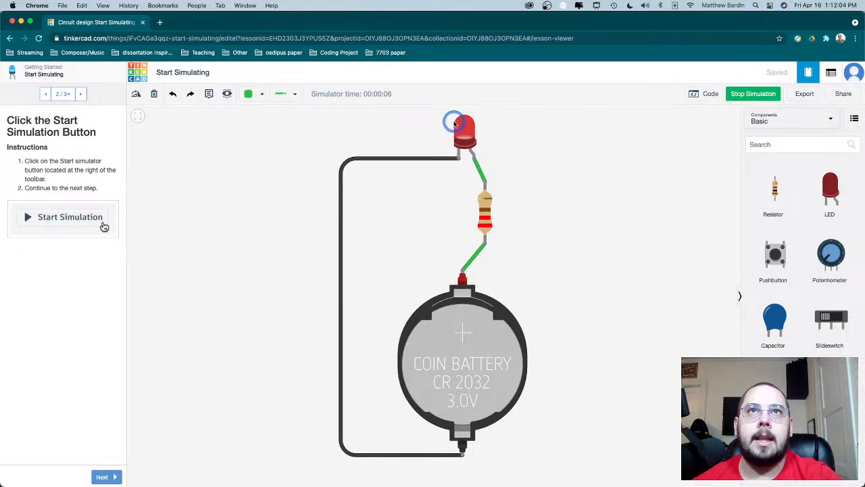
{"action": "left_click", "coordinate": [744, 95]}
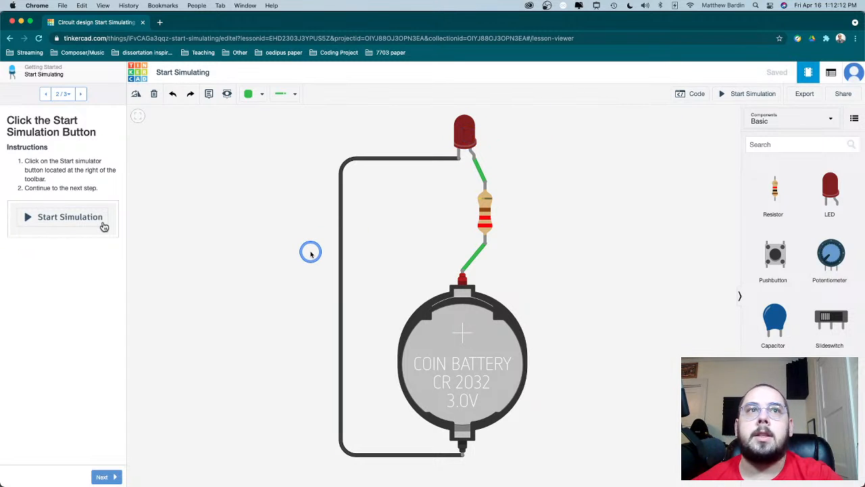
{"action": "left_click", "coordinate": [105, 476]}
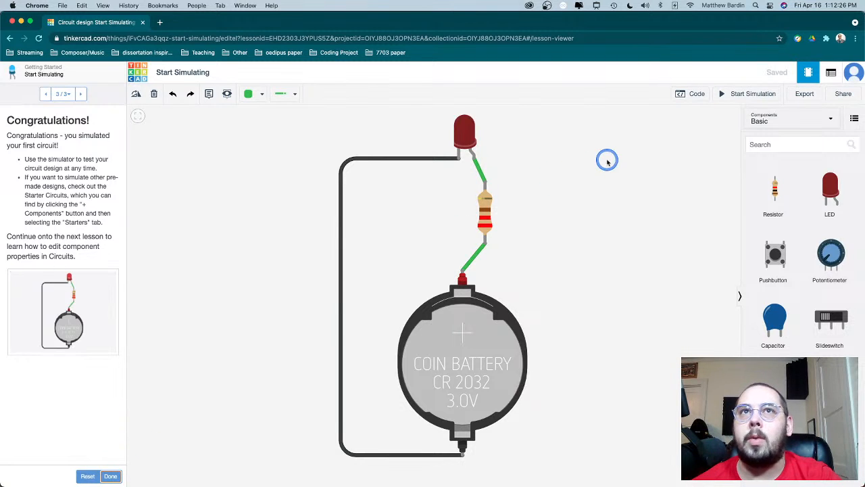
{"action": "left_click", "coordinate": [745, 96]}
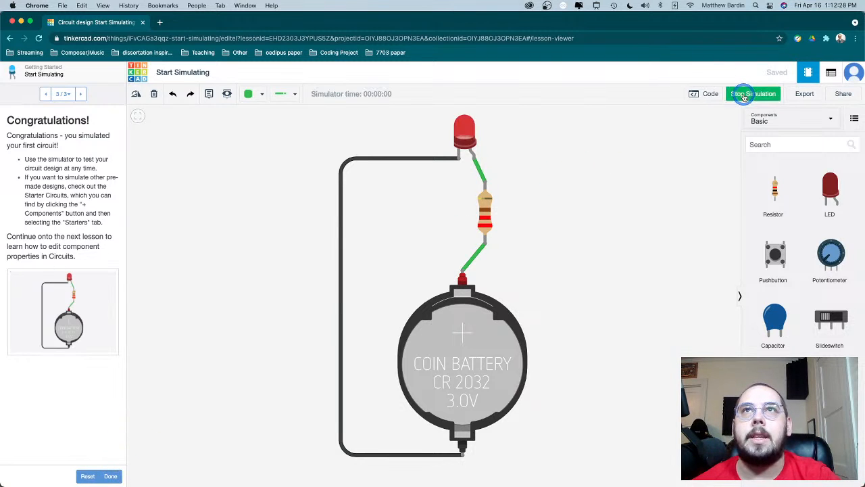
{"action": "left_click", "coordinate": [744, 96]}
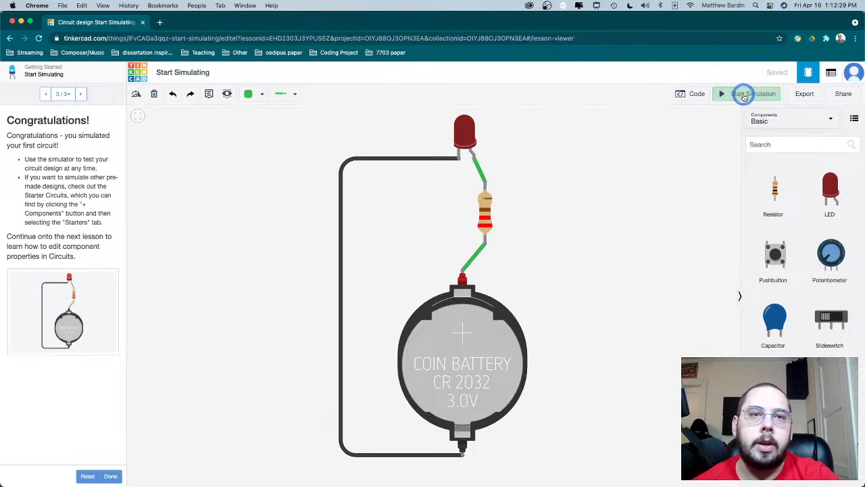
- Finish the Start Simulating lesson and continue to step 2 of the Editing Components lesson
{"action": "left_click", "coordinate": [110, 476]}
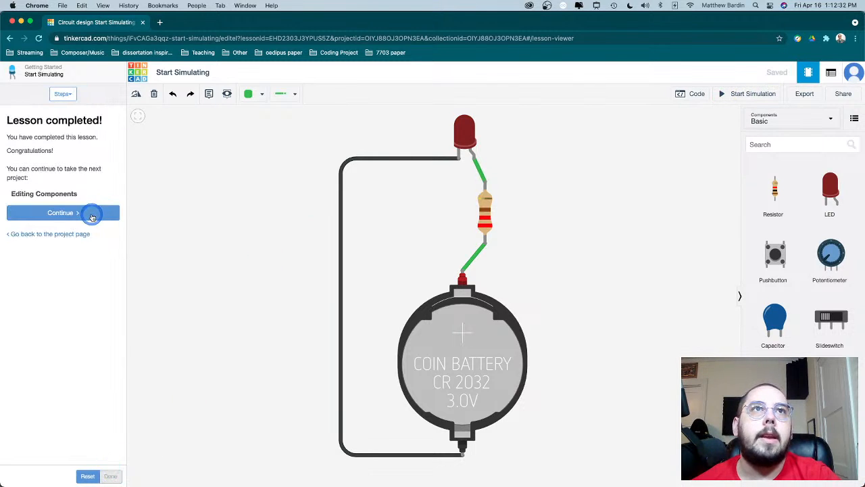
{"action": "left_click", "coordinate": [91, 217]}
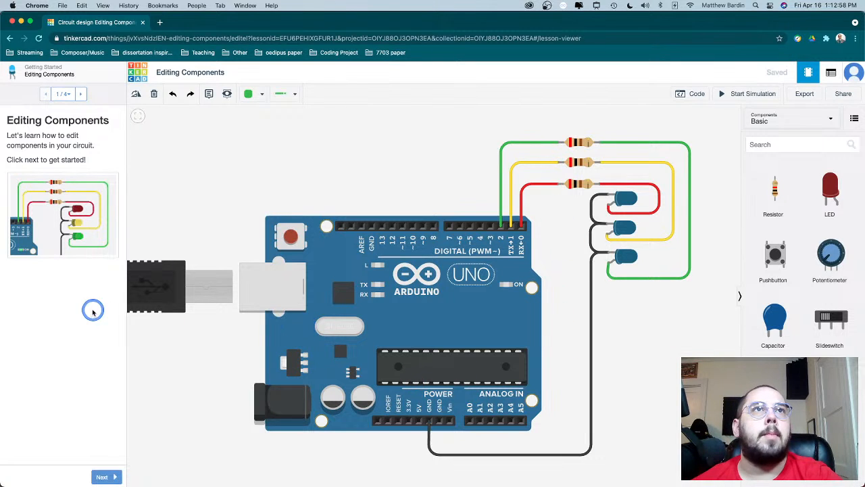
{"action": "left_click", "coordinate": [102, 477]}
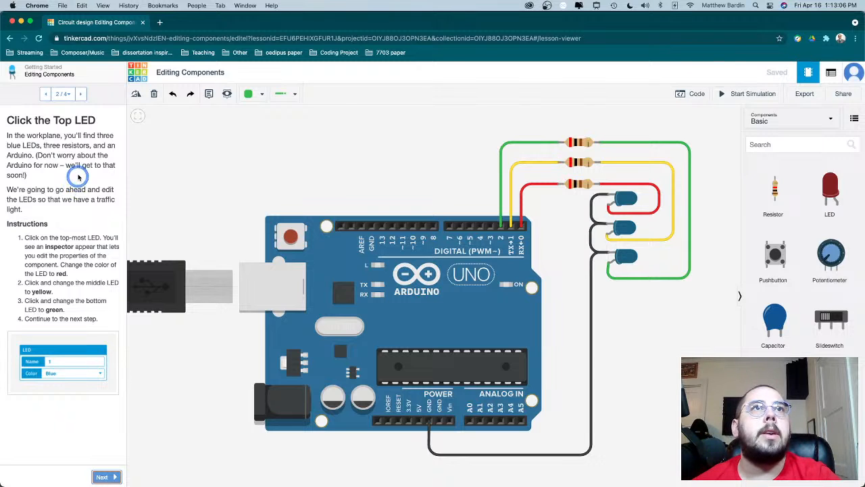
- Change the colour of the topmost LED to Red
{"action": "left_click", "coordinate": [627, 200]}
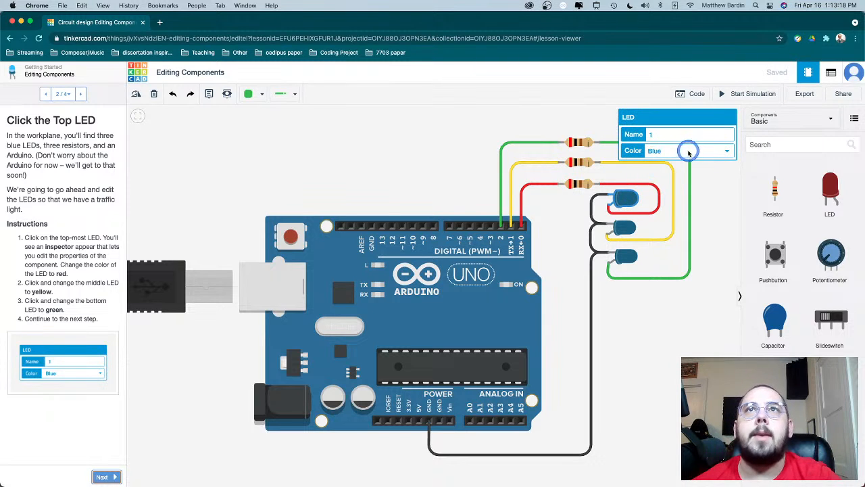
{"action": "left_click", "coordinate": [700, 158]}
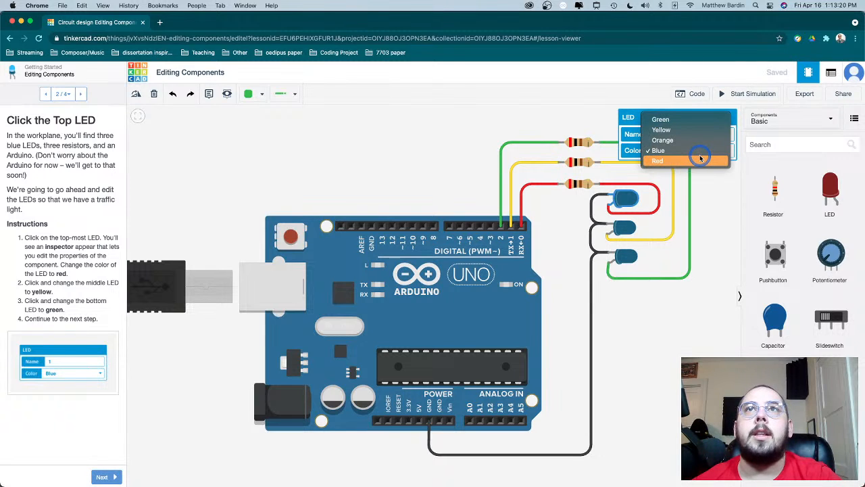
{"action": "left_click", "coordinate": [698, 161]}
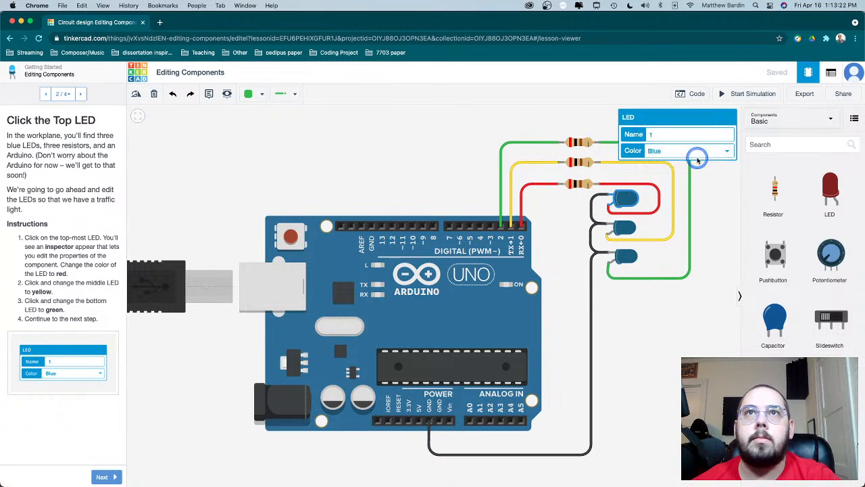
{"action": "left_click", "coordinate": [401, 178]}
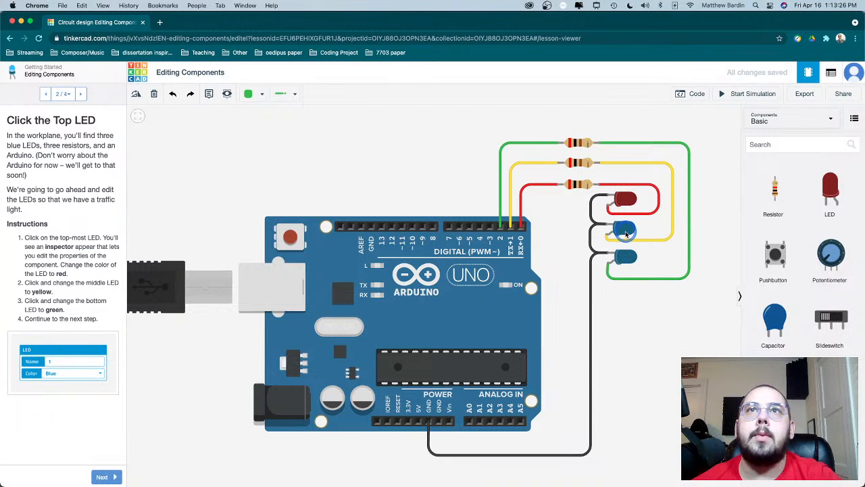
- Change the colour of the middle LED to Yellow
{"action": "left_click", "coordinate": [624, 229]}
{"action": "left_click", "coordinate": [655, 153]}
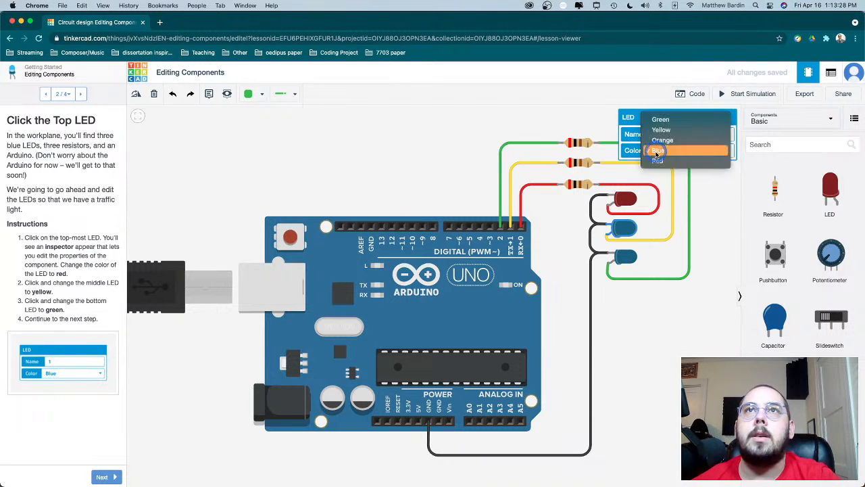
{"action": "left_click", "coordinate": [655, 132]}
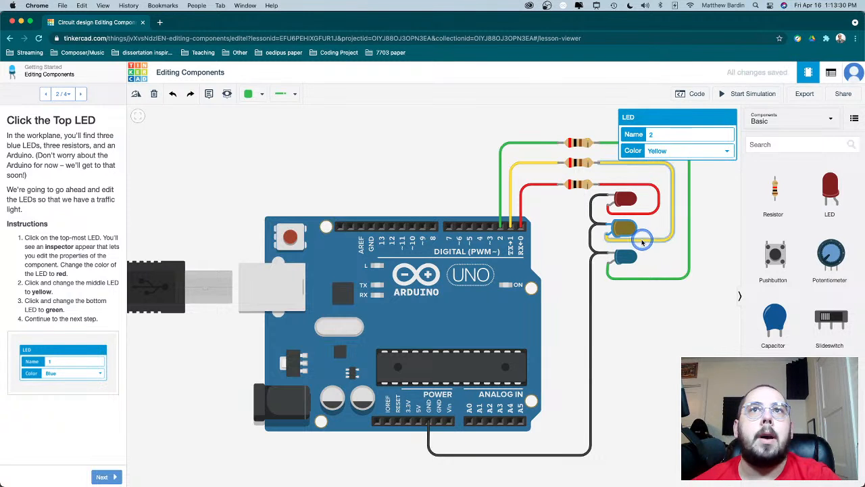
- Change the bottom LED's colour to Green and deselect it
{"action": "left_click", "coordinate": [627, 269]}
{"action": "left_click", "coordinate": [626, 266]}
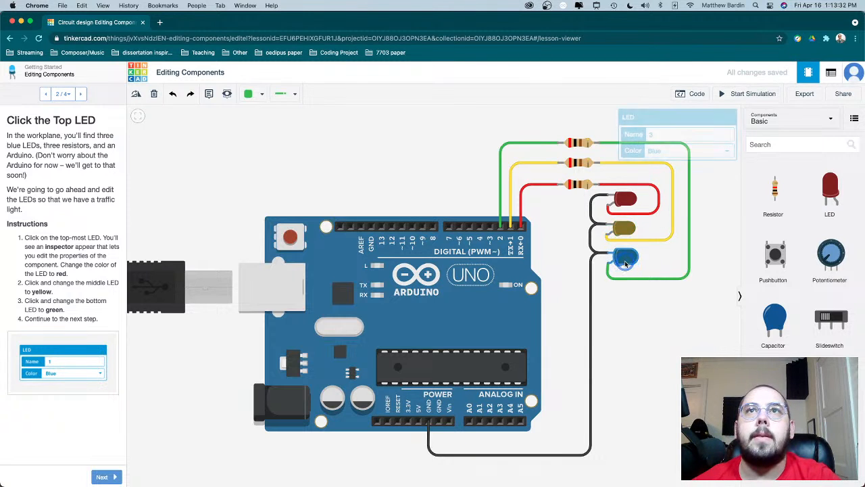
{"action": "left_click", "coordinate": [654, 153]}
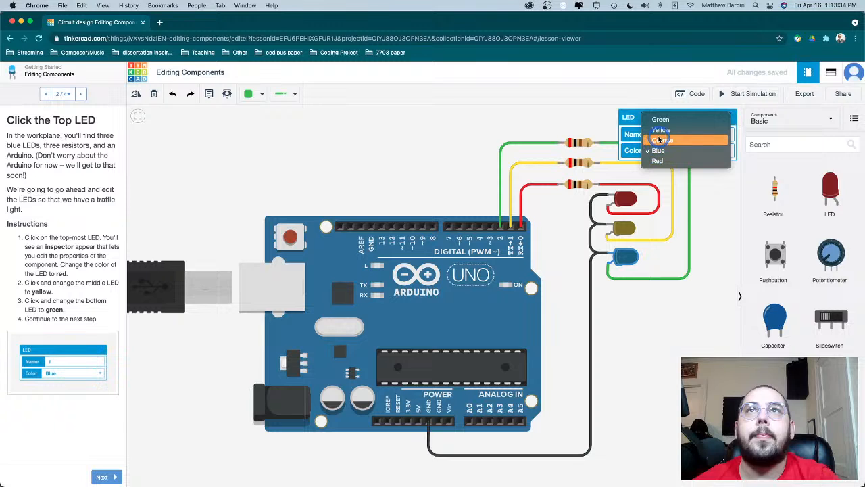
{"action": "left_click", "coordinate": [661, 121]}
{"action": "left_click", "coordinate": [400, 148]}
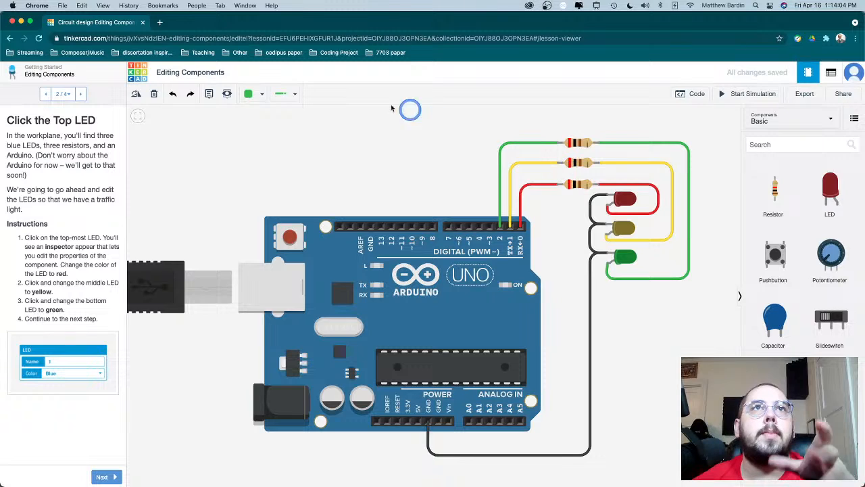
- Look through the available wire types and wire colours without changing either setting
{"action": "left_click", "coordinate": [292, 93]}
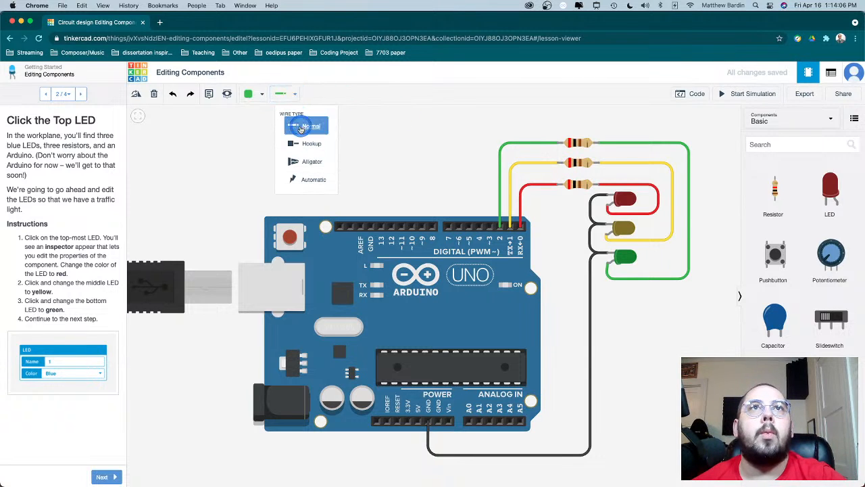
{"action": "left_click", "coordinate": [258, 93]}
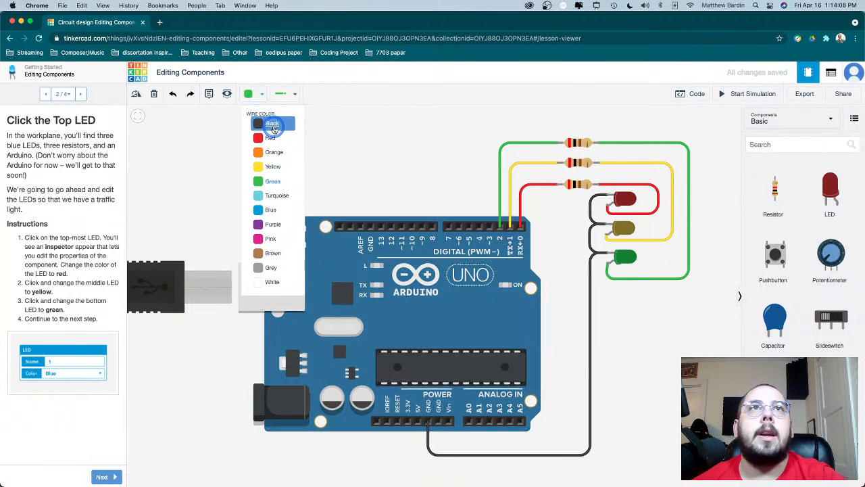
{"action": "left_click", "coordinate": [203, 139]}
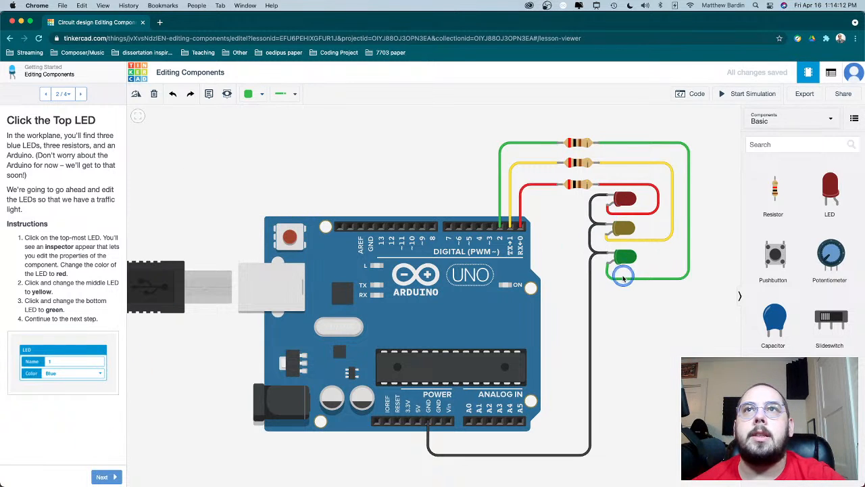
- Continue to step 3 of the Editing Components lesson and start the traffic light simulation
{"action": "left_click", "coordinate": [100, 476]}
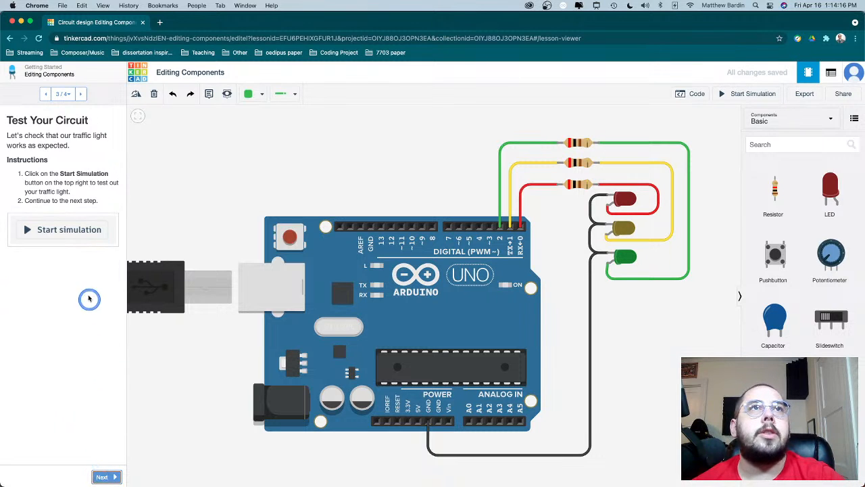
{"action": "left_click", "coordinate": [67, 230]}
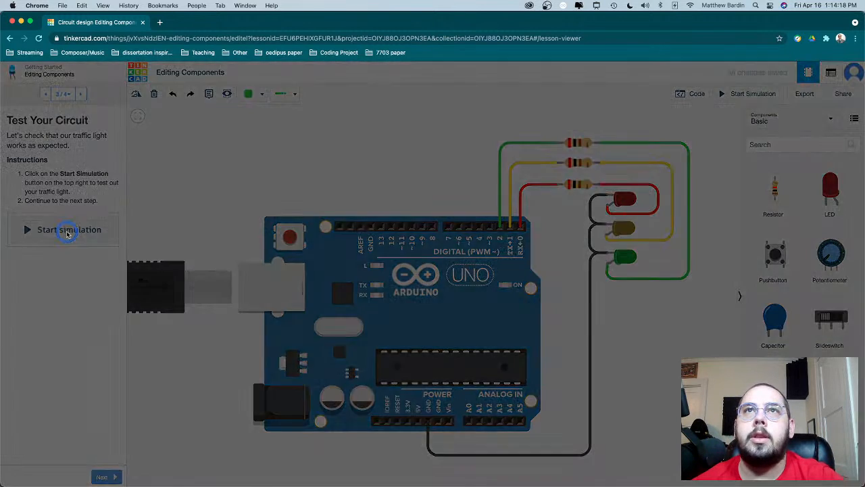
{"action": "left_click", "coordinate": [635, 228]}
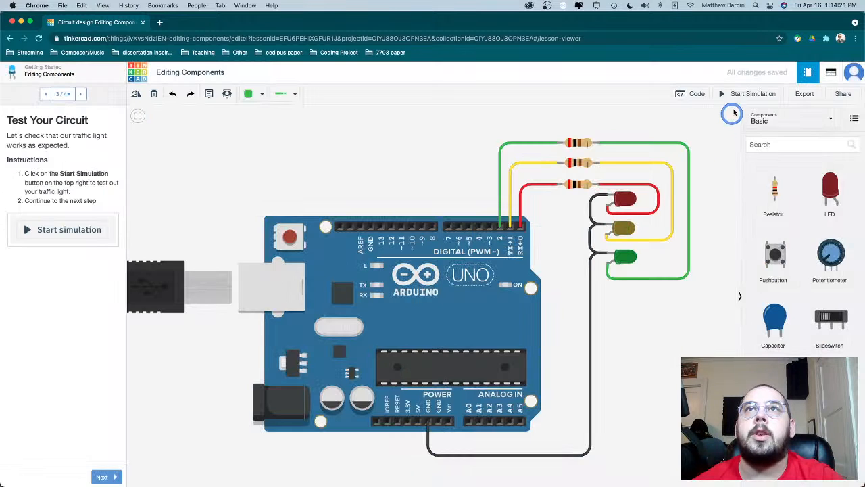
{"action": "left_click", "coordinate": [739, 94]}
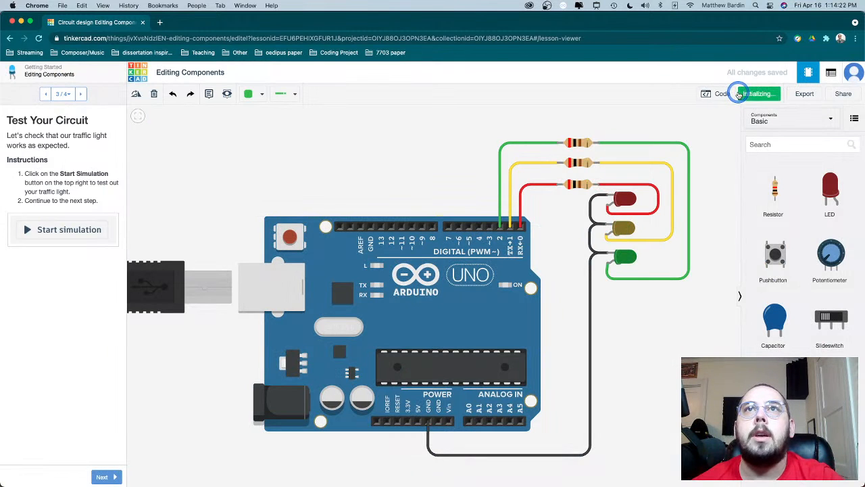
{"action": "left_click", "coordinate": [641, 298]}
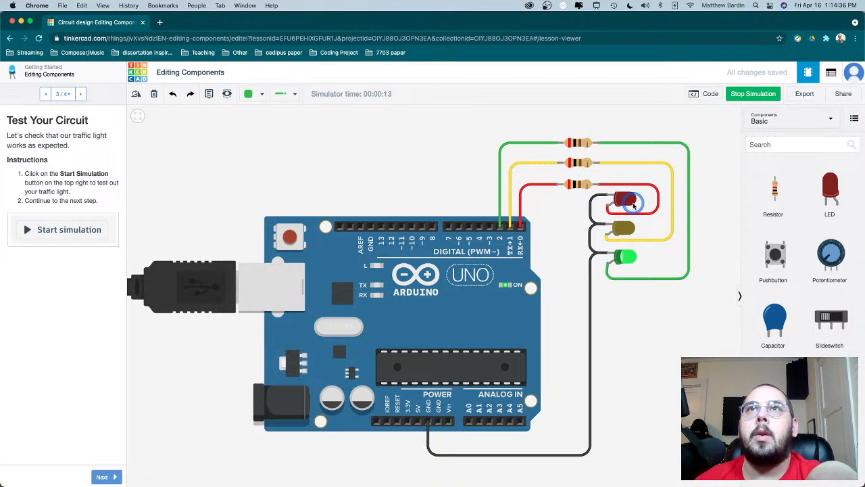
- Show the Arduino code, examine how it sets up and times the three LEDs, and hide it again
{"action": "left_click", "coordinate": [706, 99]}
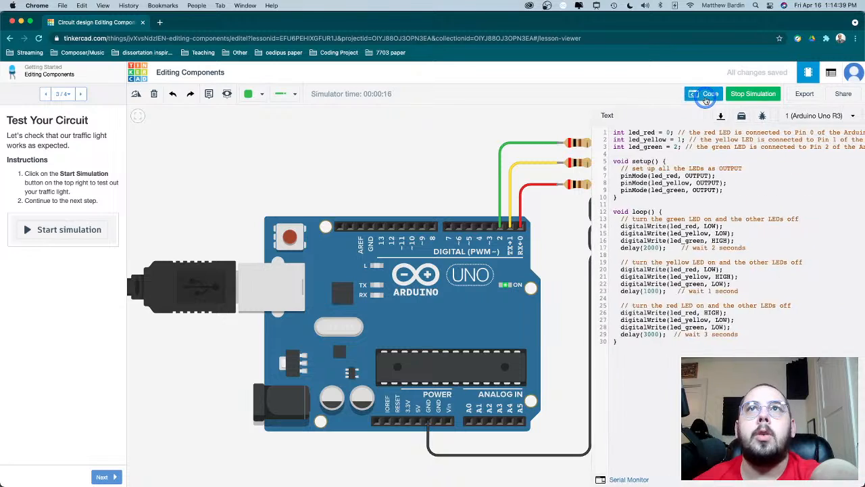
{"action": "left_click", "coordinate": [675, 251]}
{"action": "scroll", "coordinate": [675, 251], "scroll_direction": "left", "scroll_amount": 1}
{"action": "scroll", "coordinate": [675, 251], "scroll_direction": "right", "scroll_amount": 1}
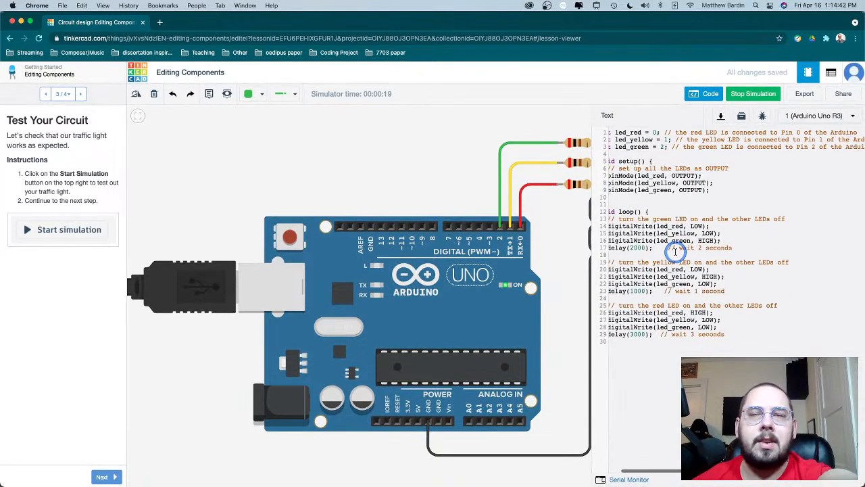
{"action": "scroll", "coordinate": [675, 251], "scroll_direction": "left", "scroll_amount": 1}
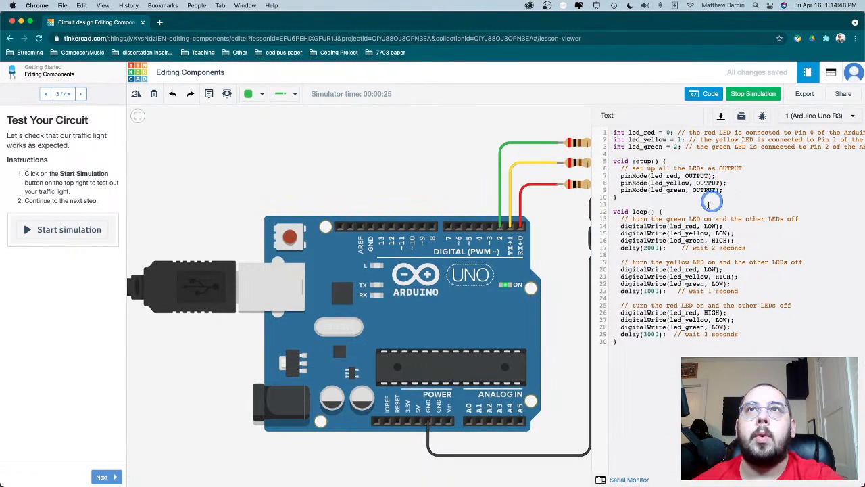
{"action": "scroll", "coordinate": [703, 203], "scroll_direction": "right", "scroll_amount": 2}
{"action": "scroll", "coordinate": [705, 209], "scroll_direction": "left", "scroll_amount": 2}
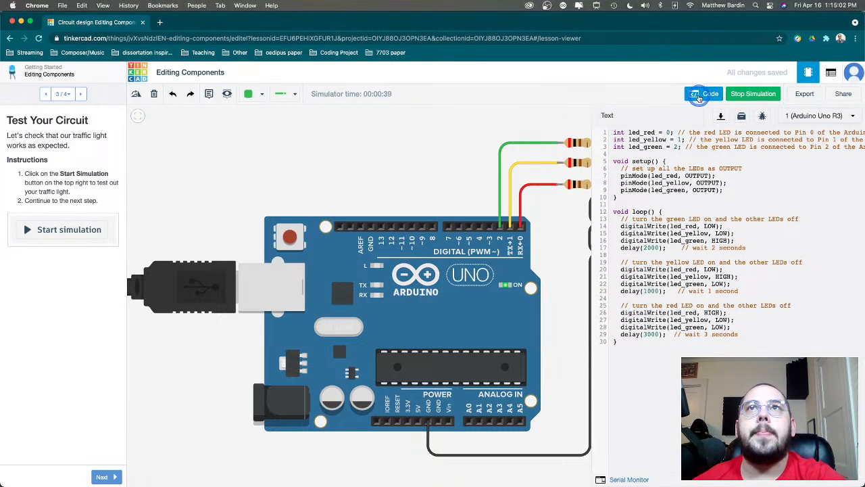
{"action": "left_click", "coordinate": [699, 96]}
- Stop the simulation and continue to step 4 of the Editing Components lesson
{"action": "left_click", "coordinate": [736, 95]}
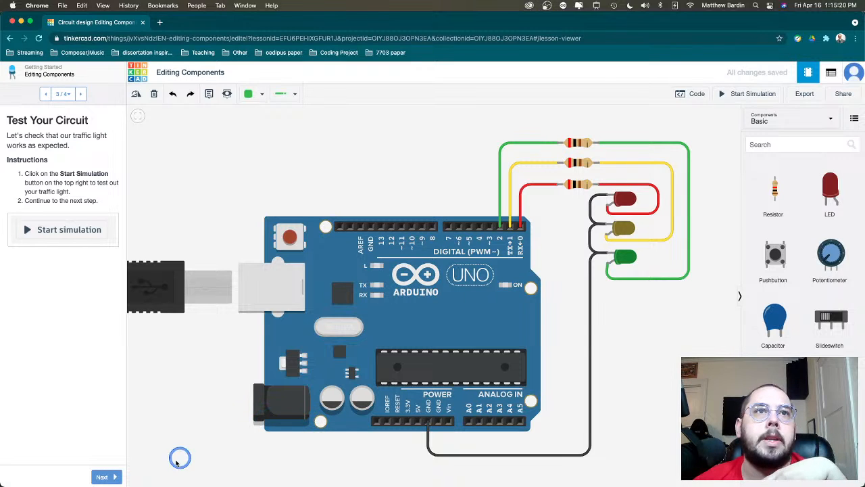
{"action": "left_click", "coordinate": [107, 476]}
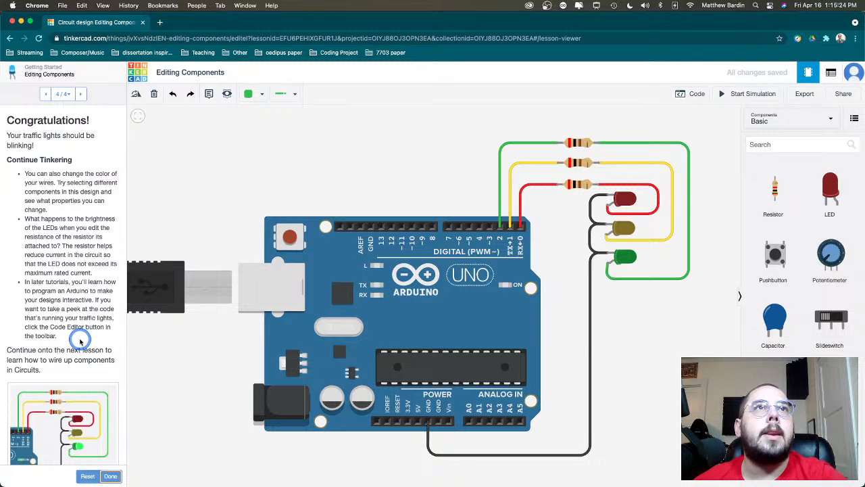
{"action": "scroll", "coordinate": [79, 341], "scroll_direction": "down", "scroll_amount": 1}
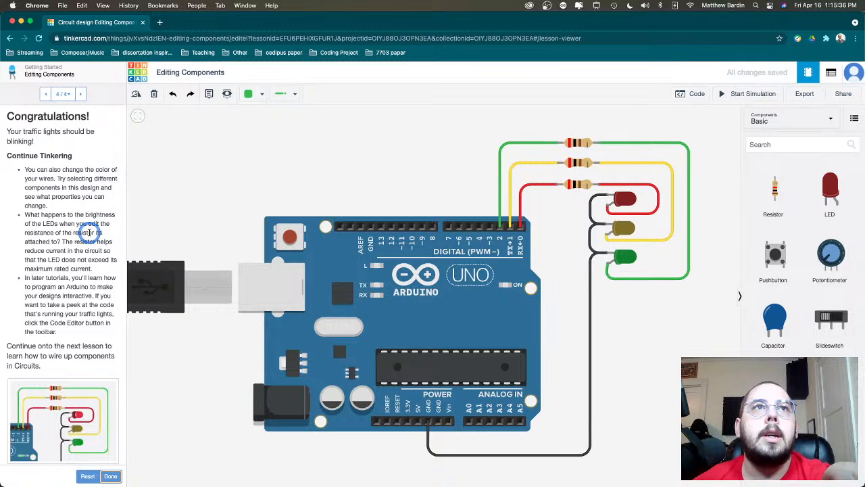
- Change the resistance of the top resistor, on the green wire
{"action": "left_click", "coordinate": [587, 145]}
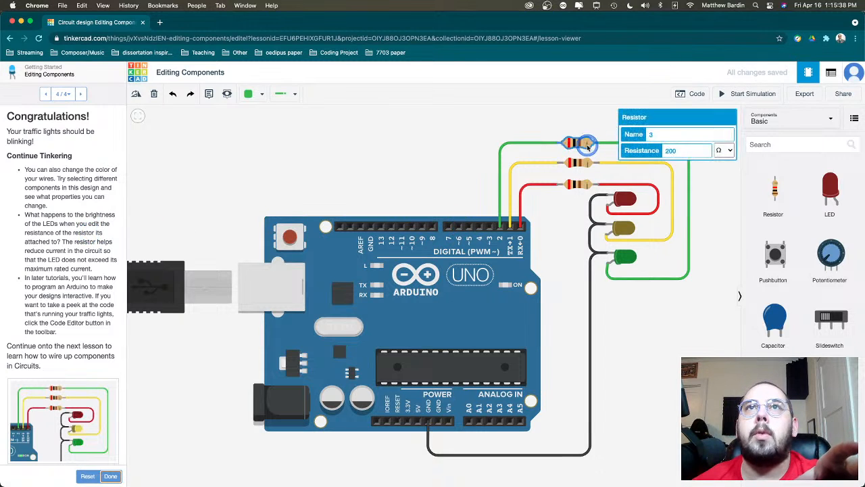
{"action": "left_click", "coordinate": [690, 152]}
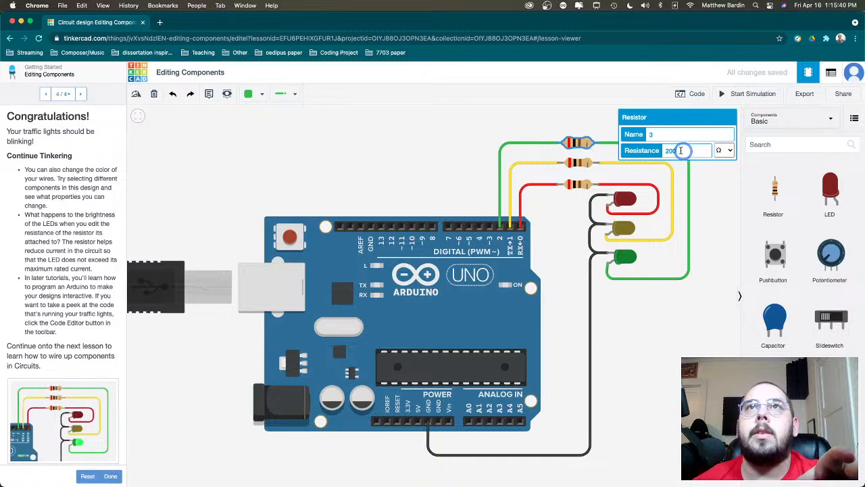
{"action": "left_click_drag", "start_coordinate": [680, 150], "coordinate": [655, 150]}
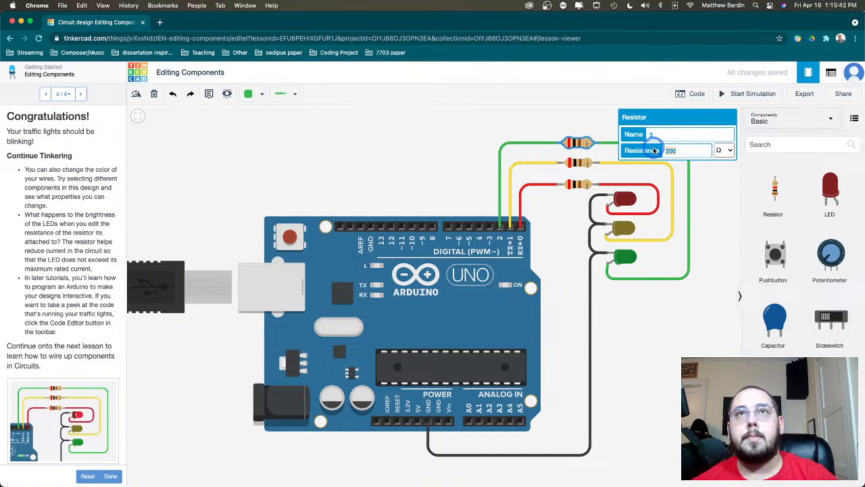
- Set the resistance of the middle resistor, on the yellow wire, to 500 Ω
{"action": "left_click", "coordinate": [582, 163]}
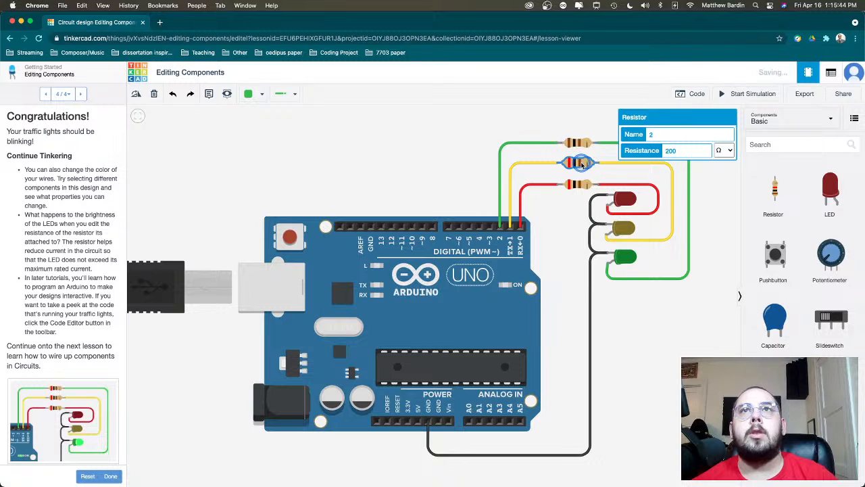
{"action": "left_click_drag", "start_coordinate": [700, 151], "coordinate": [651, 154]}
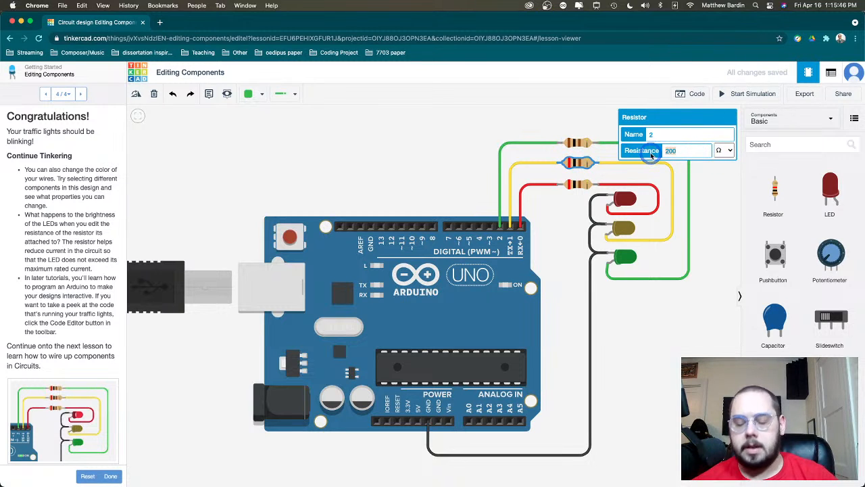
{"action": "type", "text": "500"}
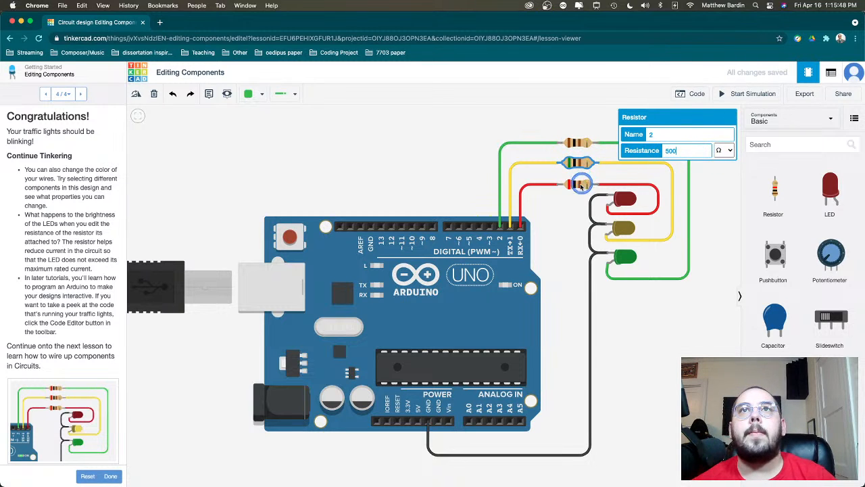
- Change the resistance of the lowest resistor, on the red wire, and simulate the circuit to compare LED brightness
{"action": "left_click", "coordinate": [592, 186]}
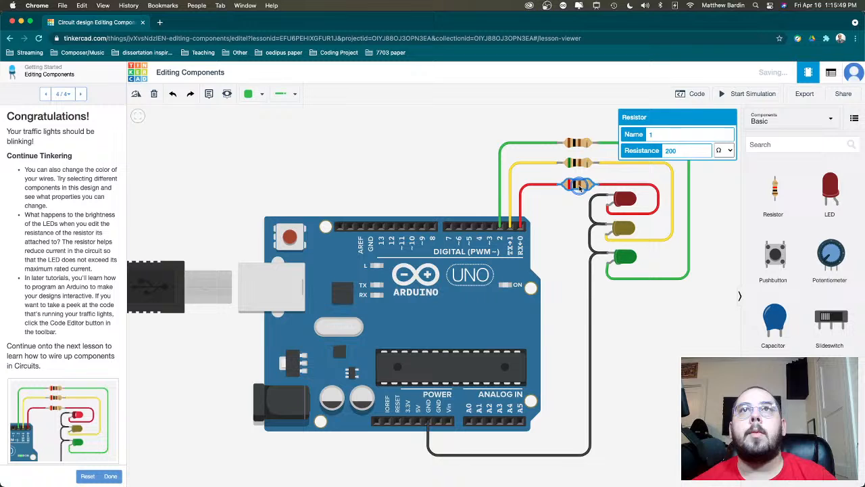
{"action": "left_click", "coordinate": [671, 150]}
{"action": "left_click_drag", "start_coordinate": [671, 150], "coordinate": [641, 155]}
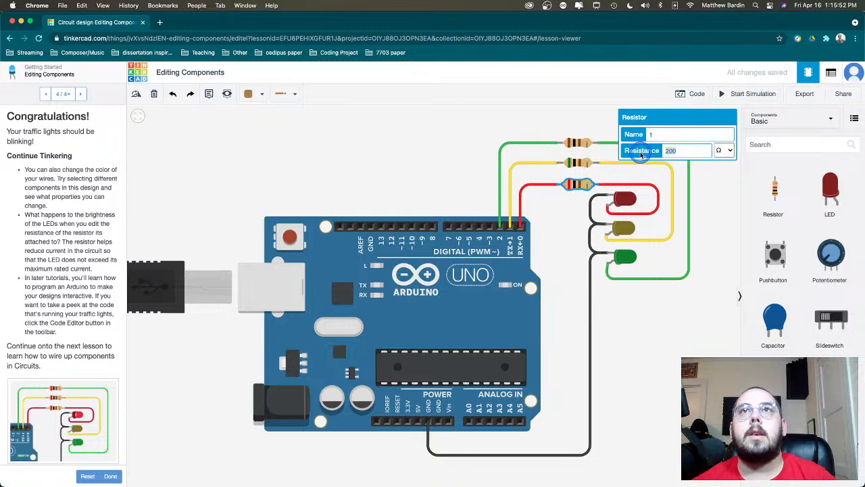
{"action": "left_click", "coordinate": [425, 170]}
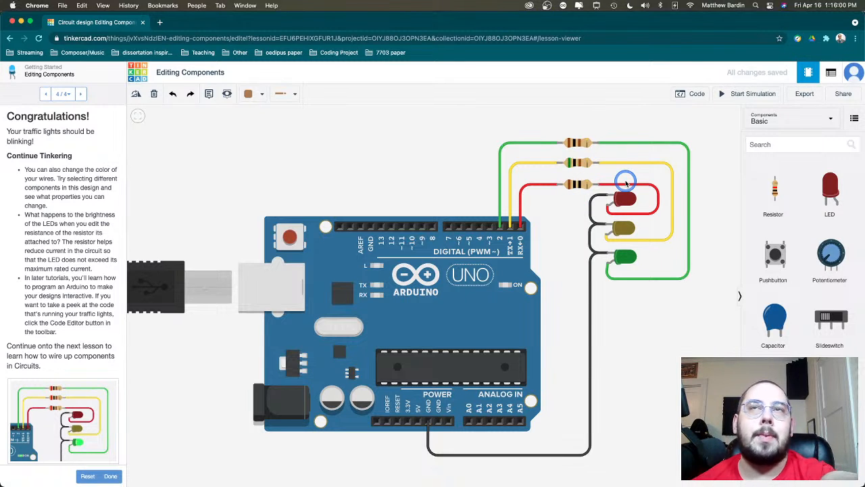
{"action": "left_click", "coordinate": [752, 96]}
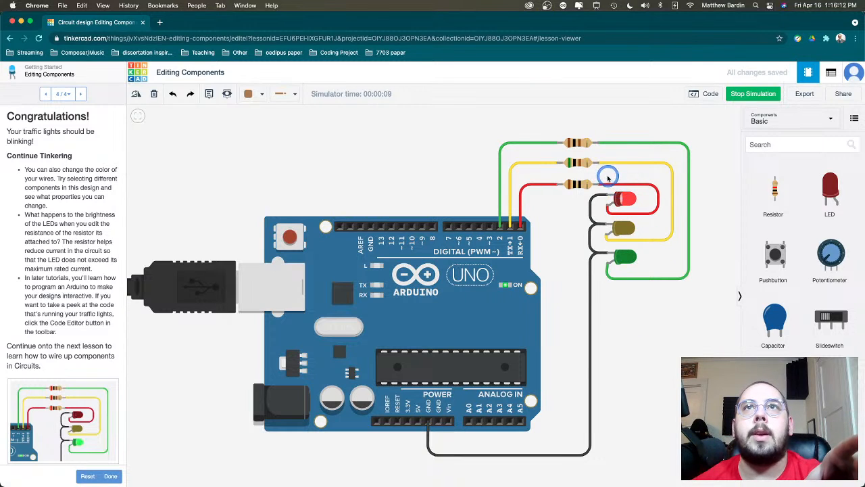
{"action": "mouse_move", "coordinate": [626, 195]}
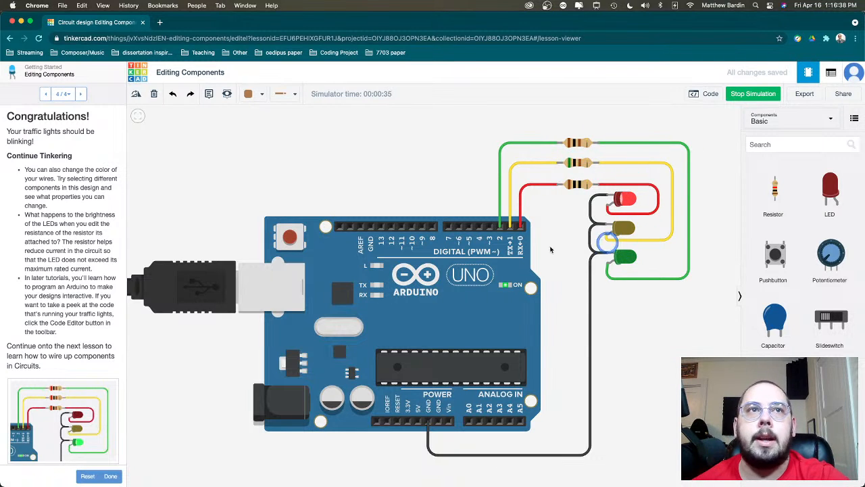
- Finish the Editing Components lesson and continue to step 2 of the Wiring Components lesson
{"action": "left_click", "coordinate": [111, 476]}
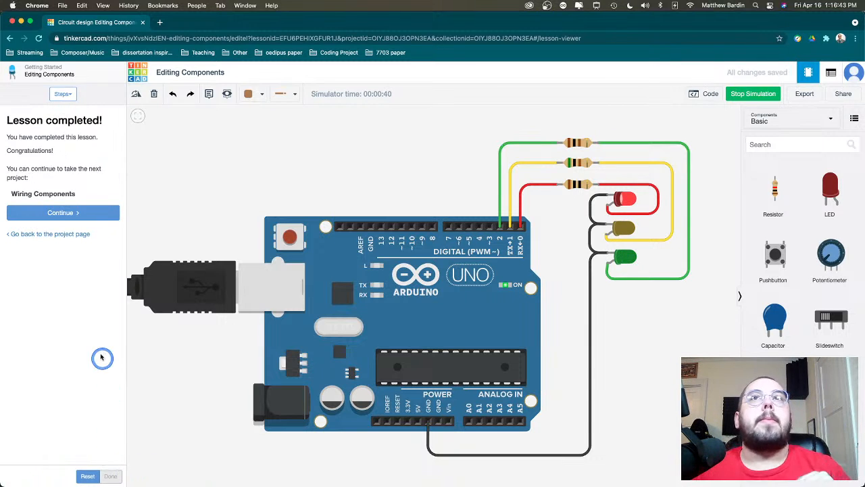
{"action": "left_click", "coordinate": [87, 215]}
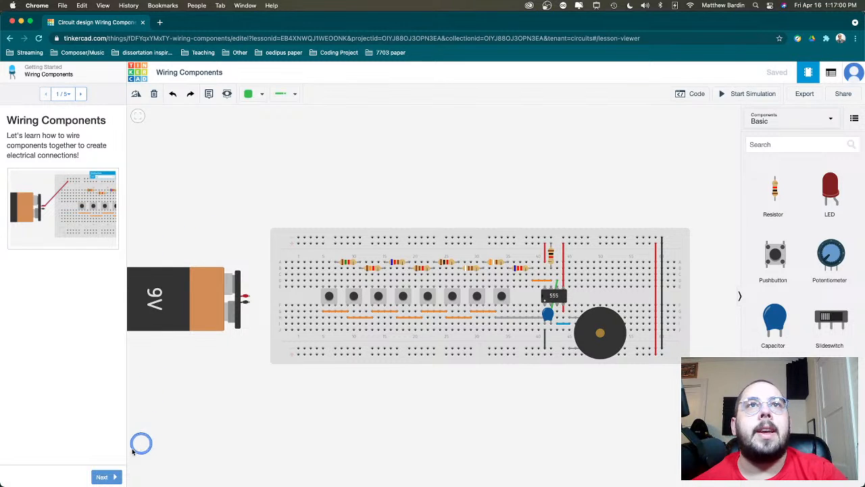
{"action": "left_click", "coordinate": [101, 477]}
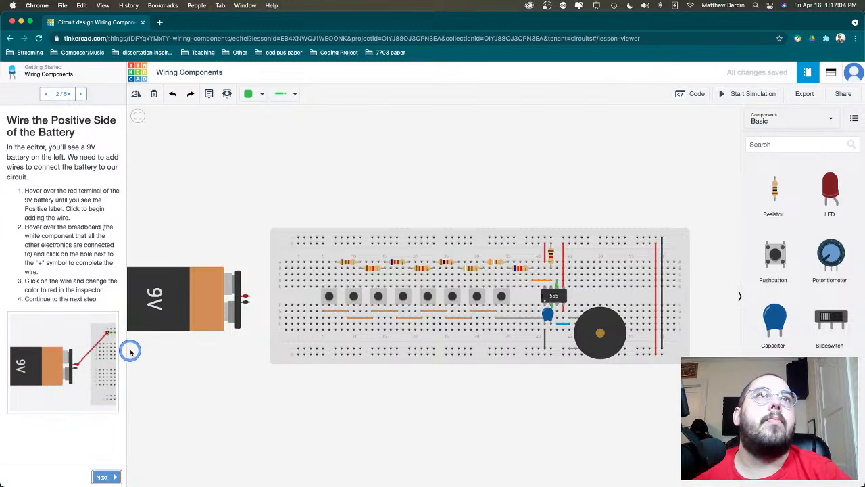
- Wire the 9V battery's positive terminal to the first hole of the breadboard's upper positive rail
{"action": "left_click", "coordinate": [249, 296]}
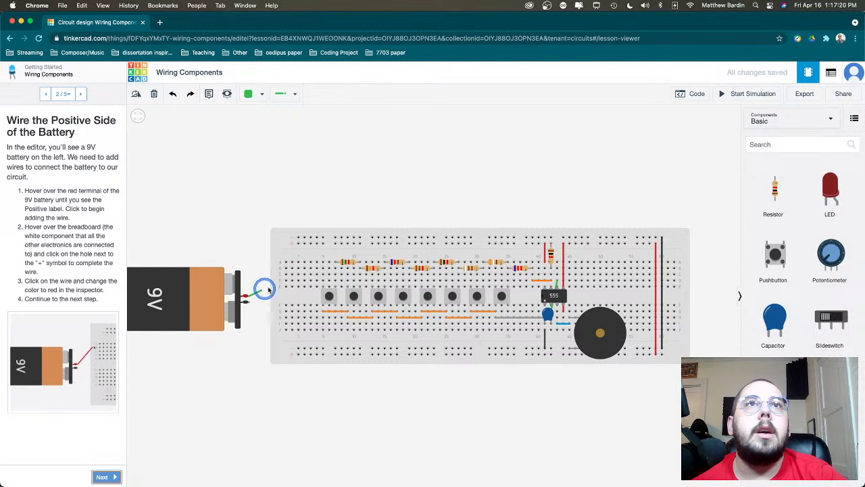
{"action": "left_click", "coordinate": [298, 243]}
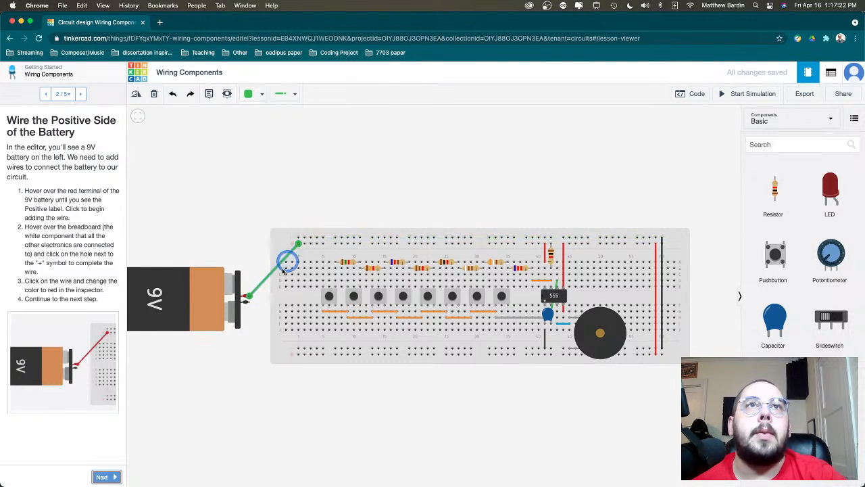
- Wire the battery's negative terminal to the breadboard's lower negative rail and select the piezo
{"action": "left_click", "coordinate": [248, 304]}
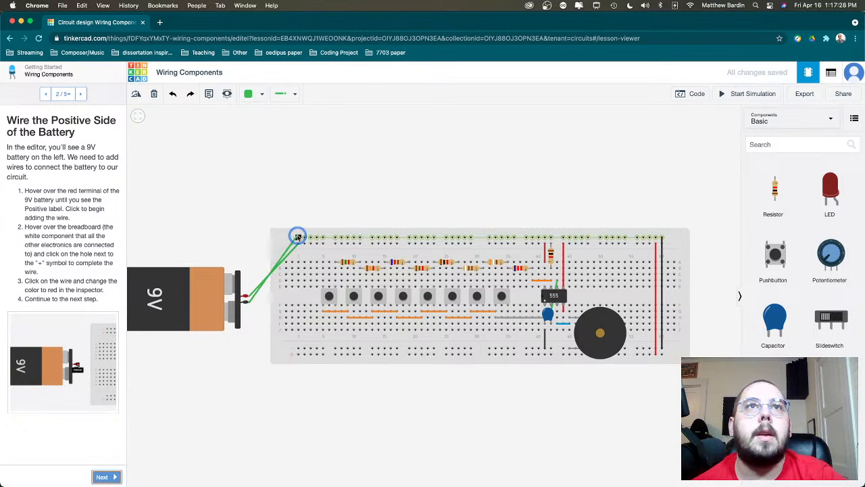
{"action": "left_click", "coordinate": [298, 236]}
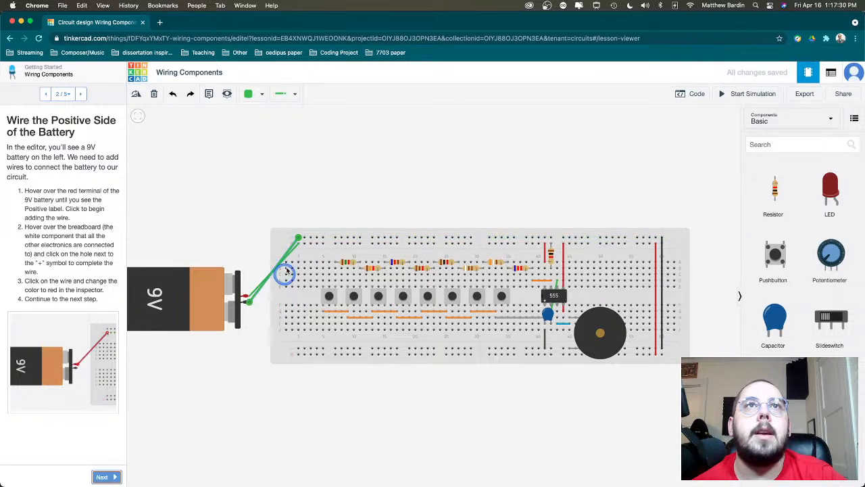
{"action": "left_click_drag", "start_coordinate": [298, 262], "coordinate": [304, 351]}
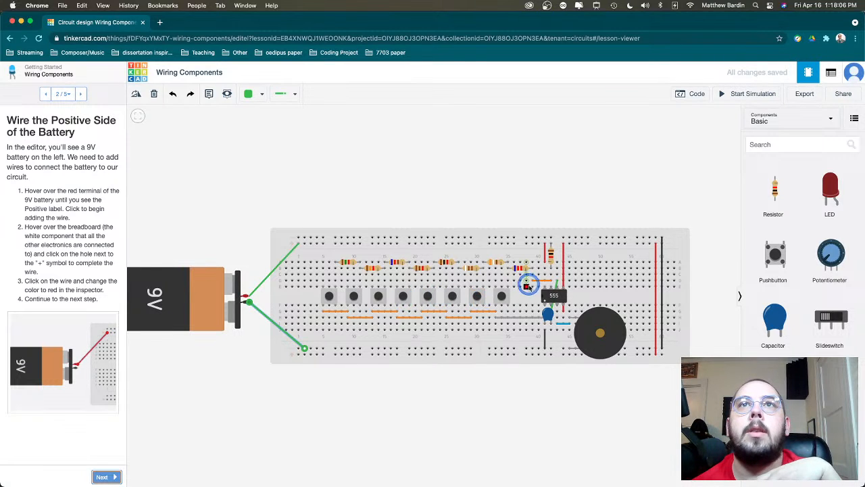
{"action": "left_click", "coordinate": [607, 336]}
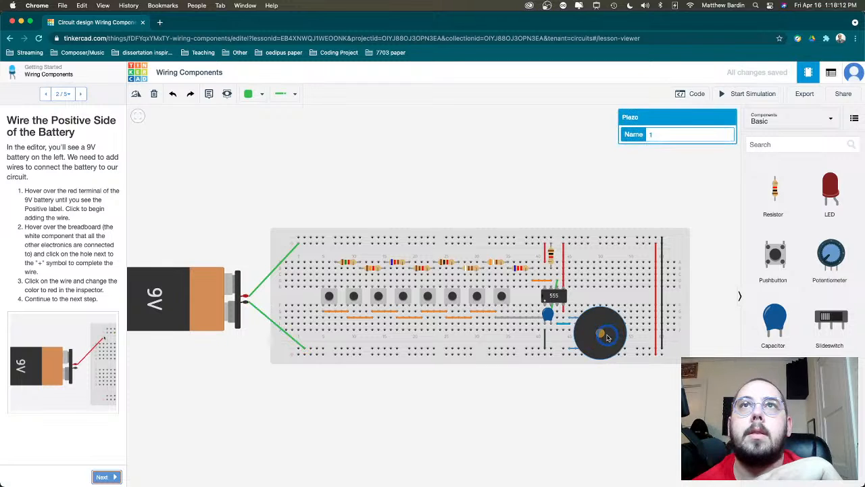
- Deselect the piezo and advance the Wiring Components lesson to step 4, Start Simulation
{"action": "left_click", "coordinate": [525, 428]}
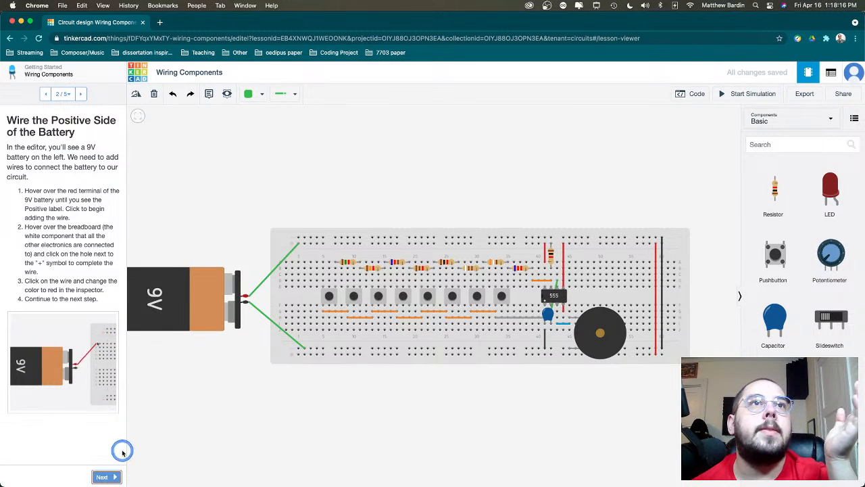
{"action": "left_click", "coordinate": [100, 477]}
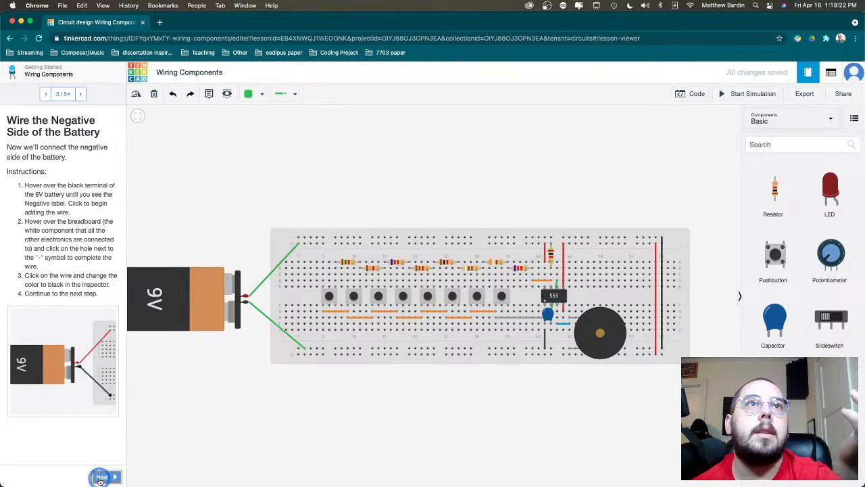
{"action": "left_click", "coordinate": [100, 477]}
{"action": "left_click", "coordinate": [164, 419]}
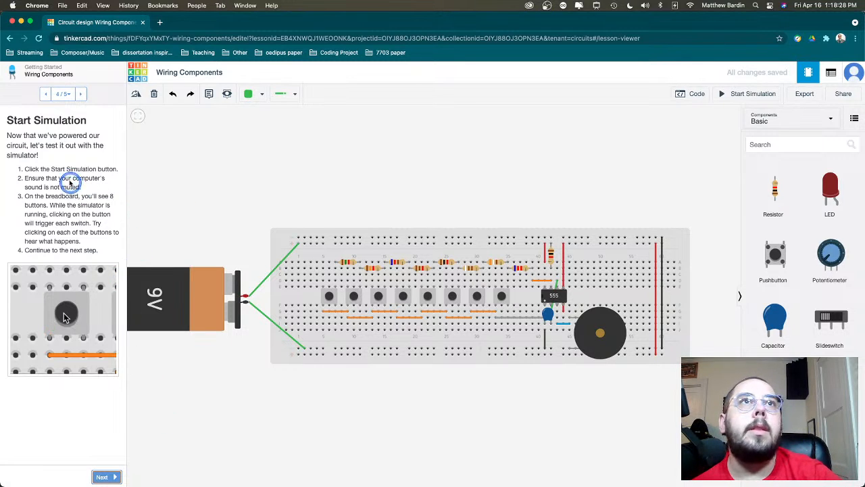
- Simulate the piano circuit, trigger the fifth pushbutton and continue to the lesson's final step
{"action": "left_click", "coordinate": [759, 96]}
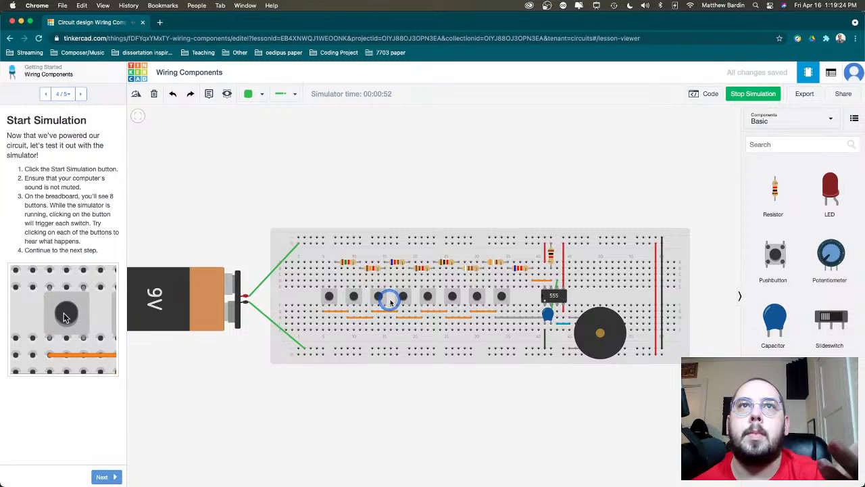
{"action": "left_click", "coordinate": [425, 296]}
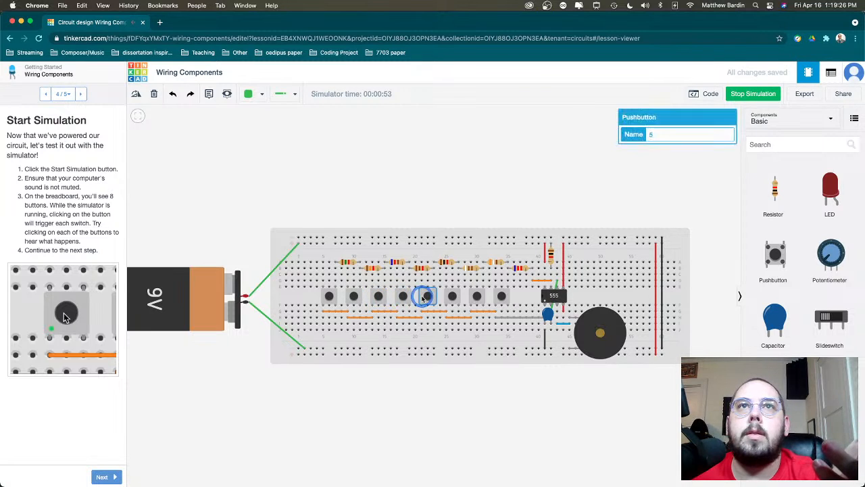
{"action": "left_click", "coordinate": [105, 476]}
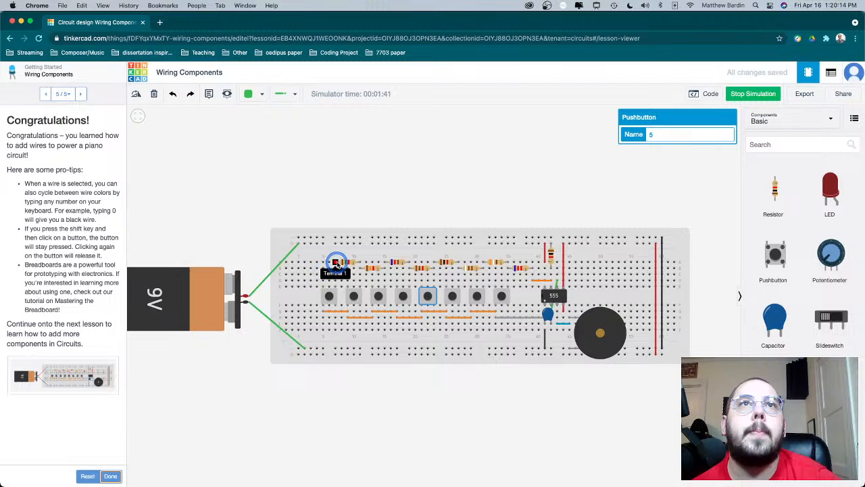
- Place a resistor from the Basic components vertically in the breadboard's first column, beneath the battery's positive wire
{"action": "mouse_move", "coordinate": [334, 262]}
{"action": "left_mouse_down"}
{"action": "mouse_move", "coordinate": [317, 281]}
{"action": "mouse_move", "coordinate": [325, 271]}
{"action": "left_mouse_up"}
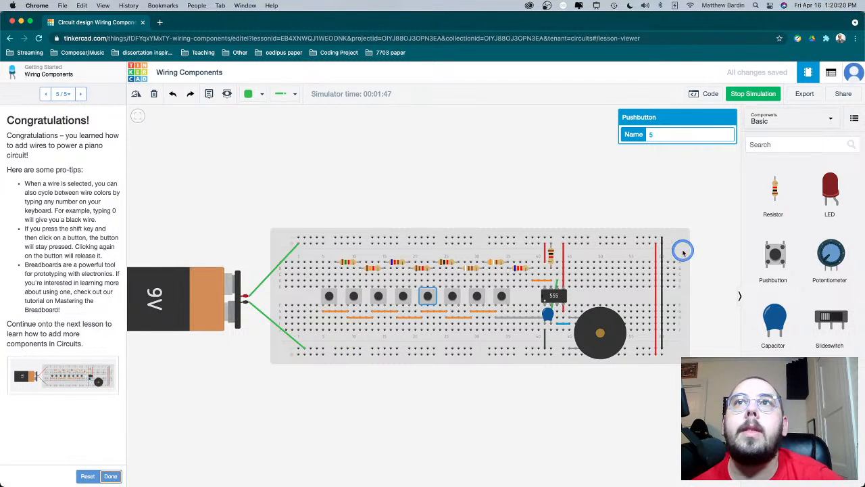
{"action": "scroll", "coordinate": [801, 270], "scroll_direction": "down", "scroll_amount": 4}
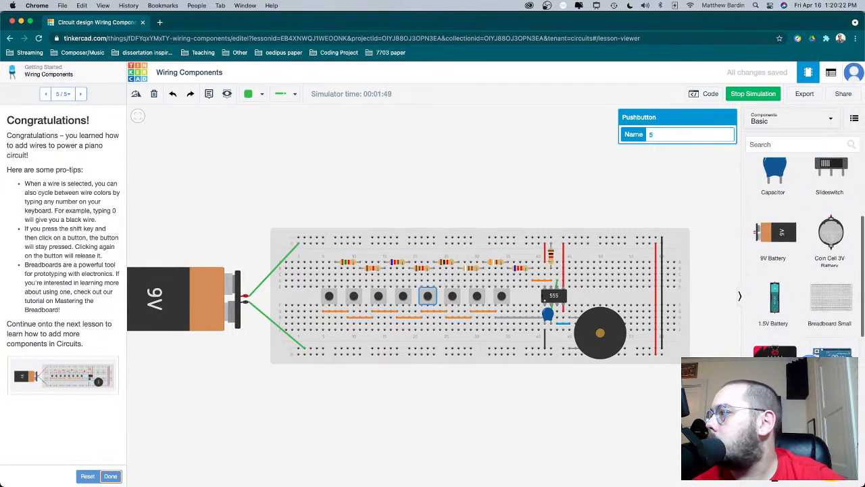
{"action": "scroll", "coordinate": [802, 257], "scroll_direction": "down", "scroll_amount": 5}
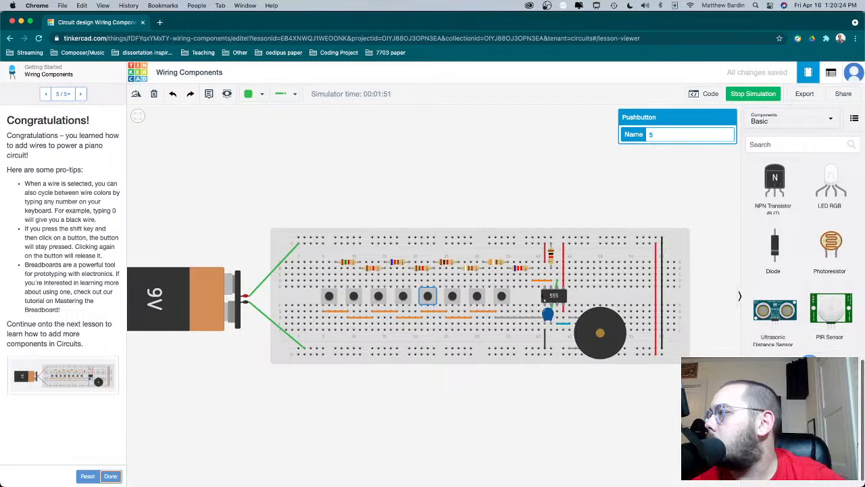
{"action": "scroll", "coordinate": [775, 189], "scroll_direction": "up", "scroll_amount": 9}
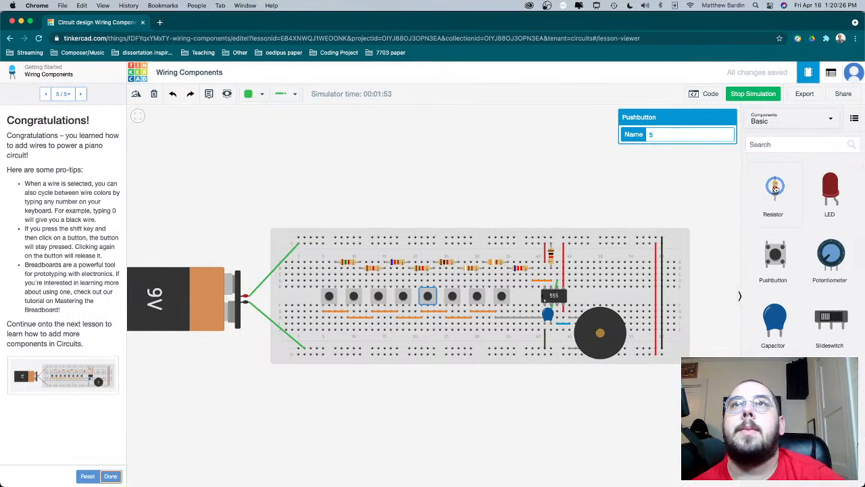
{"action": "left_click_drag", "start_coordinate": [775, 189], "coordinate": [299, 269]}
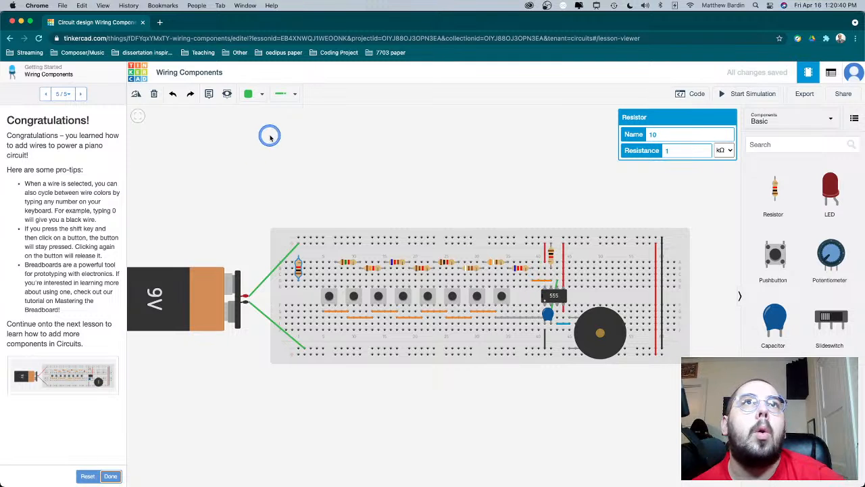
- Wire the hole below the new resistor to column 5, above the first pushbutton, and colour the wire orange
{"action": "left_click", "coordinate": [298, 286]}
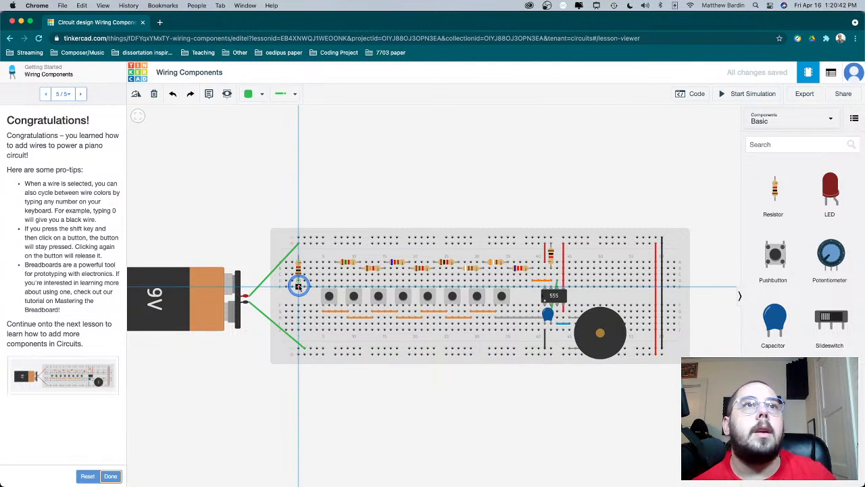
{"action": "left_click", "coordinate": [329, 286]}
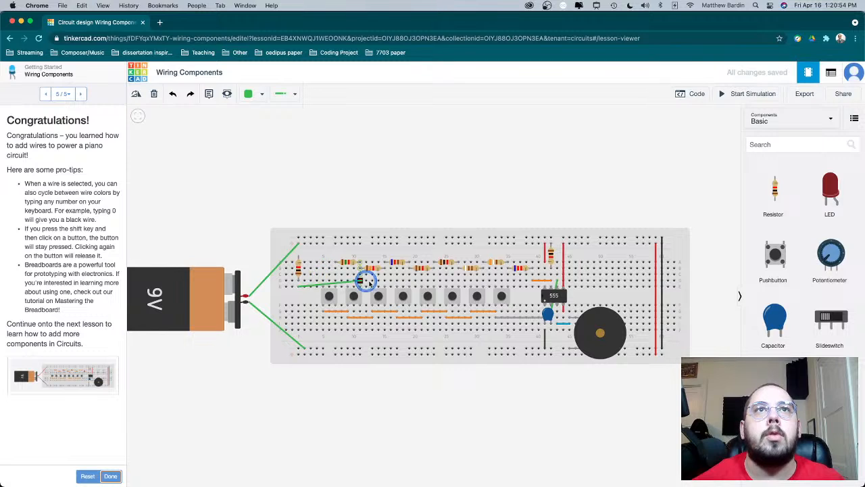
{"action": "left_click", "coordinate": [323, 274]}
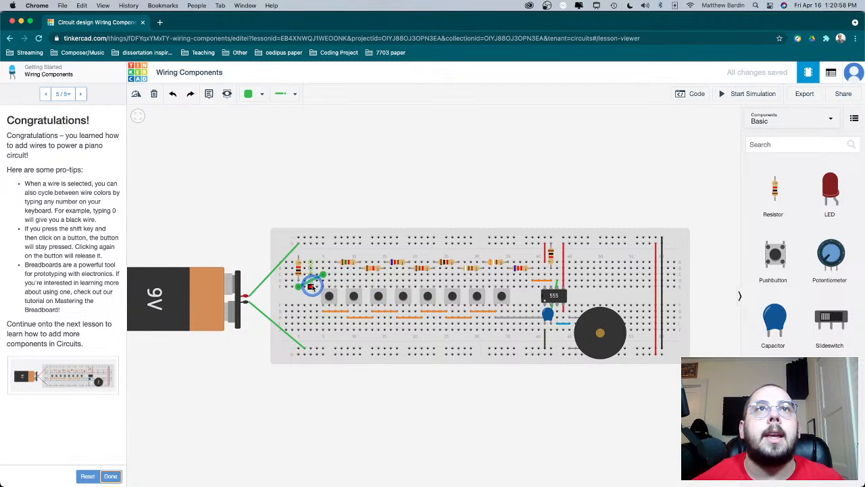
{"action": "left_click", "coordinate": [253, 95]}
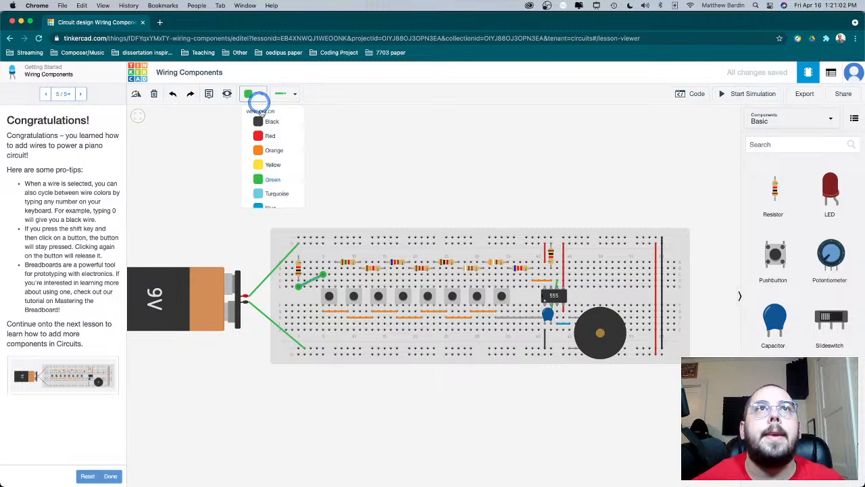
{"action": "left_click", "coordinate": [270, 150]}
- Delete the new orange wire and the resistor in the breadboard's first column
{"action": "left_click_drag", "start_coordinate": [322, 268], "coordinate": [310, 284]}
{"action": "key", "text": "Delete"}
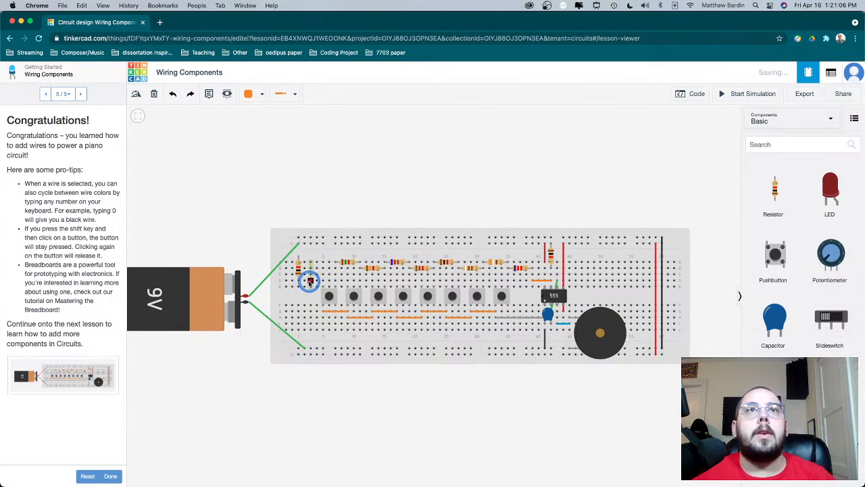
{"action": "left_click", "coordinate": [299, 270]}
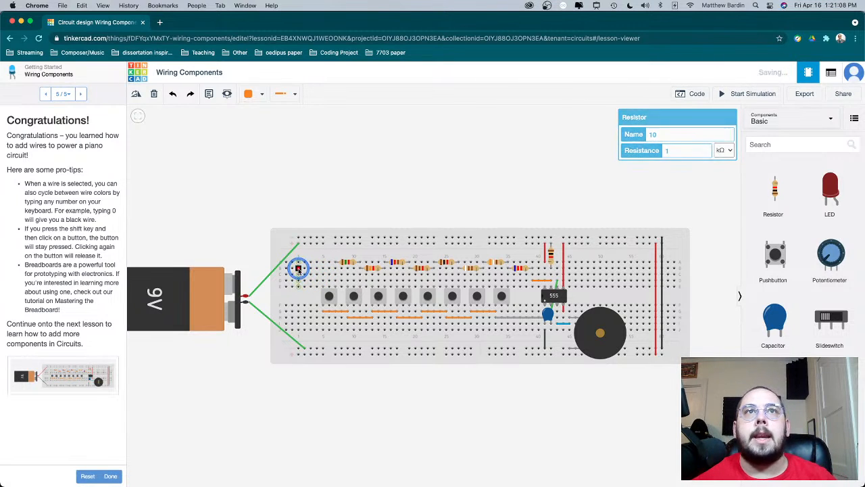
{"action": "key", "text": "Delete"}
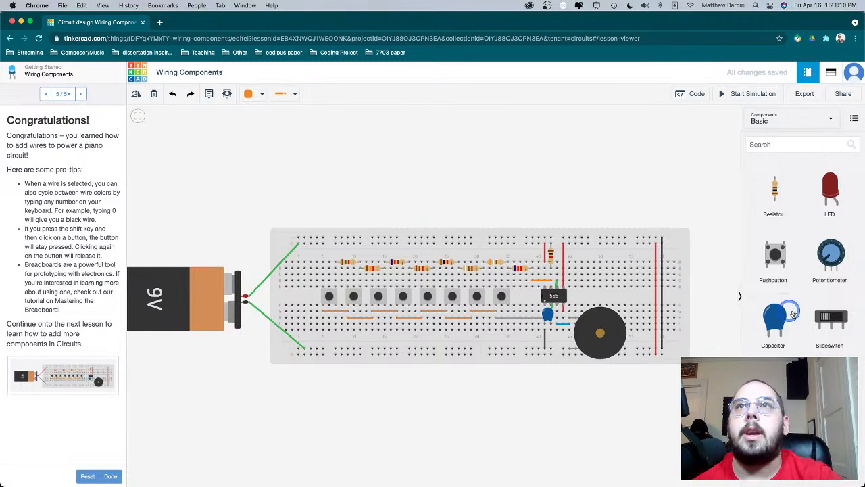
- Finish the Wiring Components lesson and continue to the Adding Components lesson
{"action": "scroll", "coordinate": [791, 311], "scroll_direction": "down", "scroll_amount": 10}
{"action": "scroll", "coordinate": [792, 313], "scroll_direction": "up", "scroll_amount": 10}
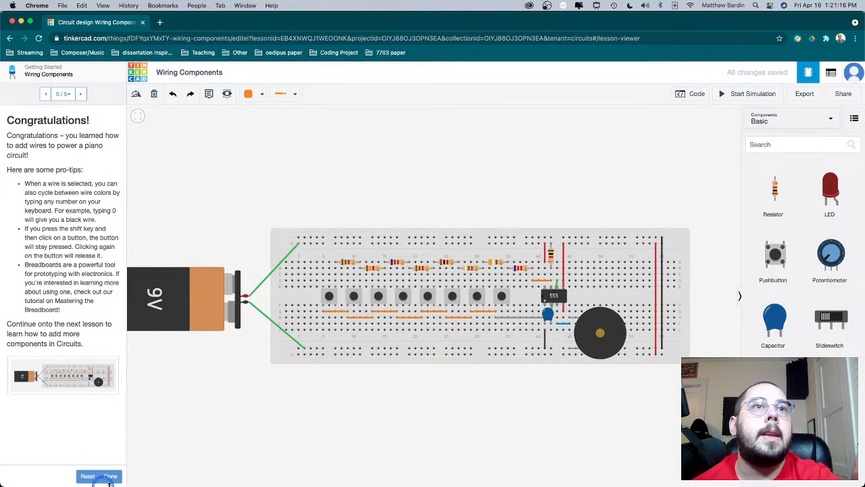
{"action": "left_click", "coordinate": [111, 476]}
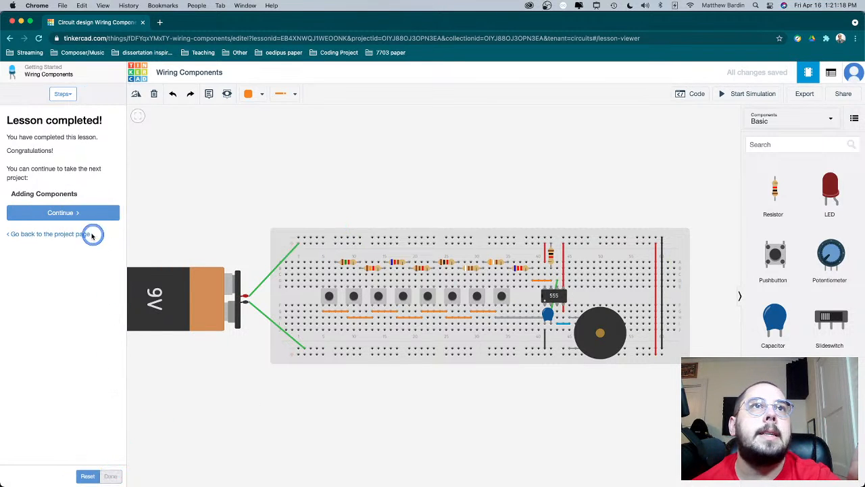
{"action": "left_click", "coordinate": [81, 213]}
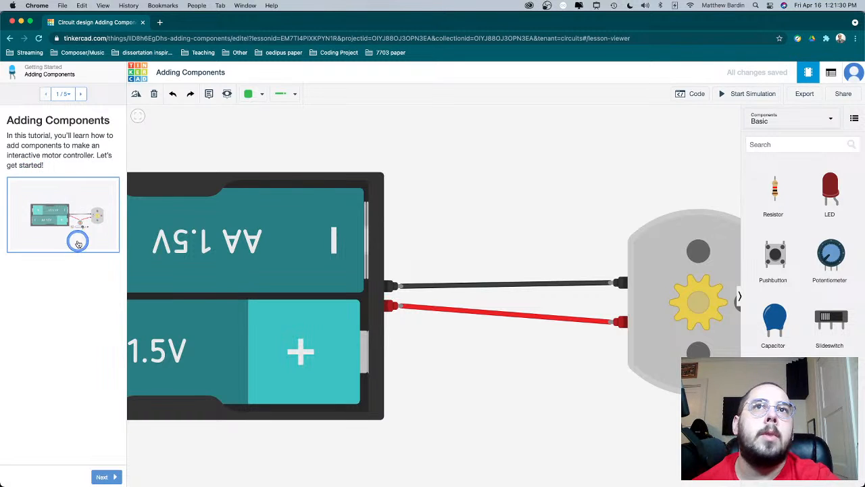
- Run the motor circuit's simulation in step 2 of the lesson and continue to step 3, Add a Photoresistor
{"action": "left_click", "coordinate": [102, 477]}
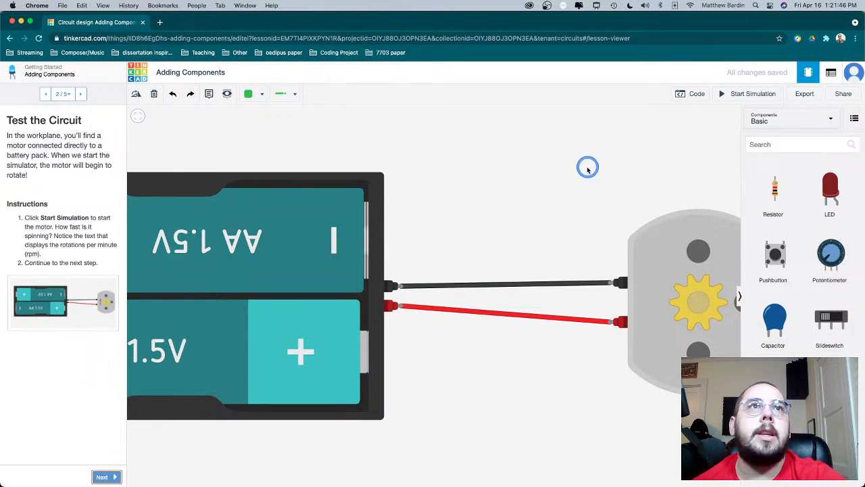
{"action": "left_click", "coordinate": [752, 95]}
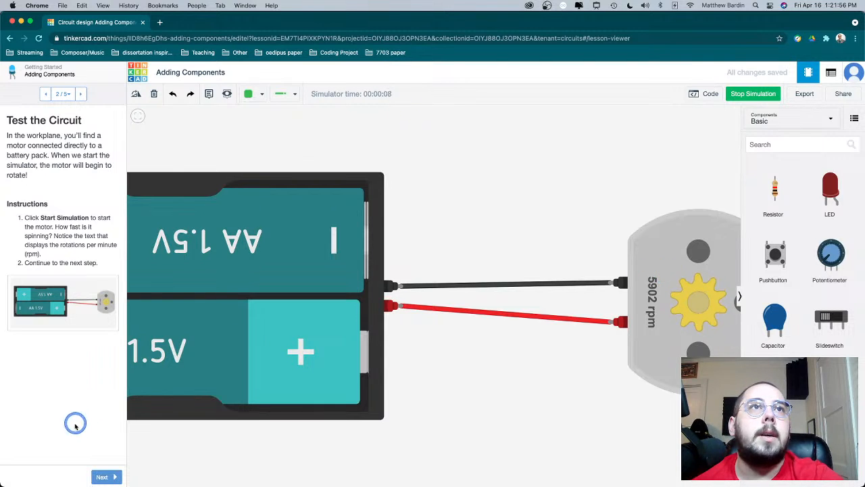
{"action": "left_click", "coordinate": [107, 477]}
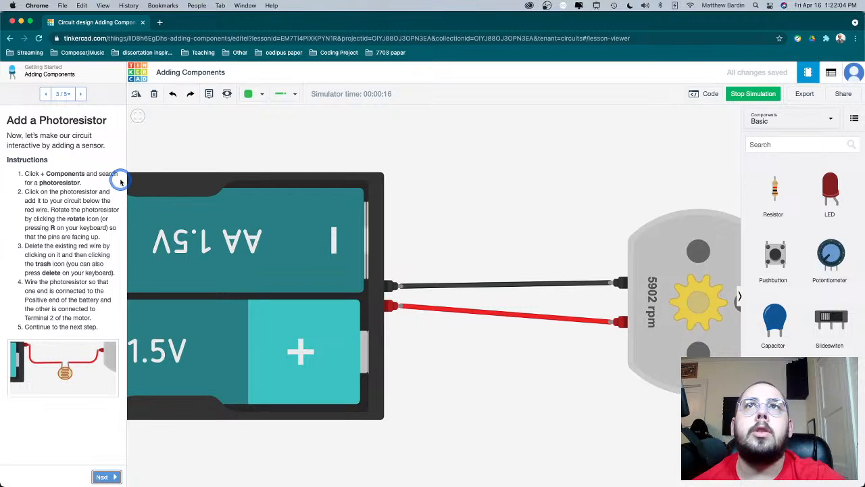
- Search the components for "photo" and place a photoresistor below the red wire between battery pack and motor
{"action": "left_click", "coordinate": [805, 148]}
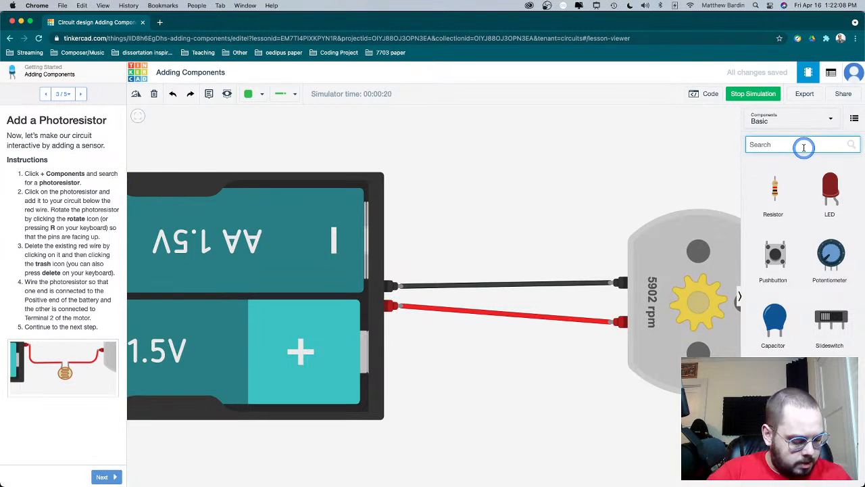
{"action": "type", "text": "photo"}
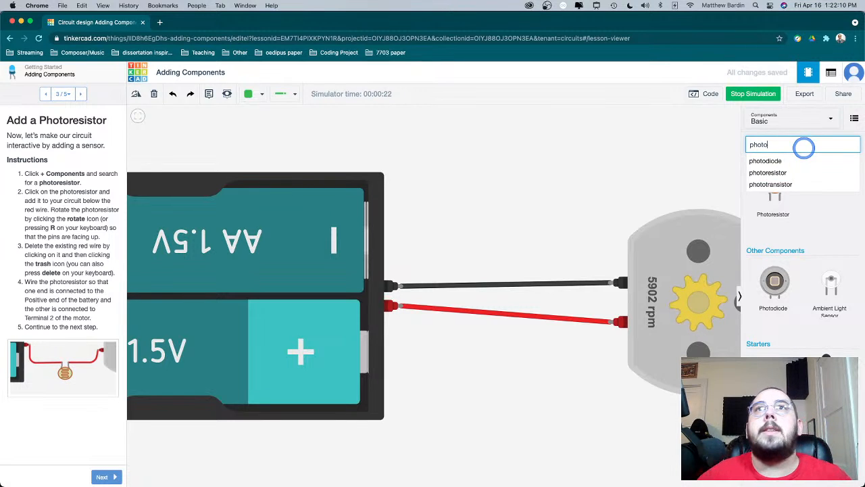
{"action": "left_click", "coordinate": [791, 211]}
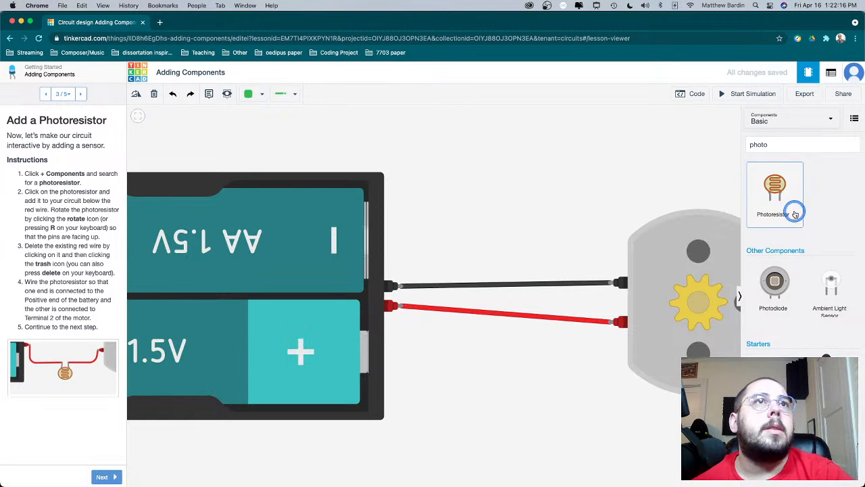
{"action": "left_click_drag", "start_coordinate": [787, 214], "coordinate": [491, 394]}
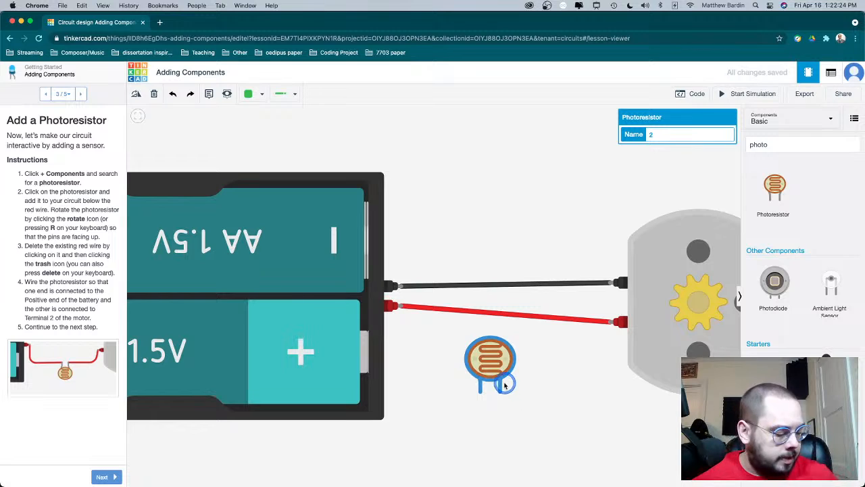
- Rotate the photoresistor until its pins face up and move it closer beneath the red wire
{"action": "key", "text": "r"}
{"action": "key", "text": "r"}
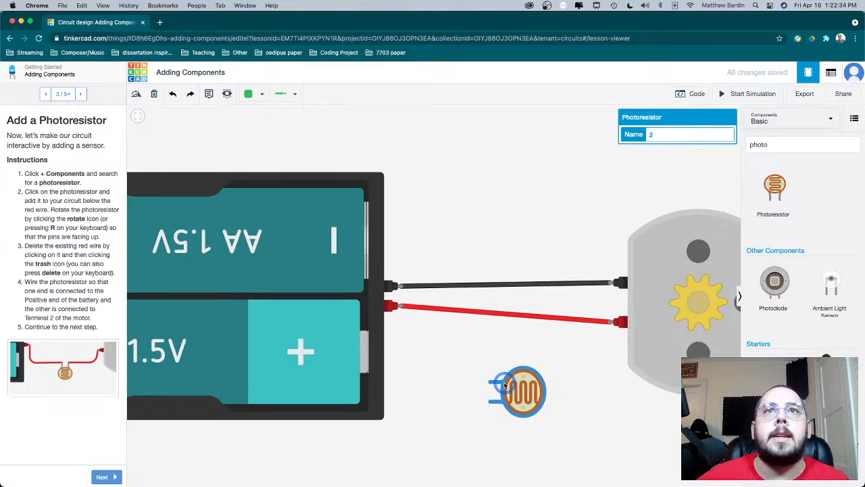
{"action": "key", "text": "r"}
{"action": "key", "text": "r"}
{"action": "key", "text": "r"}
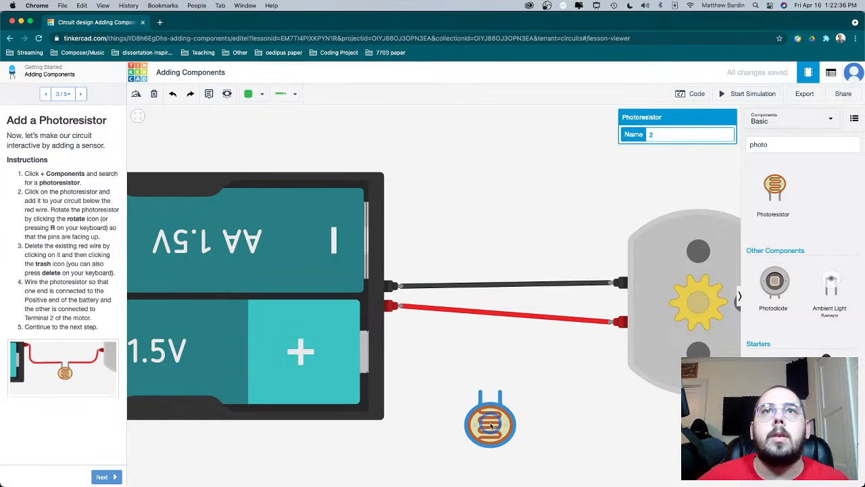
{"action": "left_click_drag", "start_coordinate": [491, 425], "coordinate": [505, 370]}
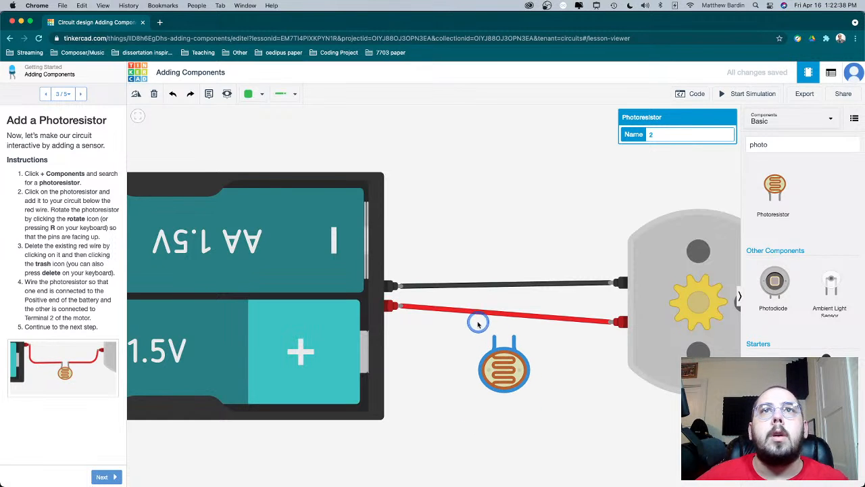
- Replace the red wire by wiring the photoresistor between the battery's Positive terminal and the motor's Terminal 2, and continue to lesson step 4
{"action": "left_click", "coordinate": [480, 312]}
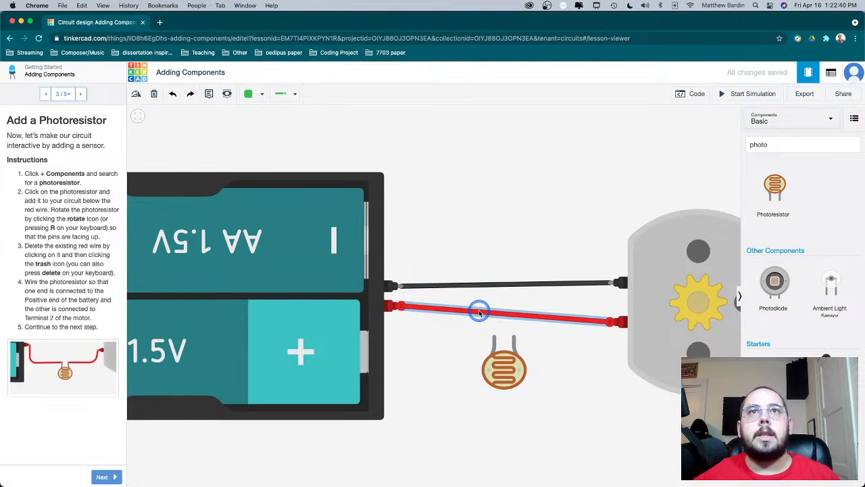
{"action": "key", "text": "Delete"}
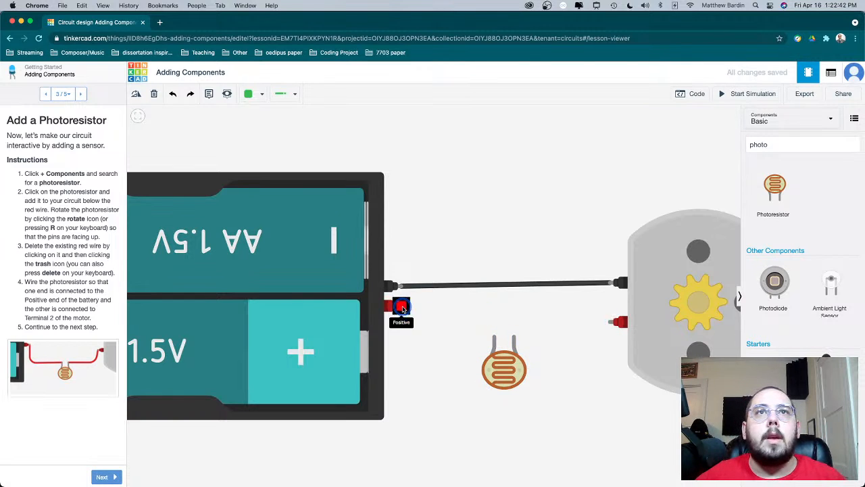
{"action": "left_click", "coordinate": [397, 307]}
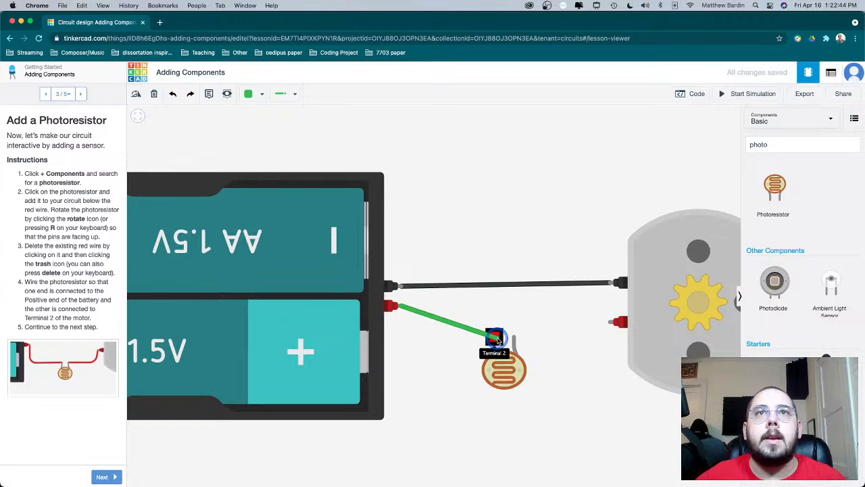
{"action": "left_click", "coordinate": [494, 339]}
{"action": "left_click", "coordinate": [514, 336]}
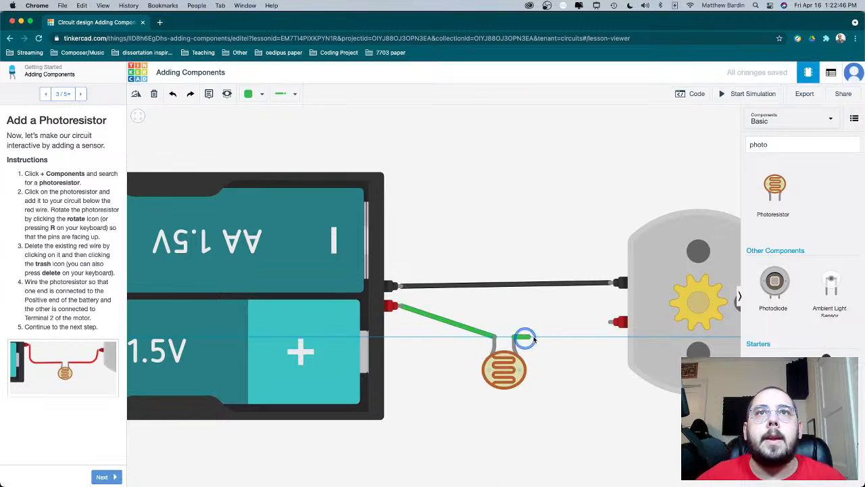
{"action": "left_click", "coordinate": [611, 323]}
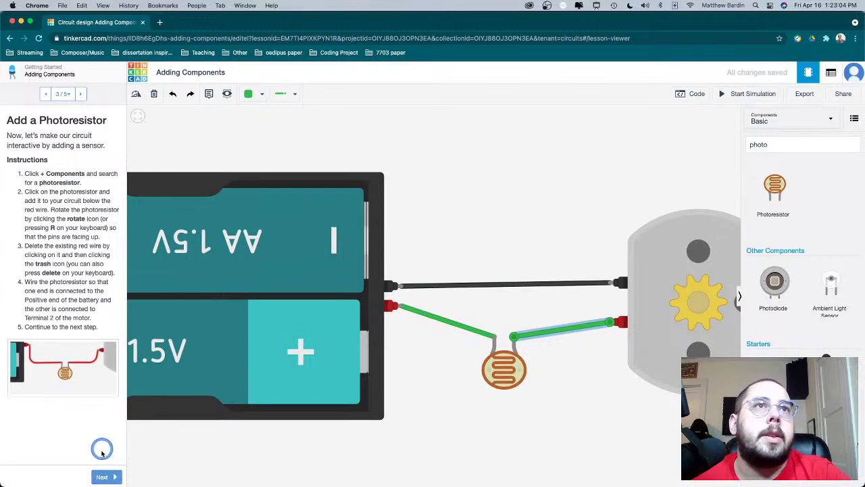
{"action": "left_click", "coordinate": [102, 477]}
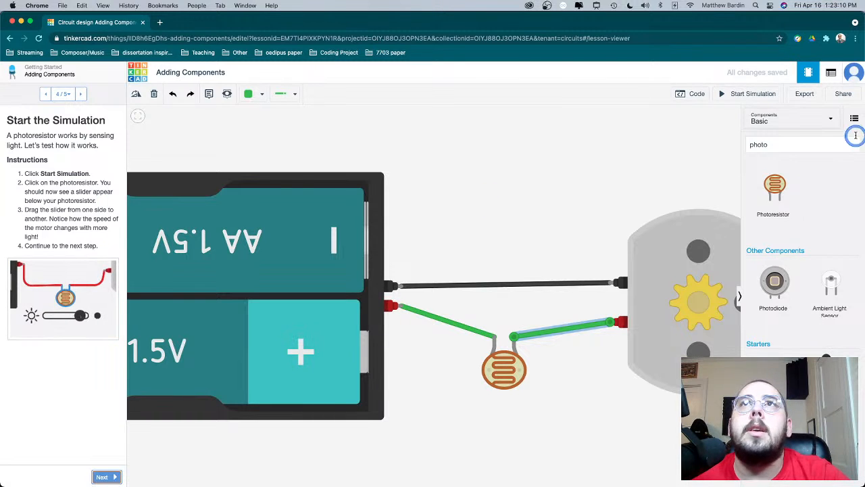
- Run the circuit simulation, try the photoresistor's light slider, and continue to step 5 of the lesson
{"action": "left_click", "coordinate": [752, 95]}
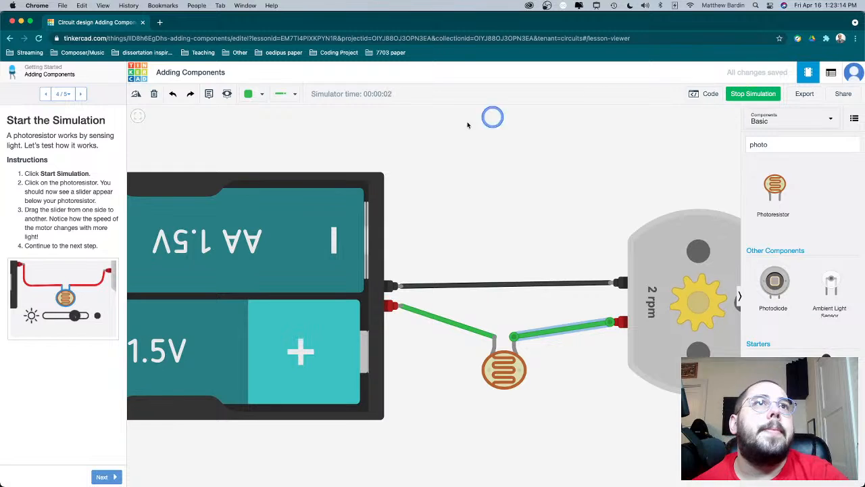
{"action": "left_click", "coordinate": [507, 376]}
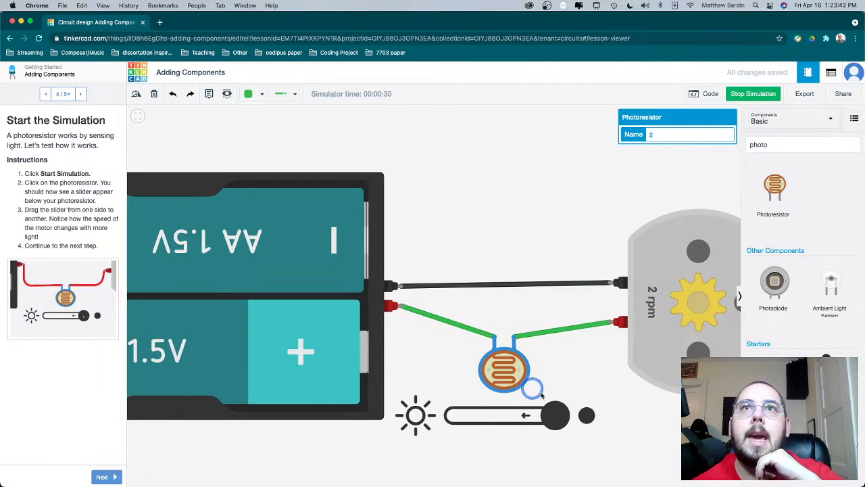
{"action": "left_click_drag", "start_coordinate": [576, 410], "coordinate": [585, 436]}
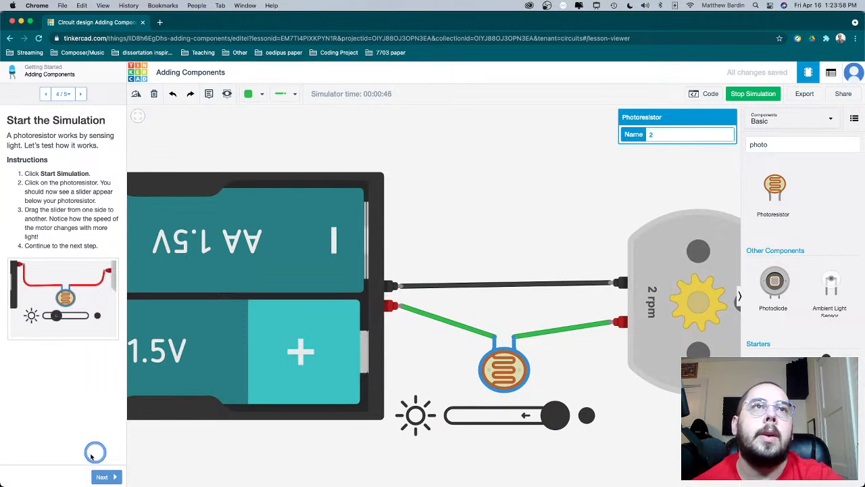
{"action": "left_click", "coordinate": [102, 475]}
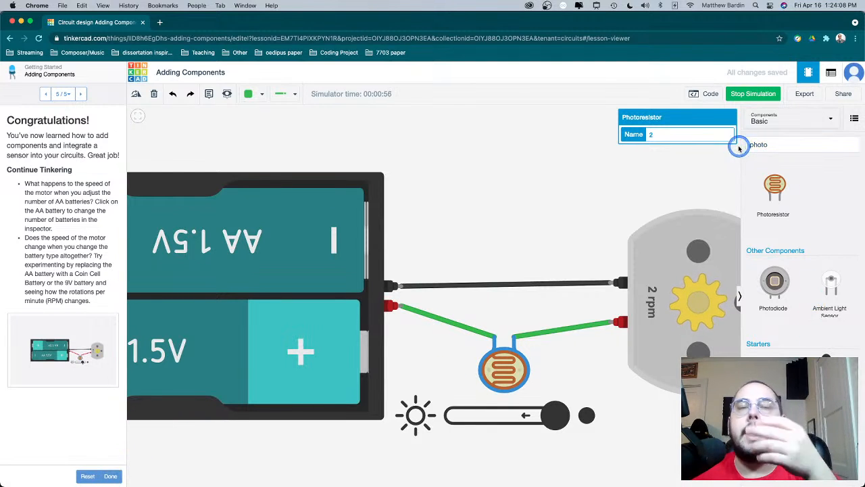
- Delete the photoresistor from the circuit and clear the component search
{"action": "key", "text": "Delete"}
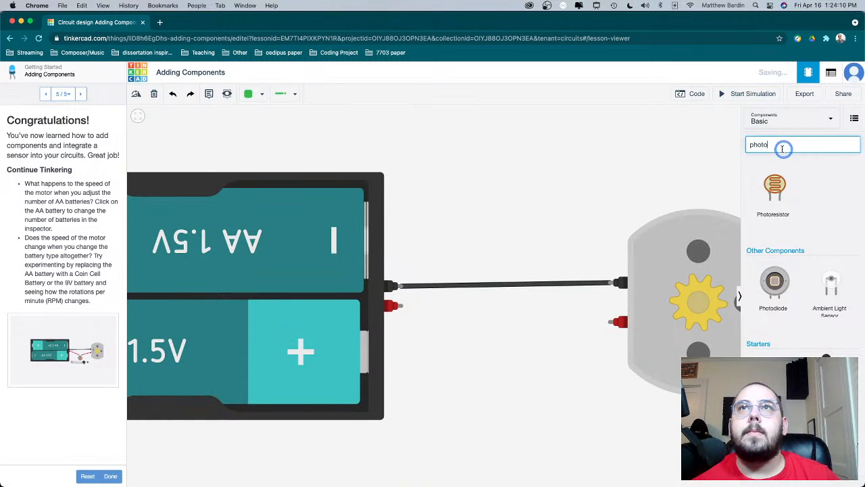
{"action": "left_click_drag", "start_coordinate": [782, 144], "coordinate": [747, 149]}
{"action": "key", "text": "BackSpace"}
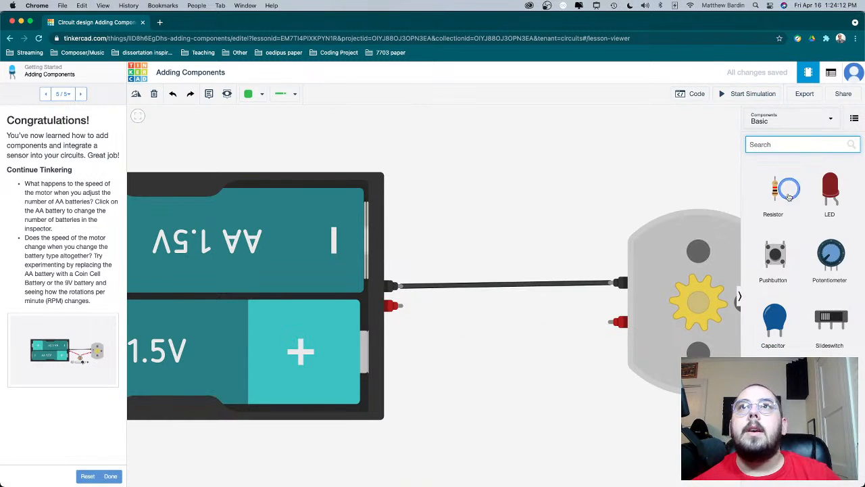
- Place a potentiometer below the gap between battery pack and motor, rotated so its pins face up
{"action": "scroll", "coordinate": [779, 254], "scroll_direction": "down", "scroll_amount": 4}
{"action": "scroll", "coordinate": [780, 255], "scroll_direction": "down", "scroll_amount": 5}
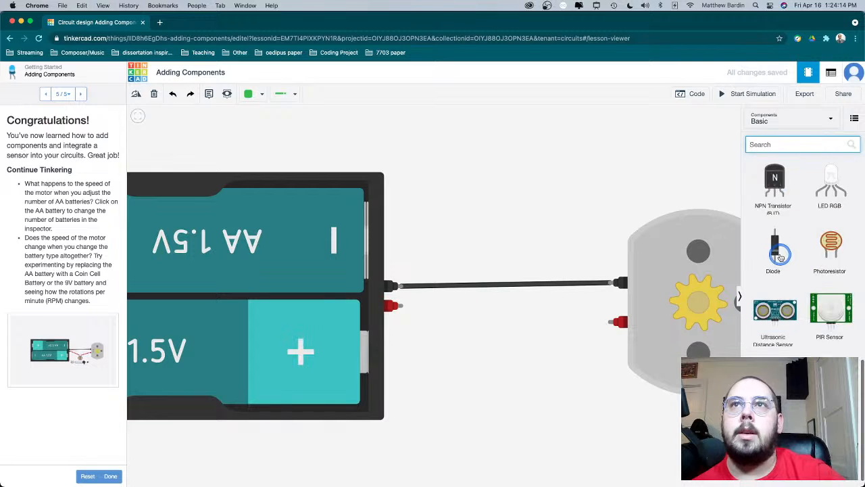
{"action": "scroll", "coordinate": [779, 256], "scroll_direction": "up", "scroll_amount": 1}
{"action": "scroll", "coordinate": [780, 255], "scroll_direction": "up", "scroll_amount": 5}
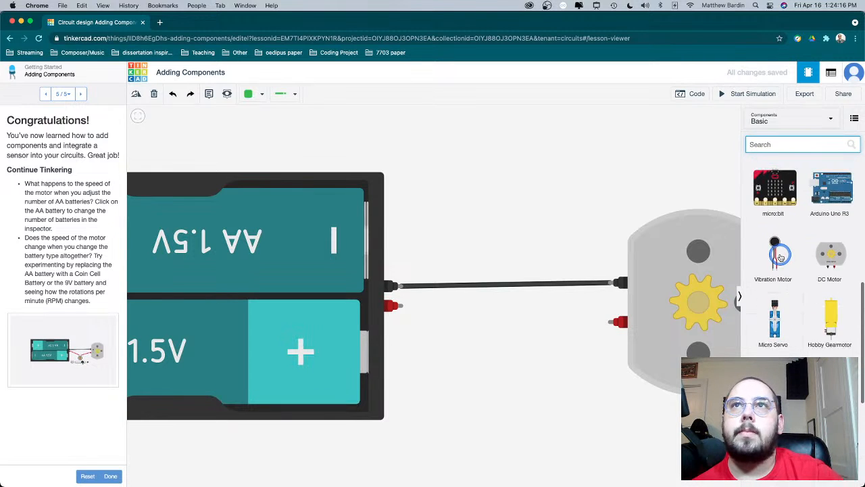
{"action": "scroll", "coordinate": [780, 257], "scroll_direction": "up", "scroll_amount": 5}
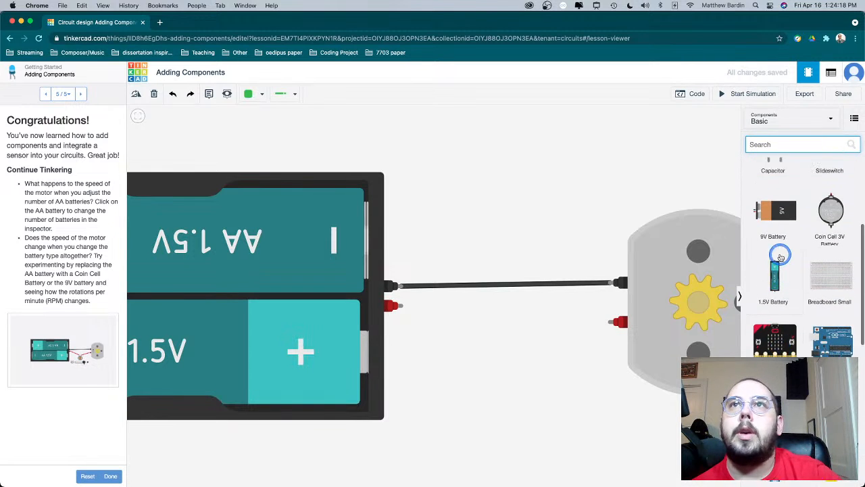
{"action": "scroll", "coordinate": [781, 257], "scroll_direction": "up", "scroll_amount": 2}
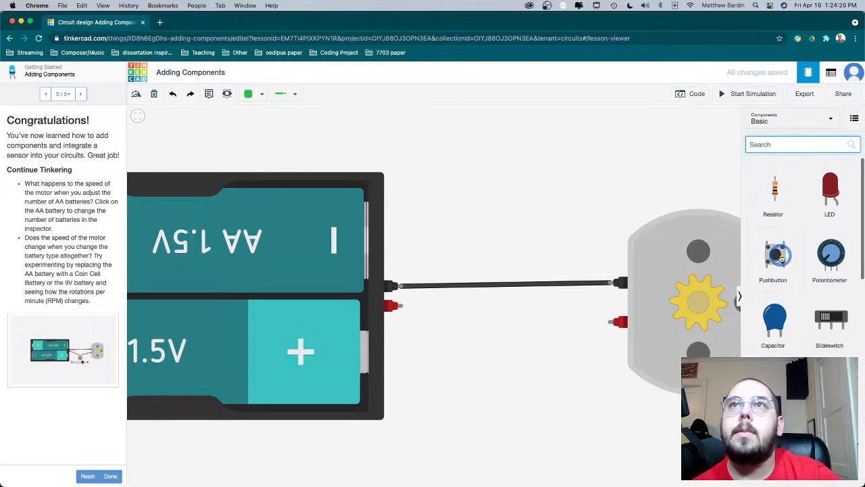
{"action": "left_click_drag", "start_coordinate": [825, 262], "coordinate": [491, 344]}
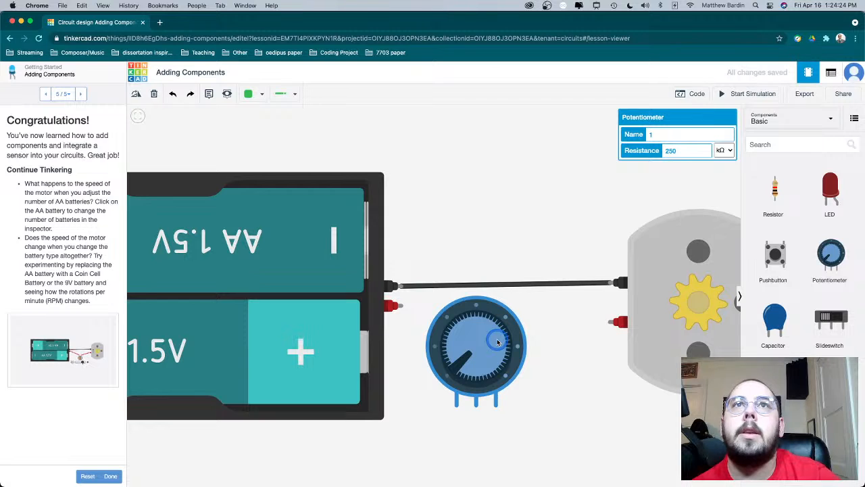
{"action": "key", "text": "r"}
{"action": "key", "text": "r"}
{"action": "key", "text": "r"}
{"action": "key", "text": "r"}
{"action": "key", "text": "r"}
{"action": "key", "text": "r"}
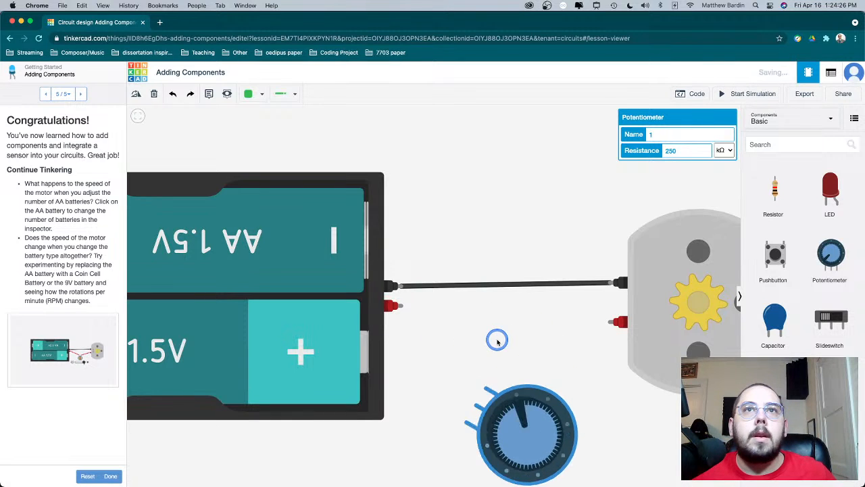
{"action": "left_click_drag", "start_coordinate": [483, 440], "coordinate": [498, 410]}
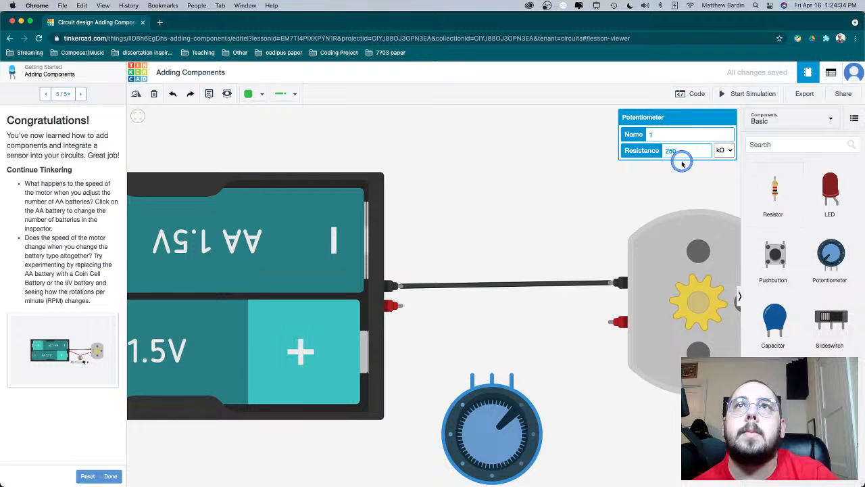
- Wire the potentiometer's left outer pin to the battery's Positive terminal and its Terminal 1 to the battery's Negative terminal
{"action": "left_click", "coordinate": [402, 309]}
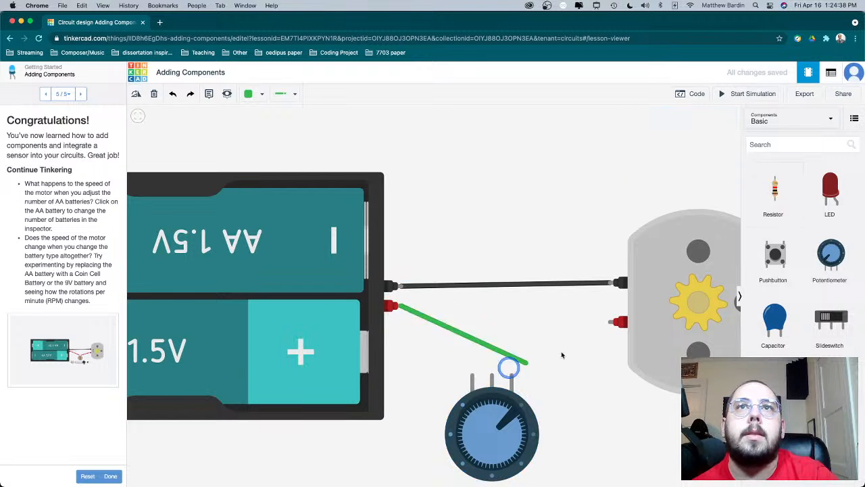
{"action": "left_click", "coordinate": [468, 383]}
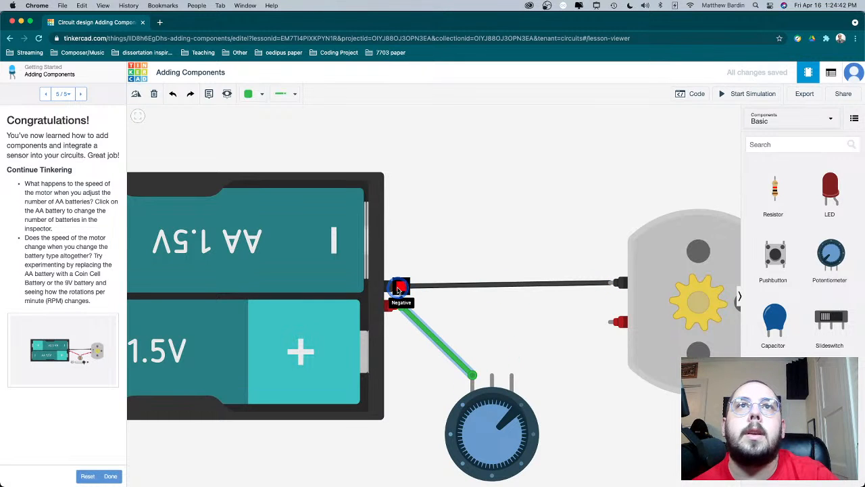
{"action": "left_click_drag", "start_coordinate": [391, 288], "coordinate": [375, 277]}
{"action": "left_click", "coordinate": [509, 374]}
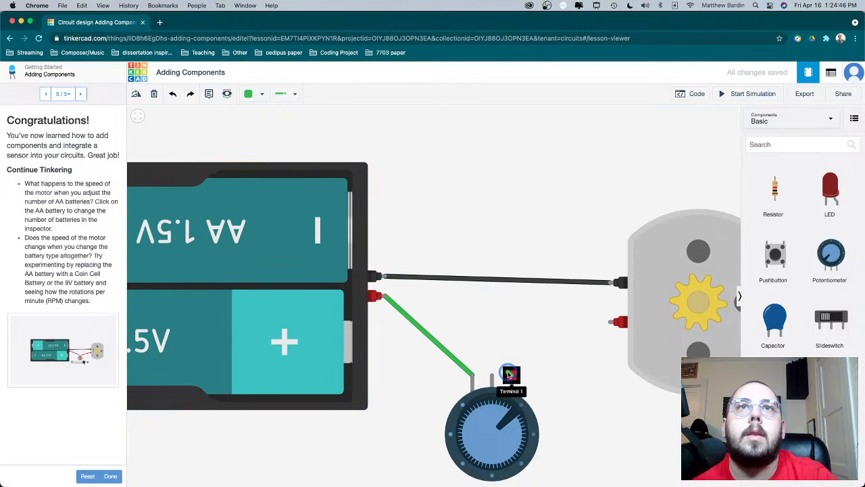
{"action": "left_click", "coordinate": [382, 277]}
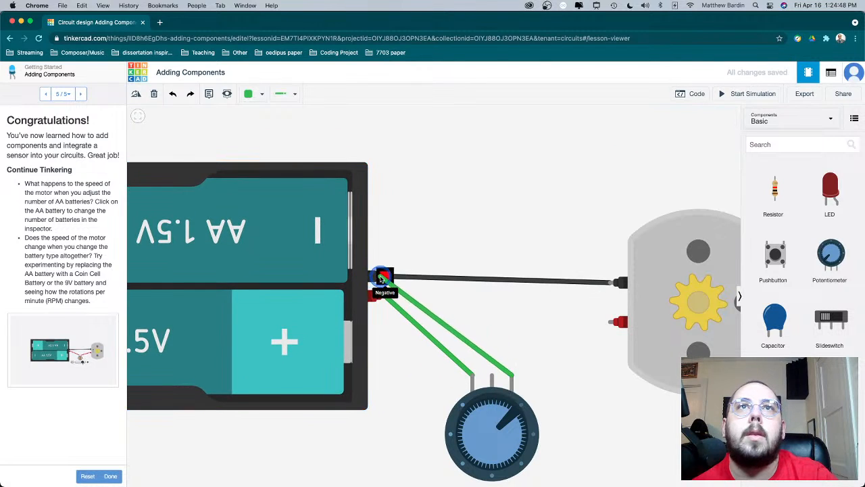
- Wire the potentiometer's Wiper to the motor's red terminal and simulate the circuit while turning the knob
{"action": "left_click", "coordinate": [491, 380]}
{"action": "left_click", "coordinate": [612, 325]}
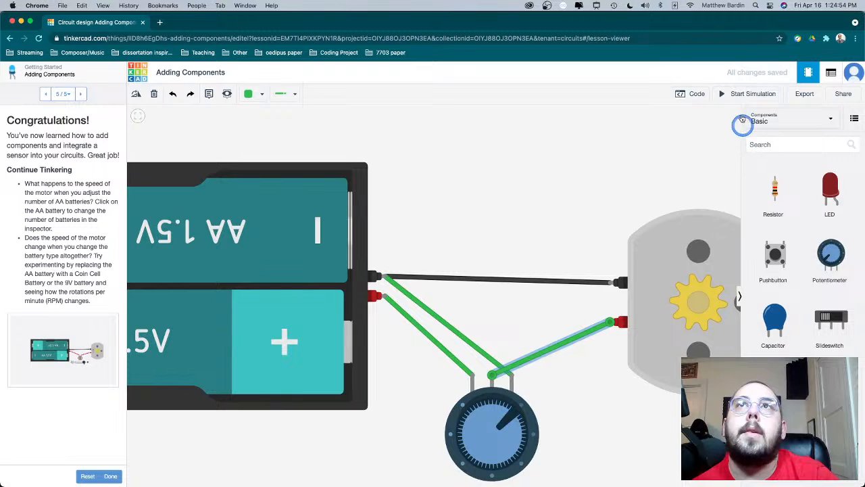
{"action": "left_click", "coordinate": [735, 93]}
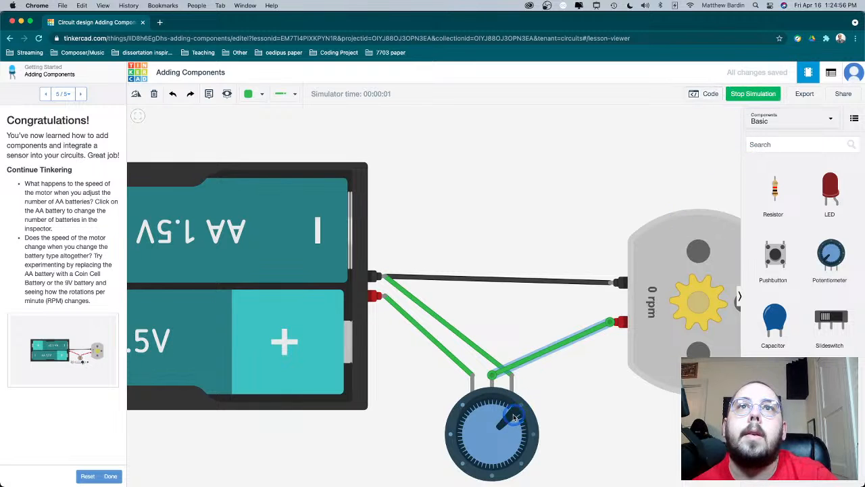
{"action": "left_click_drag", "start_coordinate": [515, 417], "coordinate": [519, 443]}
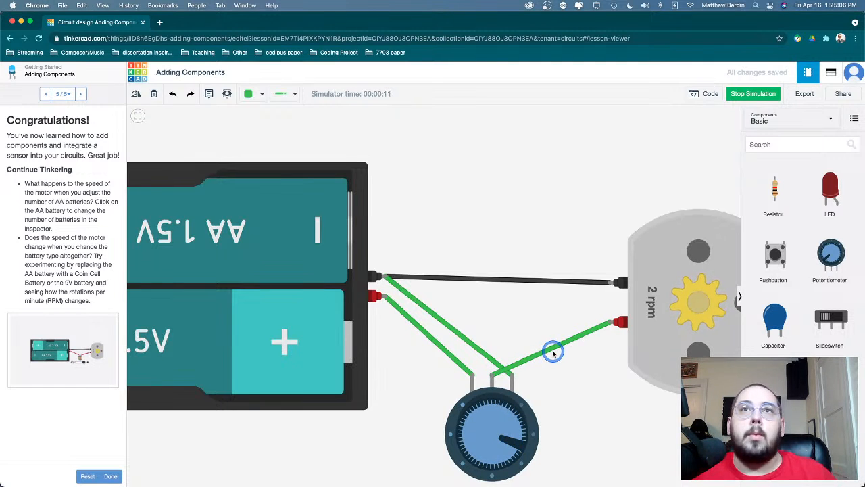
- Delete the potentiometer together with its wires to the battery pack and the motor
{"action": "left_click", "coordinate": [553, 353]}
{"action": "key", "text": "Delete"}
{"action": "left_click", "coordinate": [454, 336]}
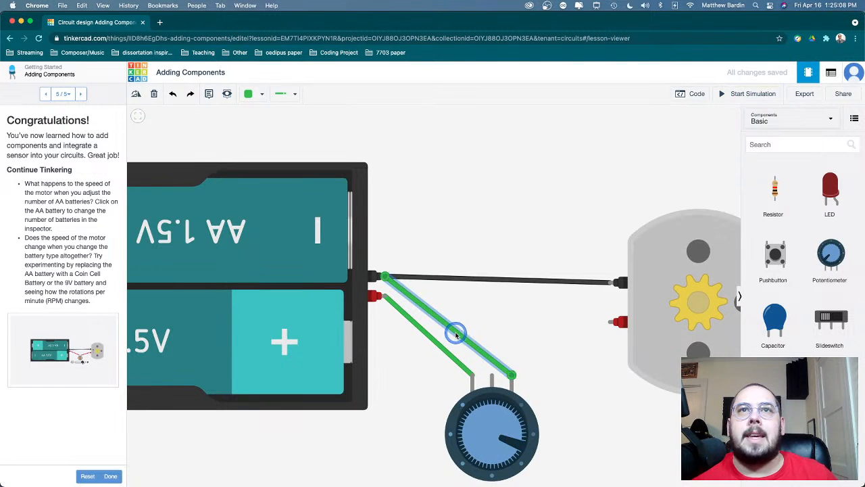
{"action": "key", "text": "Delete"}
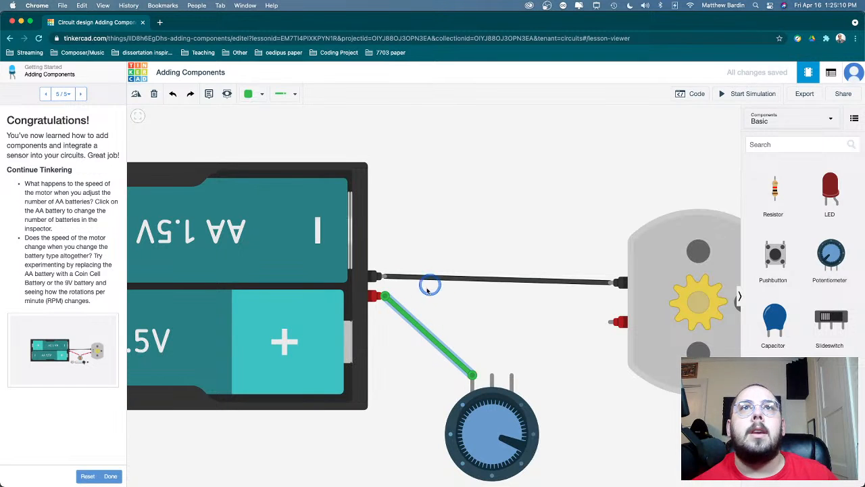
{"action": "left_click", "coordinate": [487, 427]}
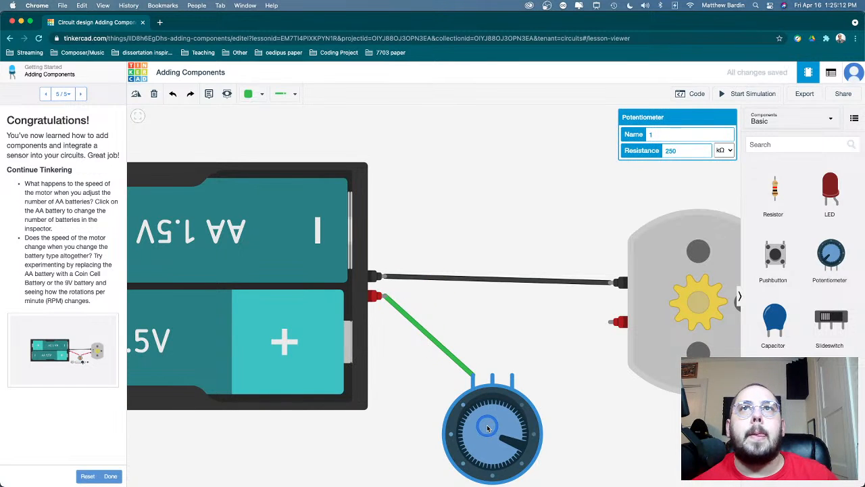
{"action": "left_click", "coordinate": [154, 95]}
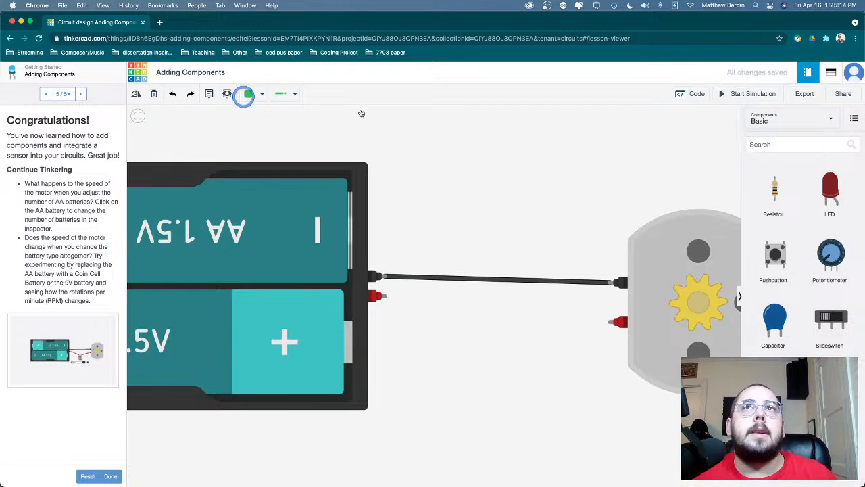
- Place a slideswitch below the gap between battery pack and motor, rotated so its pins face up
{"action": "scroll", "coordinate": [808, 284], "scroll_direction": "down", "scroll_amount": 3}
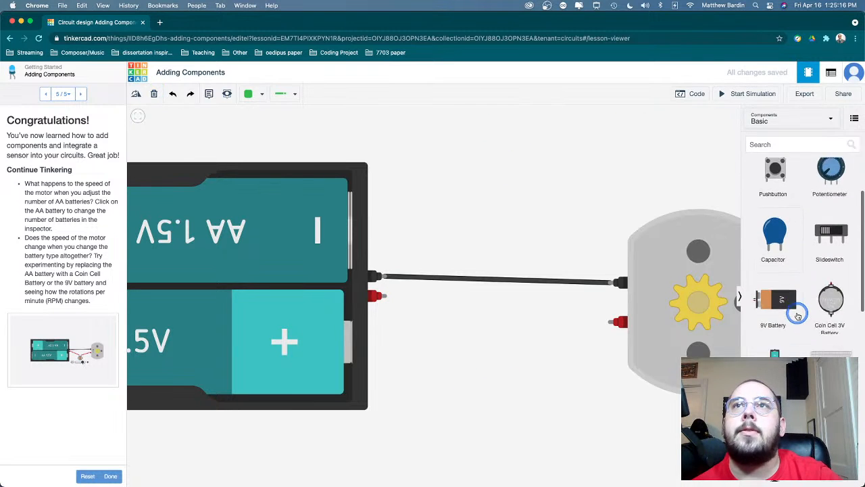
{"action": "left_click", "coordinate": [829, 233]}
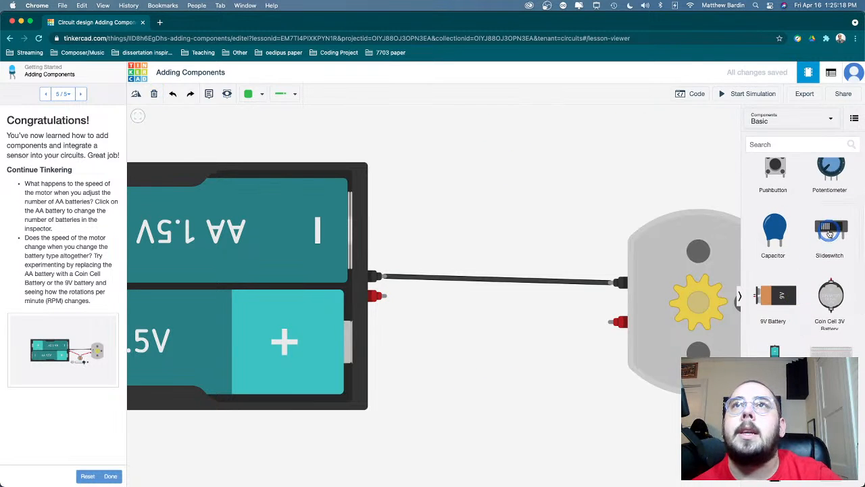
{"action": "scroll", "coordinate": [825, 292], "scroll_direction": "down", "scroll_amount": 5}
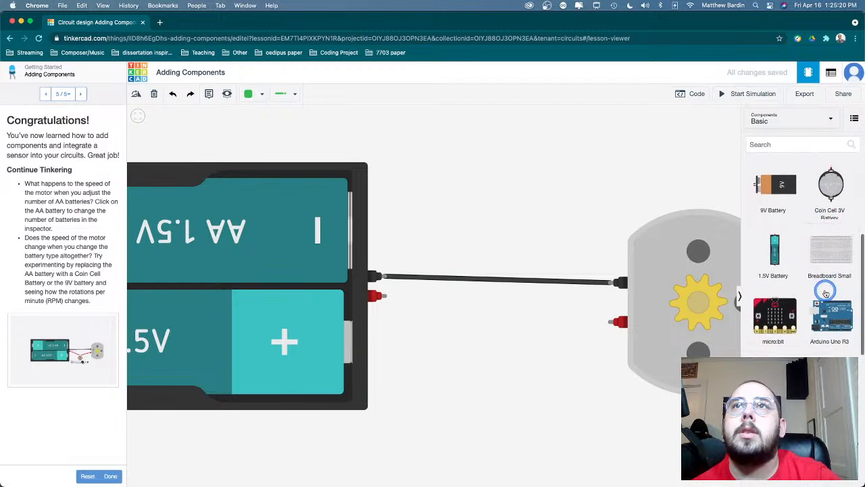
{"action": "scroll", "coordinate": [825, 293], "scroll_direction": "up", "scroll_amount": 5}
{"action": "left_click_drag", "start_coordinate": [826, 292], "coordinate": [456, 404]}
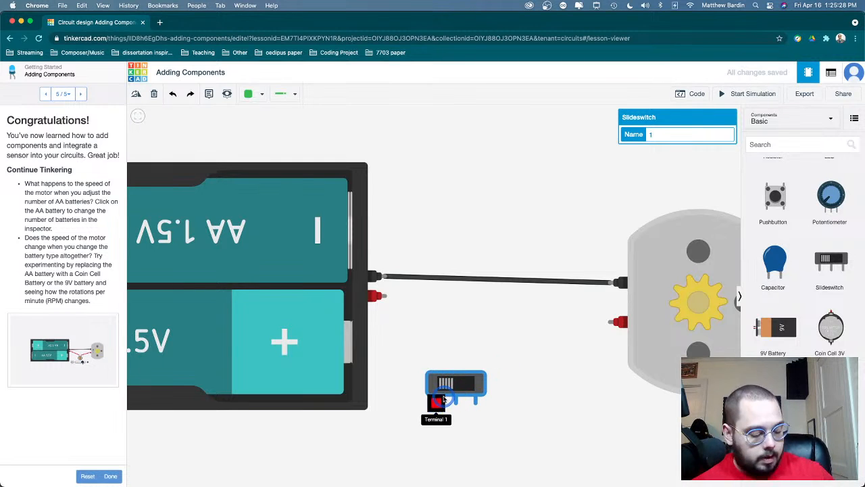
{"action": "key", "text": "r"}
{"action": "key", "text": "r"}
{"action": "key", "text": "r"}
{"action": "key", "text": "r"}
{"action": "key", "text": "r"}
{"action": "key", "text": "r"}
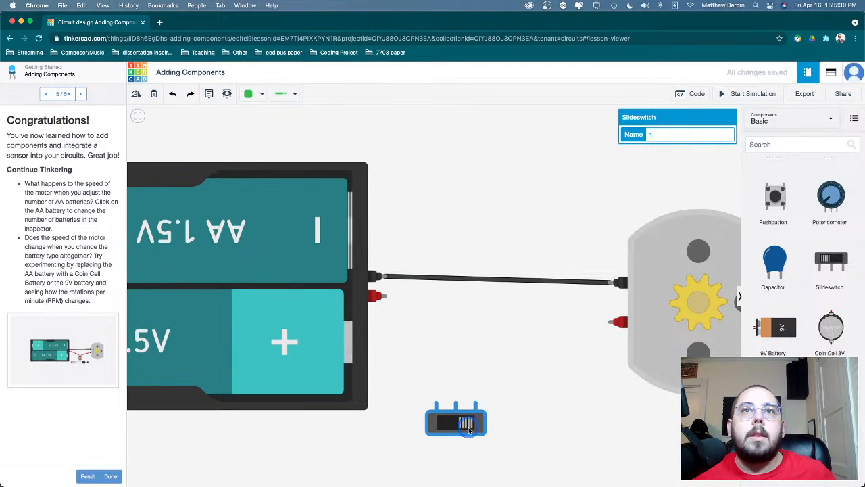
- Move the slideswitch up between battery pack and motor, and wire its left outer pin to the battery's Positive terminal
{"action": "left_click_drag", "start_coordinate": [469, 431], "coordinate": [497, 383]}
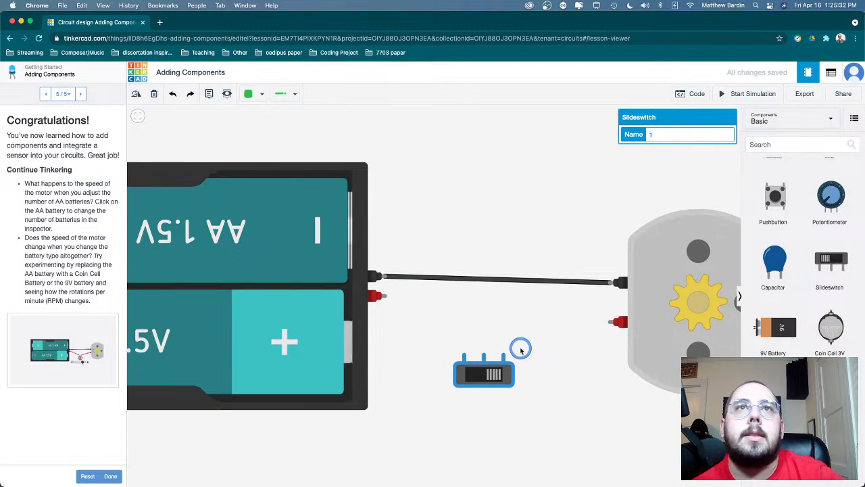
{"action": "left_click", "coordinate": [477, 282]}
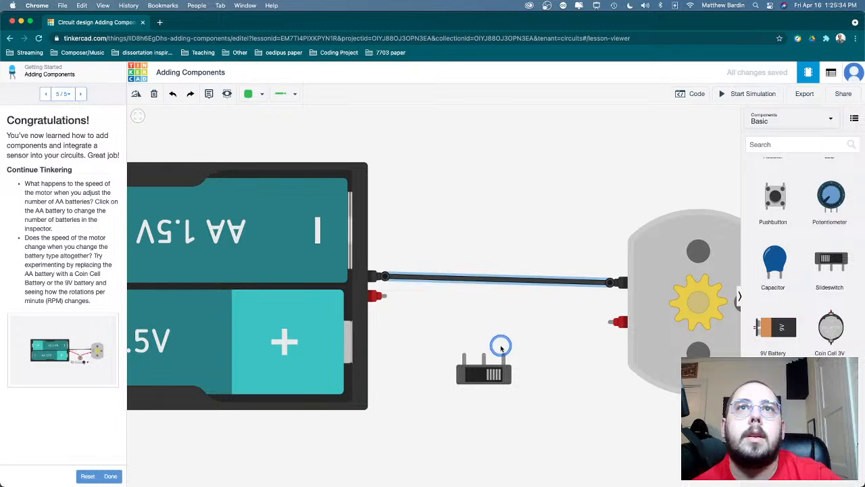
{"action": "left_click", "coordinate": [465, 355]}
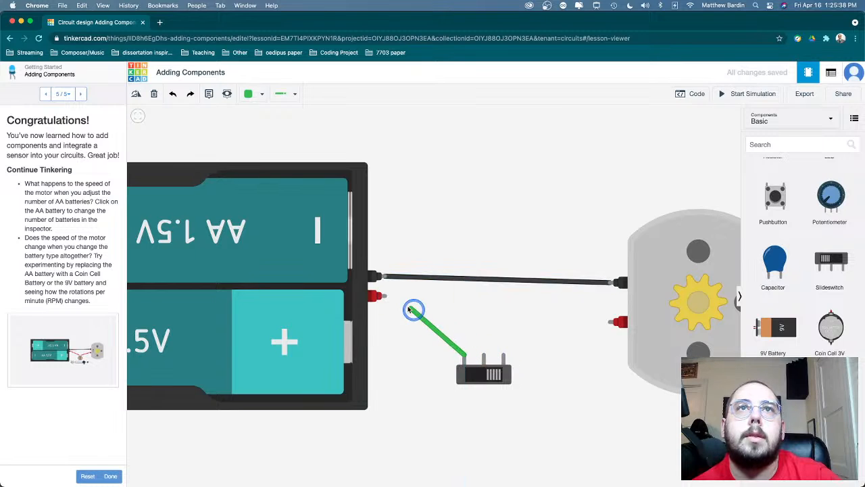
{"action": "left_click", "coordinate": [384, 296]}
{"action": "scroll", "coordinate": [385, 297], "scroll_direction": "up", "scroll_amount": 3}
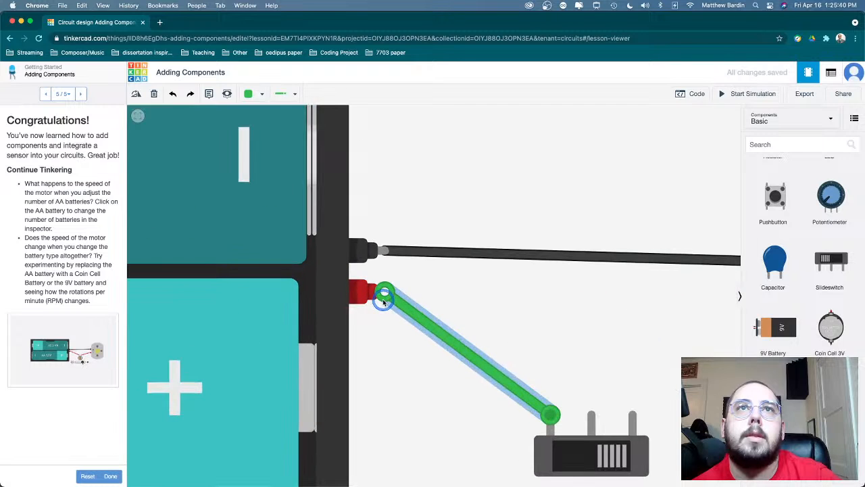
{"action": "scroll", "coordinate": [384, 302], "scroll_direction": "down", "scroll_amount": 5}
{"action": "scroll", "coordinate": [436, 323], "scroll_direction": "up", "scroll_amount": 5}
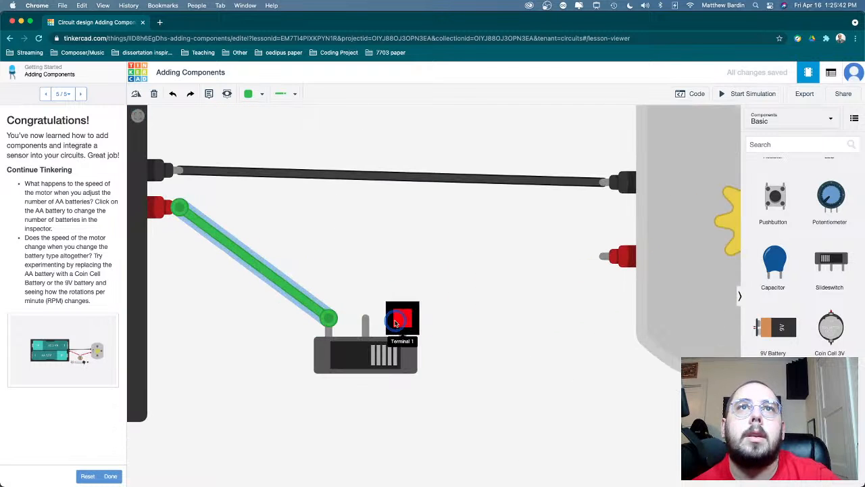
- Try wiring the slideswitch's Terminal 1 to the motor's red terminal and its Common pin to the battery's Negative terminal
{"action": "left_click", "coordinate": [394, 323]}
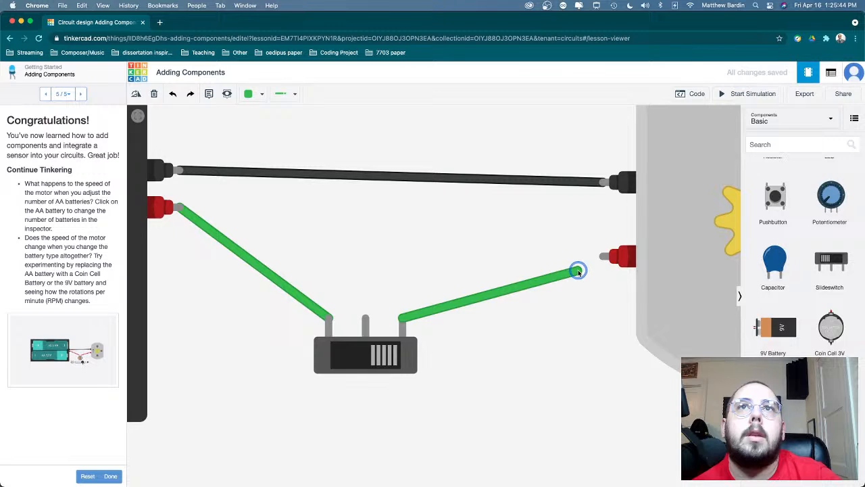
{"action": "left_click", "coordinate": [603, 256]}
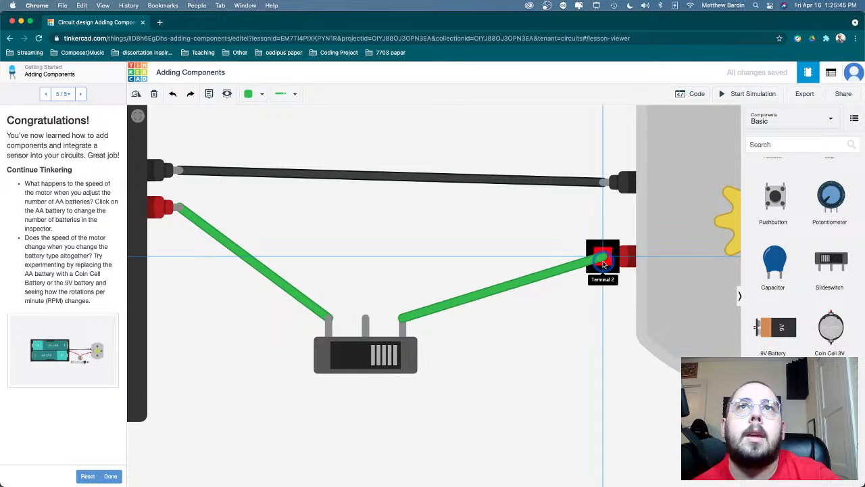
{"action": "left_click", "coordinate": [359, 321]}
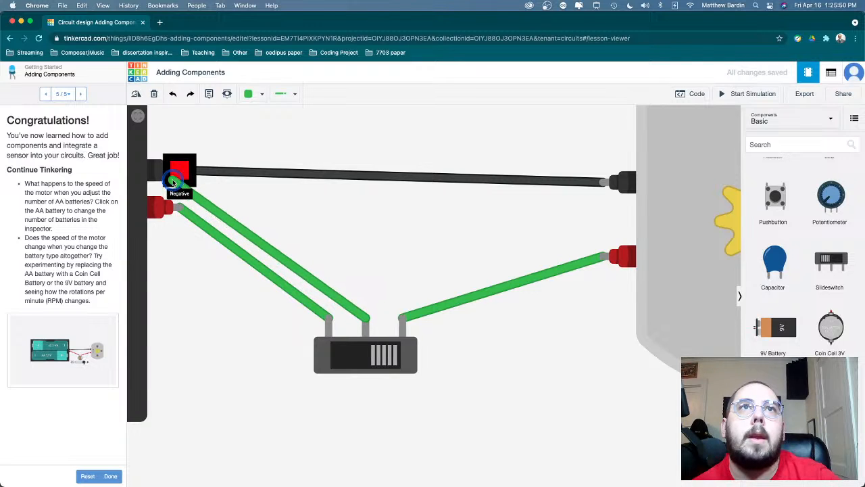
{"action": "left_click", "coordinate": [172, 179]}
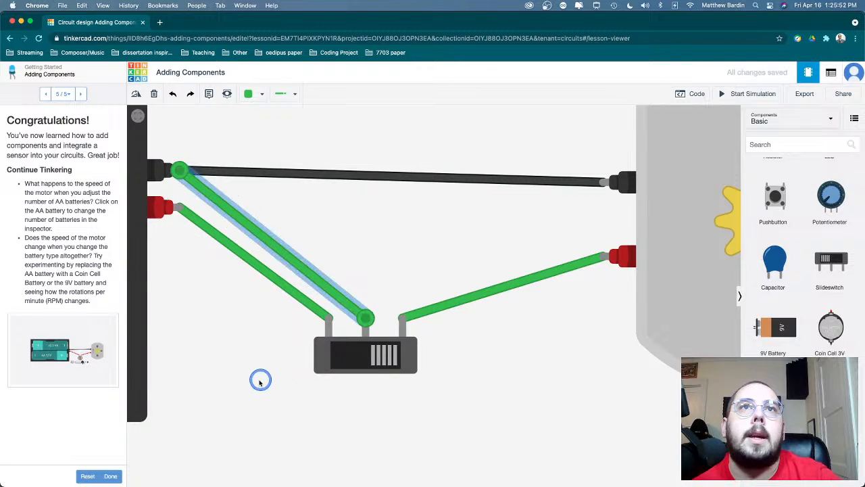
- Simulate the circuit, flip the slideswitch to each side, and stop the simulation
{"action": "left_click", "coordinate": [724, 93]}
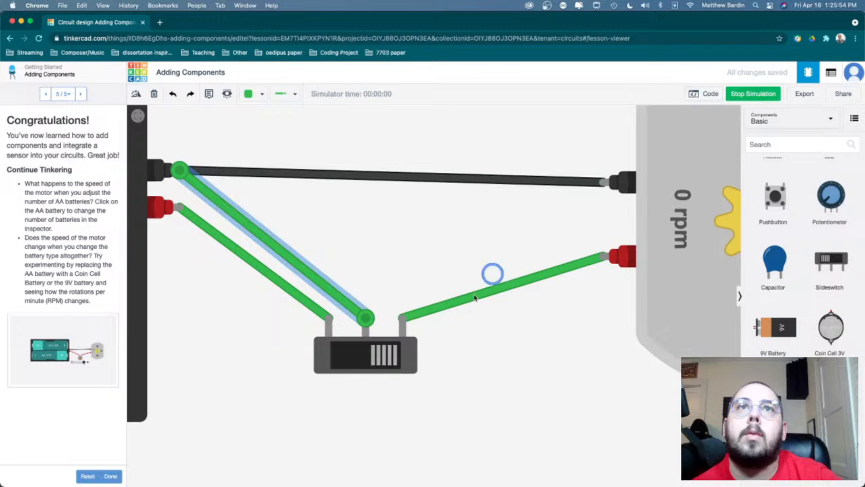
{"action": "left_click", "coordinate": [387, 354]}
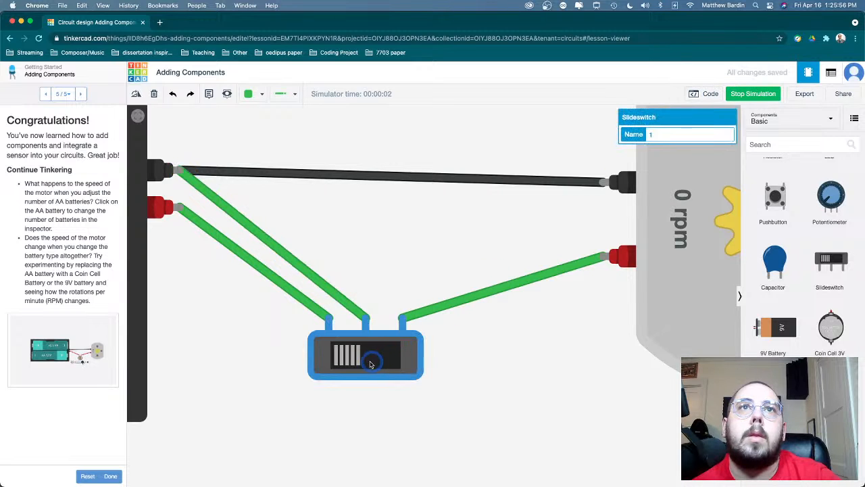
{"action": "left_click", "coordinate": [367, 365]}
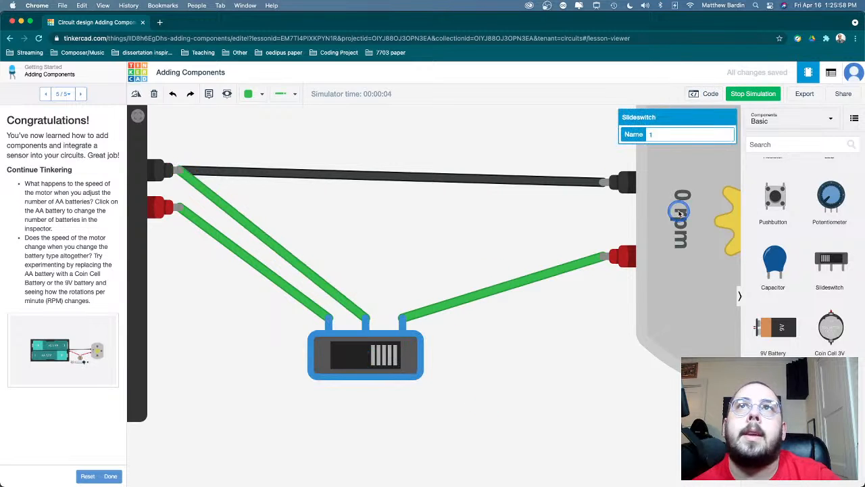
{"action": "left_click", "coordinate": [739, 100]}
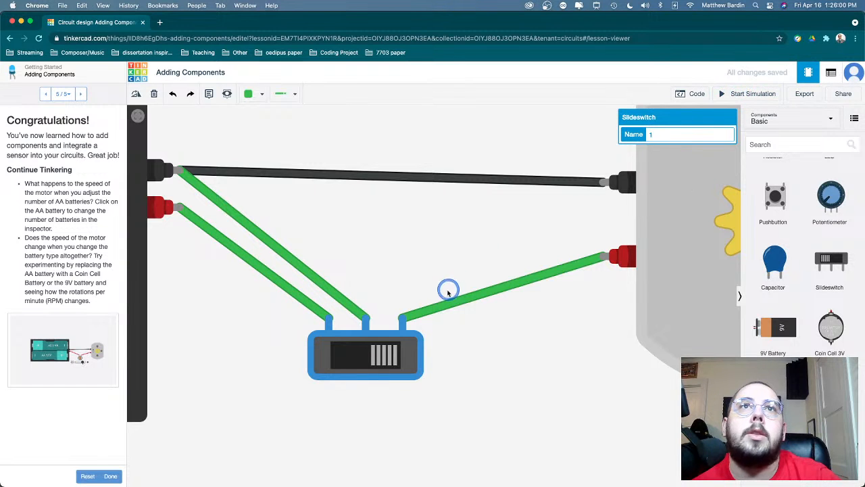
- Delete the wires from the slideswitch's Terminal 1 to the motor and from its Common pin to the battery
{"action": "left_click", "coordinate": [349, 302]}
{"action": "left_click", "coordinate": [437, 305]}
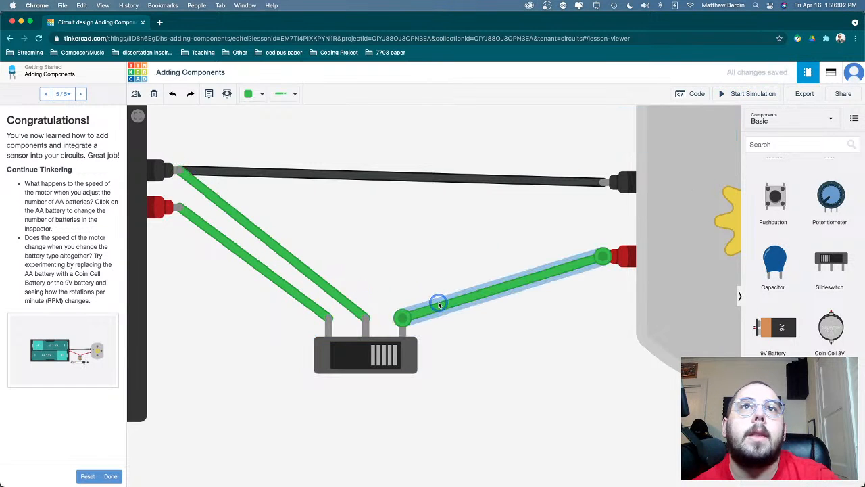
{"action": "key", "text": "Delete"}
{"action": "left_click", "coordinate": [320, 276]}
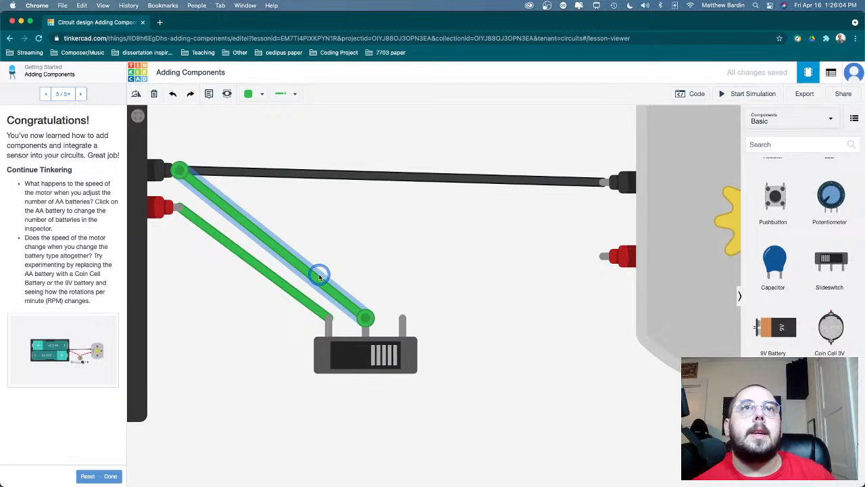
{"action": "left_click_drag", "start_coordinate": [181, 170], "coordinate": [609, 247]}
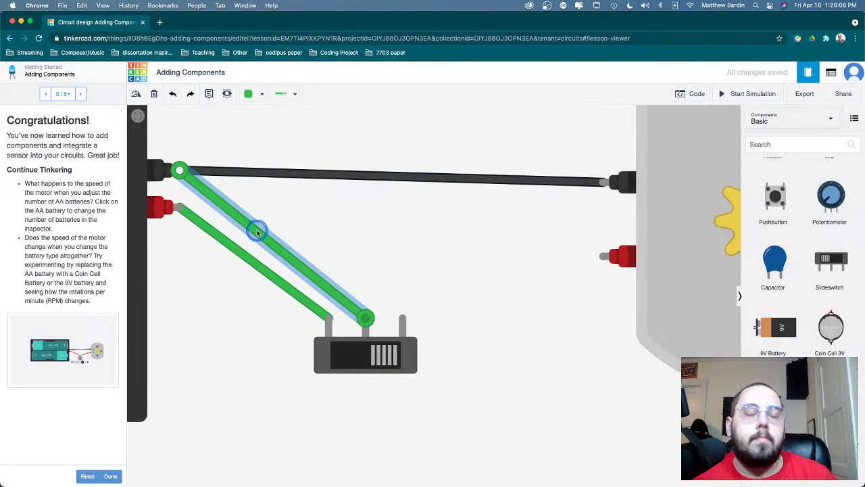
{"action": "key", "text": "Delete"}
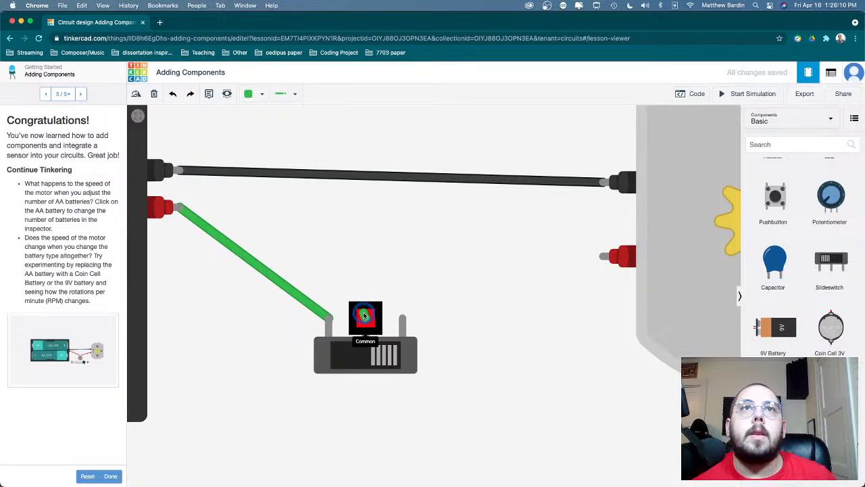
- Wire the slideswitch's Common pin to the motor's red terminal and its Terminal 1 to the battery's Negative terminal
{"action": "left_click", "coordinate": [364, 315]}
{"action": "left_click", "coordinate": [603, 252]}
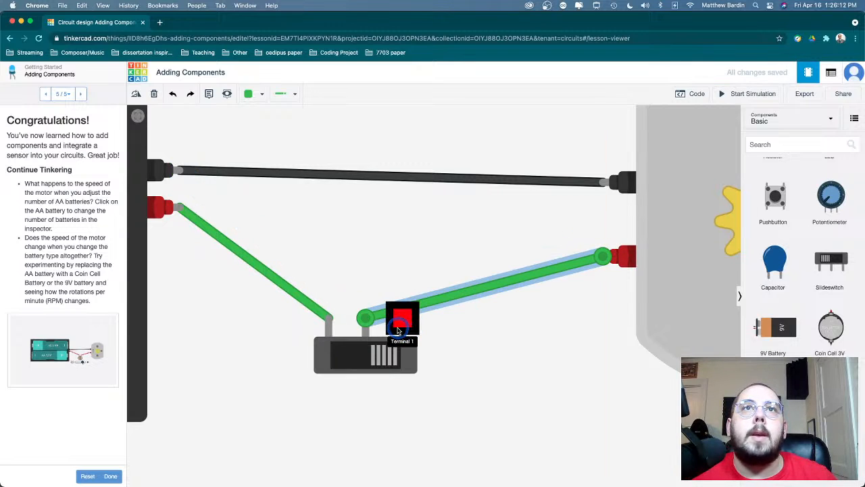
{"action": "left_click", "coordinate": [399, 329]}
{"action": "left_click", "coordinate": [176, 171]}
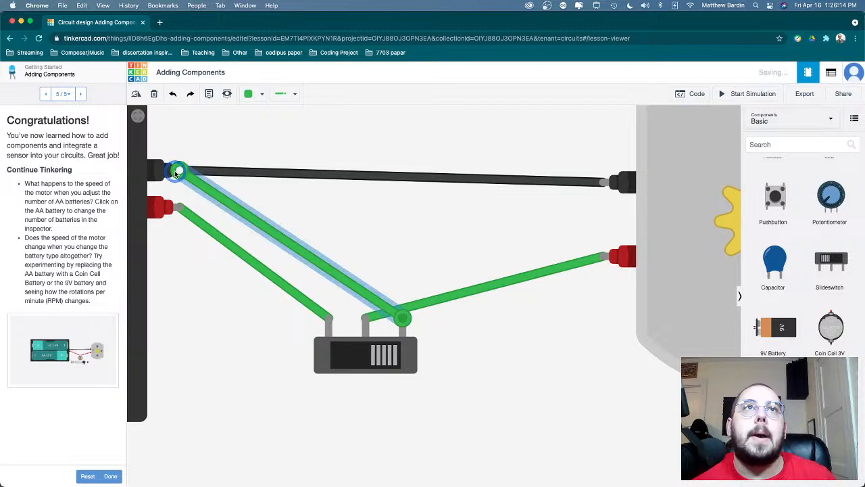
- Simulate the rewired circuit and flip the slideswitch back and forth to check how the motor responds
{"action": "left_click", "coordinate": [762, 93]}
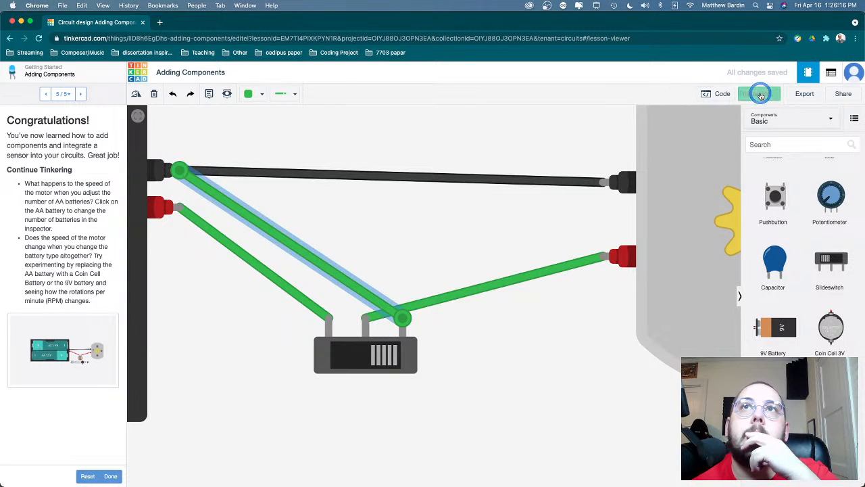
{"action": "left_click", "coordinate": [537, 221]}
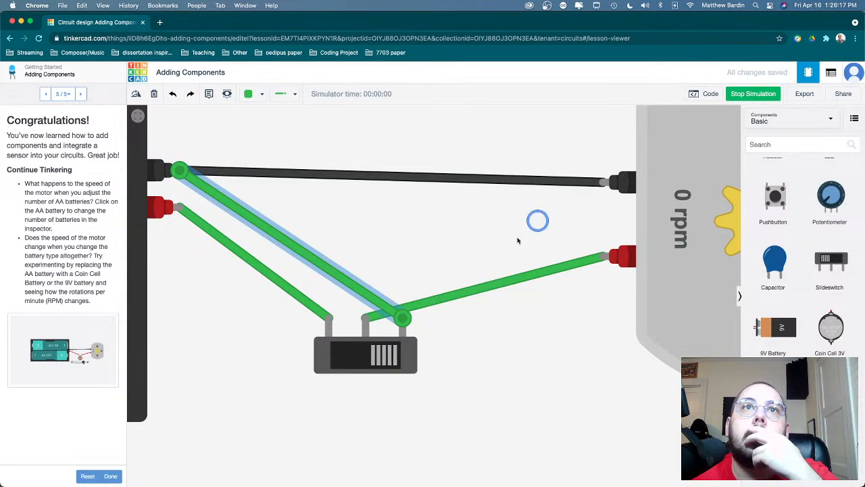
{"action": "left_click", "coordinate": [383, 358]}
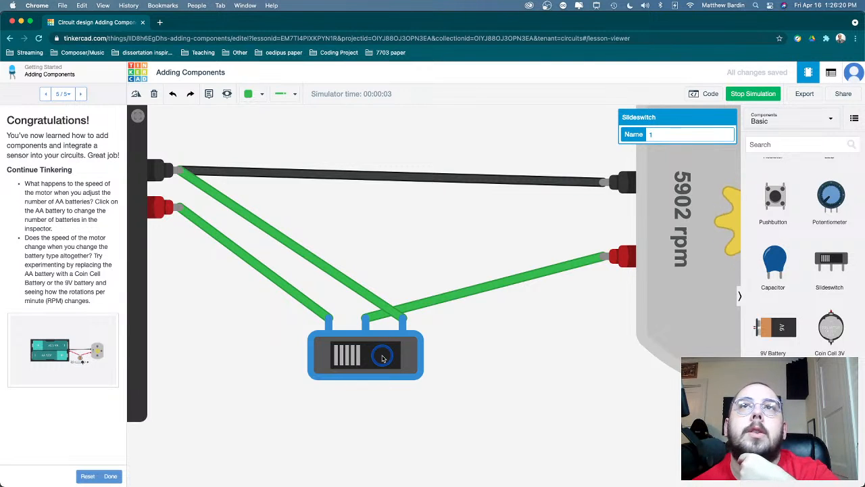
{"action": "left_click", "coordinate": [382, 359]}
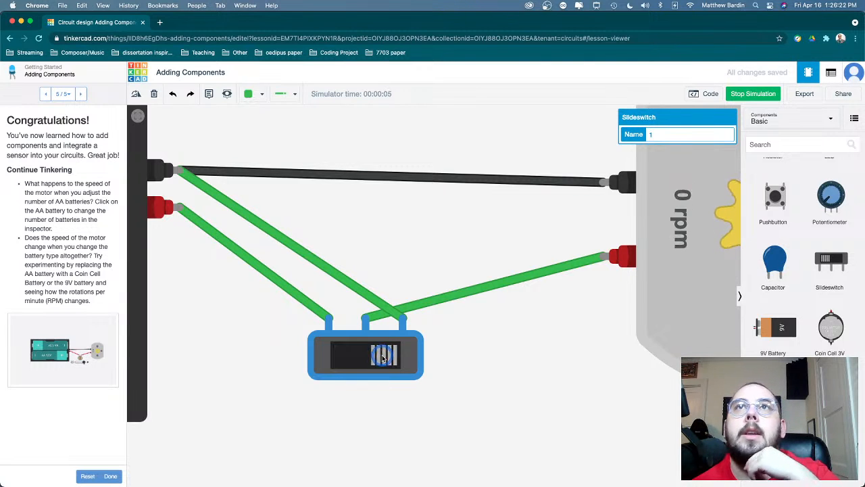
{"action": "left_click", "coordinate": [383, 358]}
{"action": "left_click", "coordinate": [383, 358]}
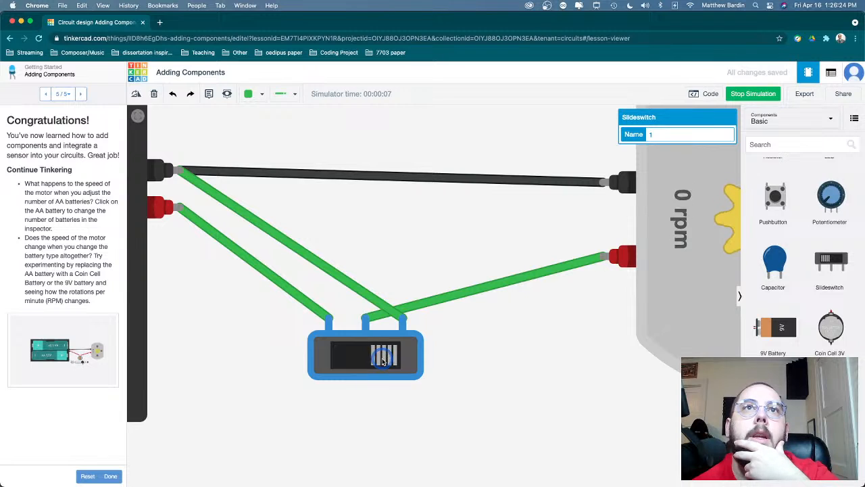
{"action": "left_click", "coordinate": [382, 360]}
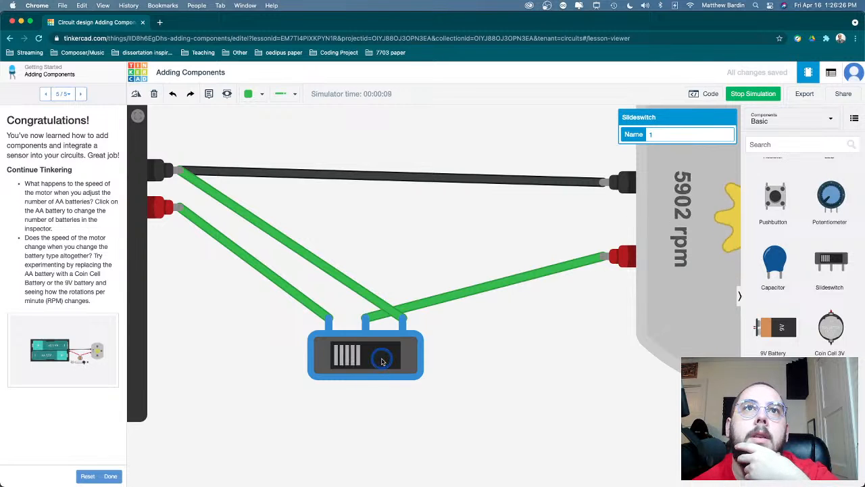
{"action": "left_click", "coordinate": [382, 359]}
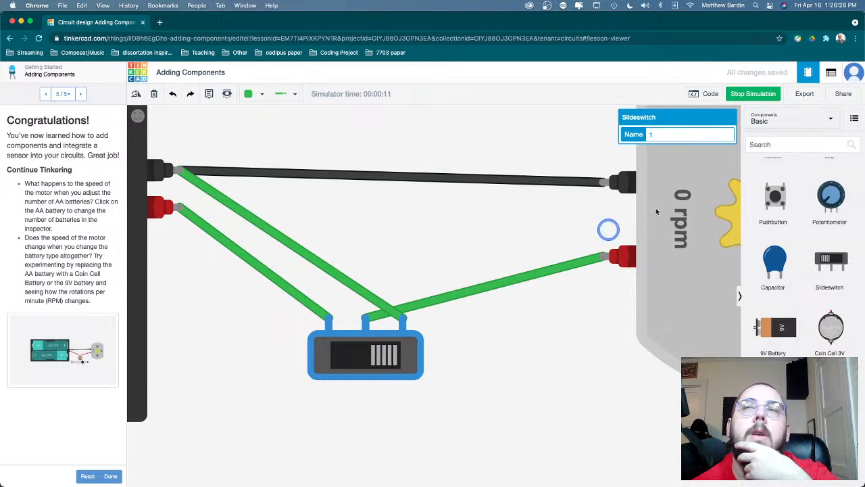
{"action": "scroll", "coordinate": [488, 342], "scroll_direction": "down", "scroll_amount": 5}
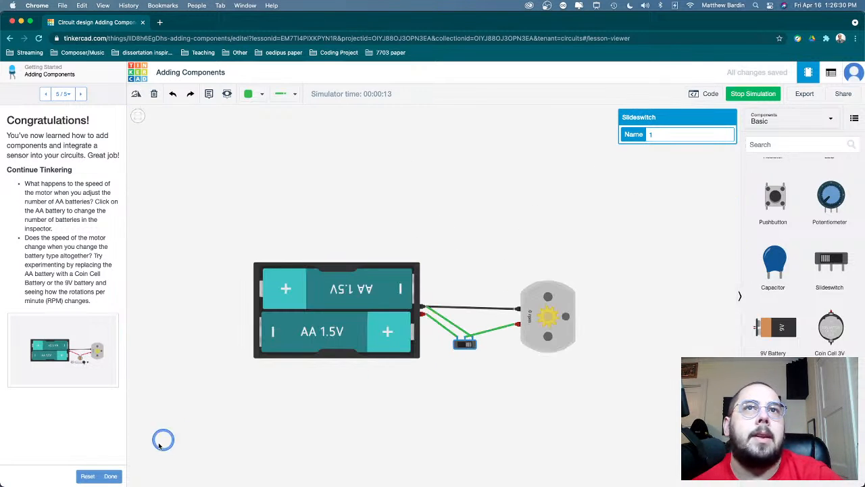
- Finish the Adding Components lesson and create a new circuit from the Circuits section of the dashboard
{"action": "left_click", "coordinate": [111, 474]}
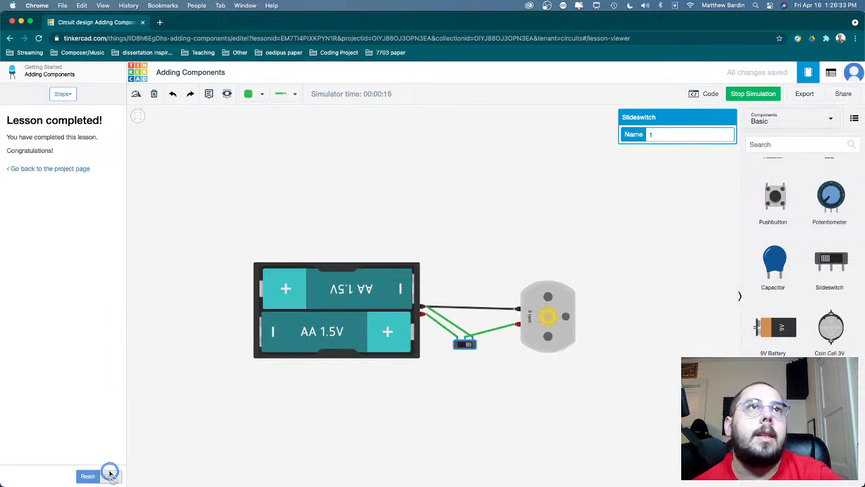
{"action": "left_click", "coordinate": [58, 169]}
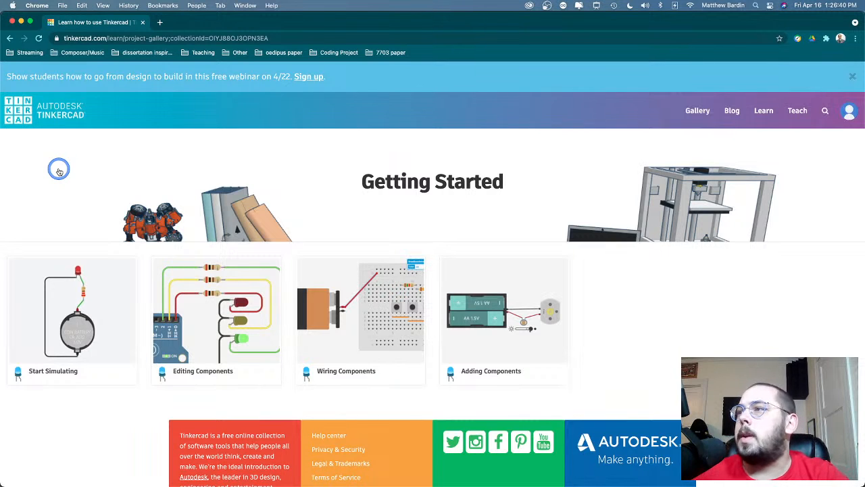
{"action": "left_click", "coordinate": [68, 113]}
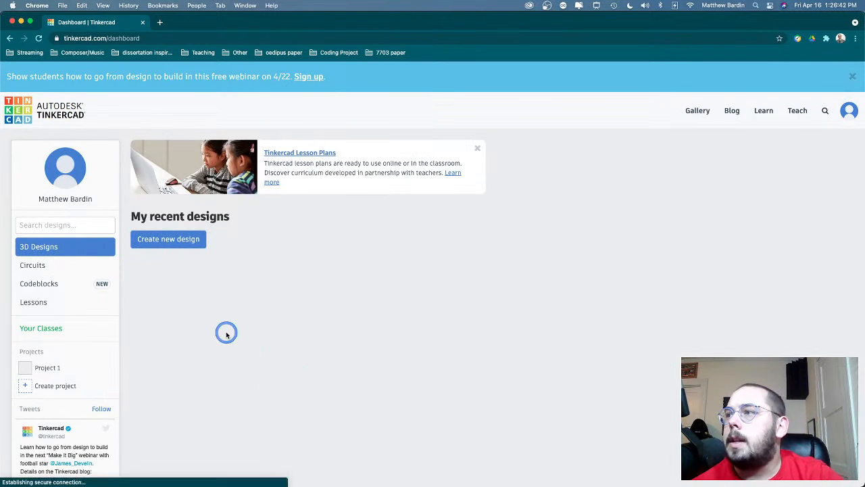
{"action": "left_click", "coordinate": [41, 265]}
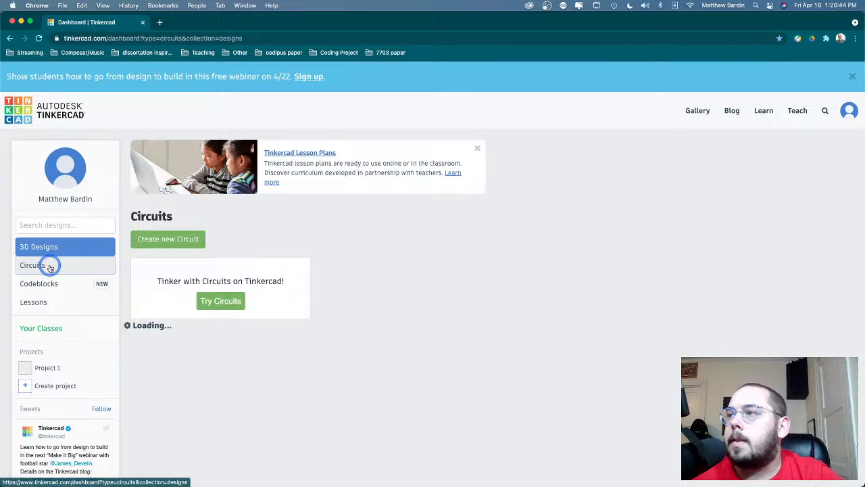
{"action": "left_click", "coordinate": [166, 240]}
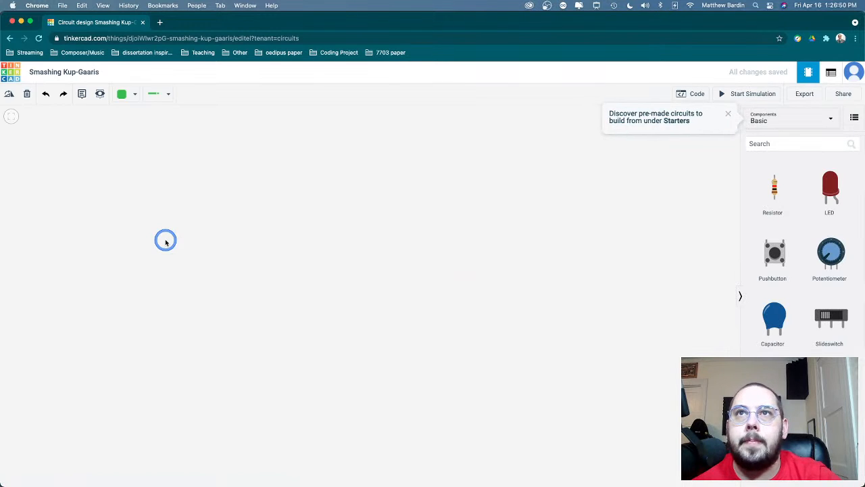
- Show the Arduino starters and place the Breadboard starter in the empty workspace
{"action": "left_click", "coordinate": [792, 117]}
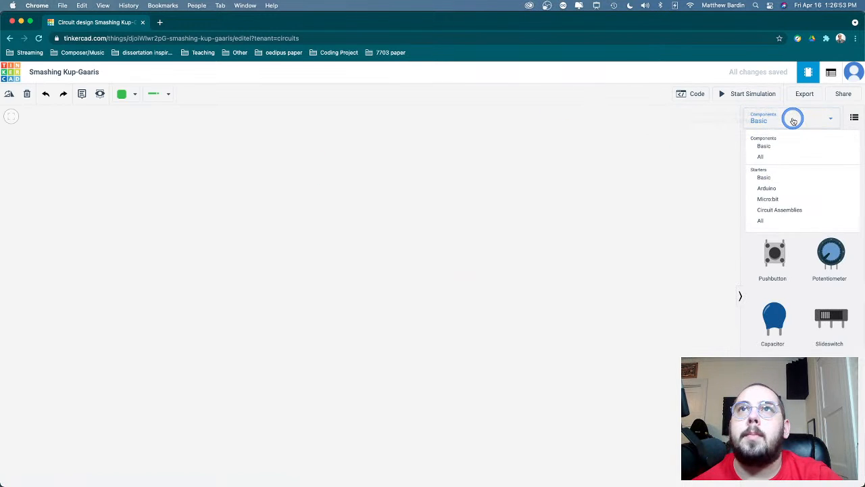
{"action": "left_click", "coordinate": [782, 188]}
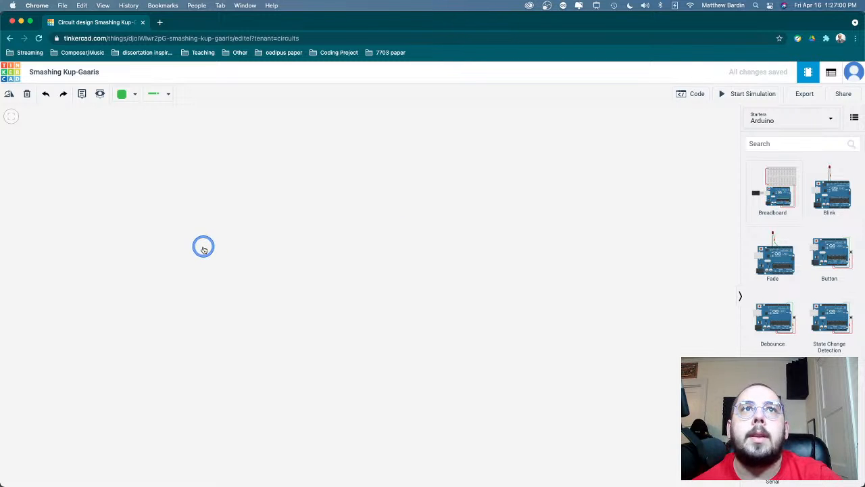
{"action": "left_click", "coordinate": [771, 205]}
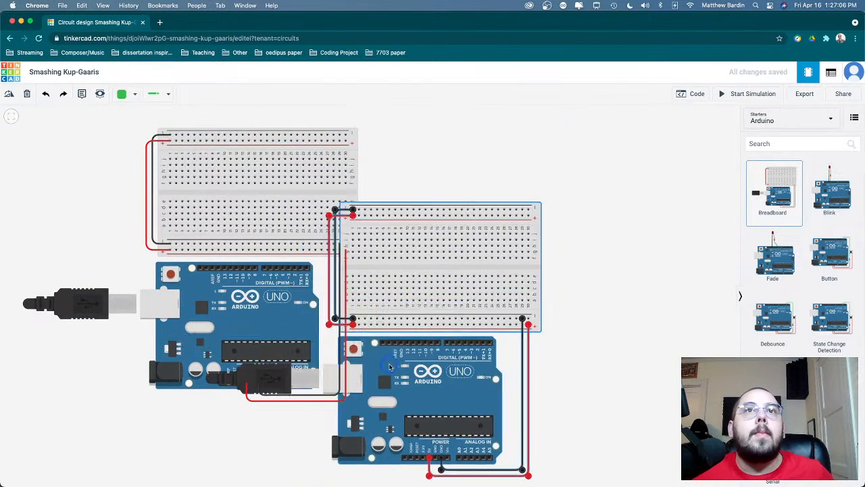
- Delete the duplicate Breadboard starter that overlaps the first one, accepting the loss of its code
{"action": "left_click", "coordinate": [404, 409]}
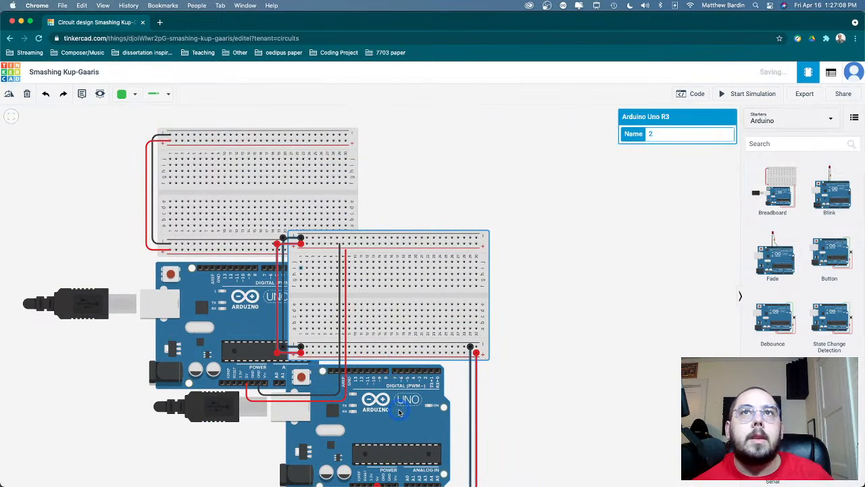
{"action": "left_click", "coordinate": [24, 97]}
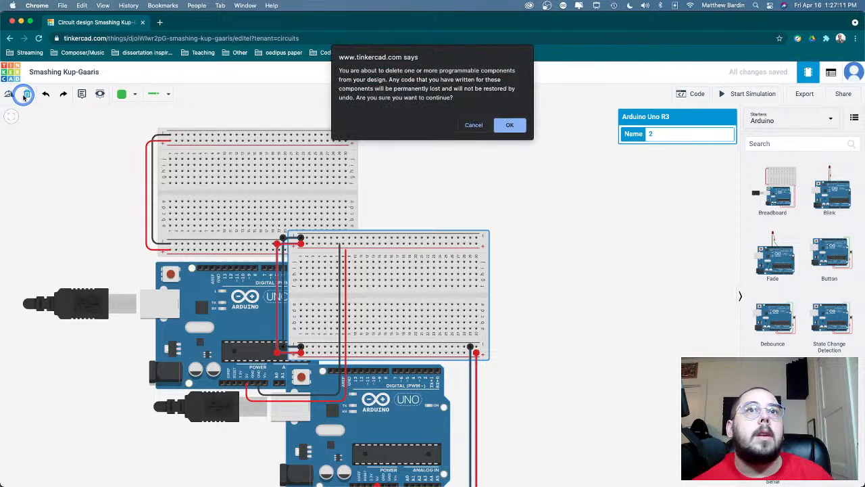
{"action": "left_click", "coordinate": [509, 135]}
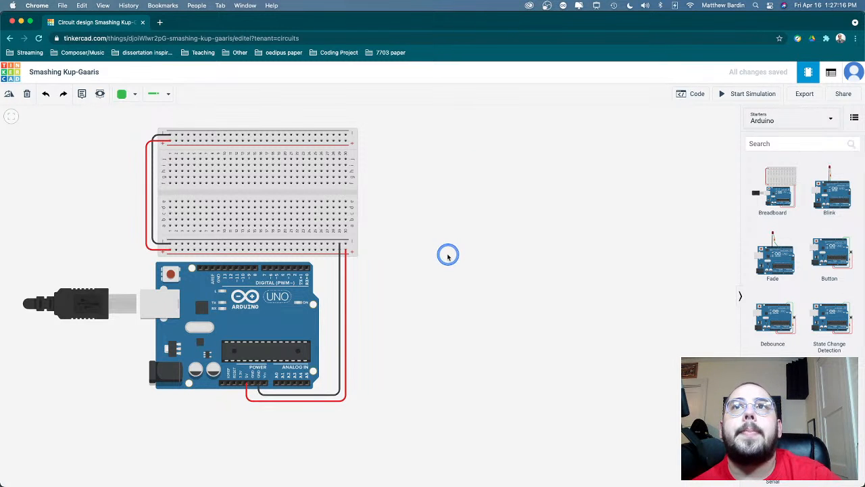
- Browse the remaining Arduino starters and the Basic starters, and switch the library to all components
{"action": "scroll", "coordinate": [810, 263], "scroll_direction": "down", "scroll_amount": 15}
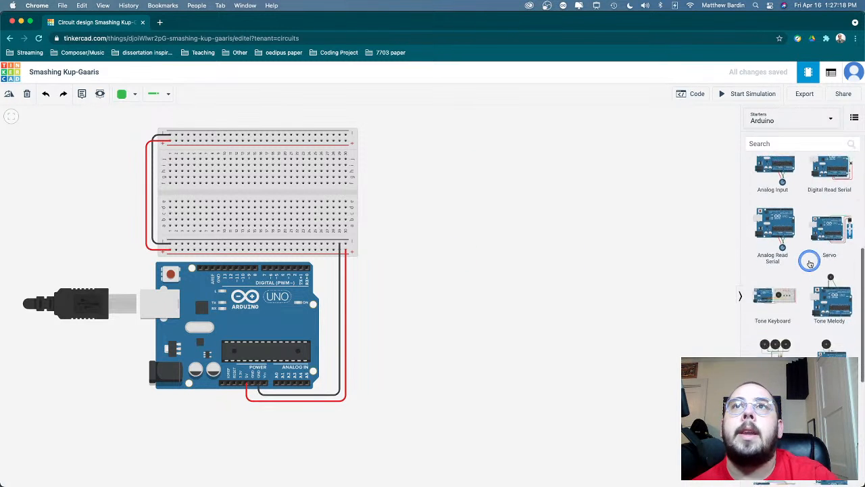
{"action": "scroll", "coordinate": [810, 263], "scroll_direction": "down", "scroll_amount": 1}
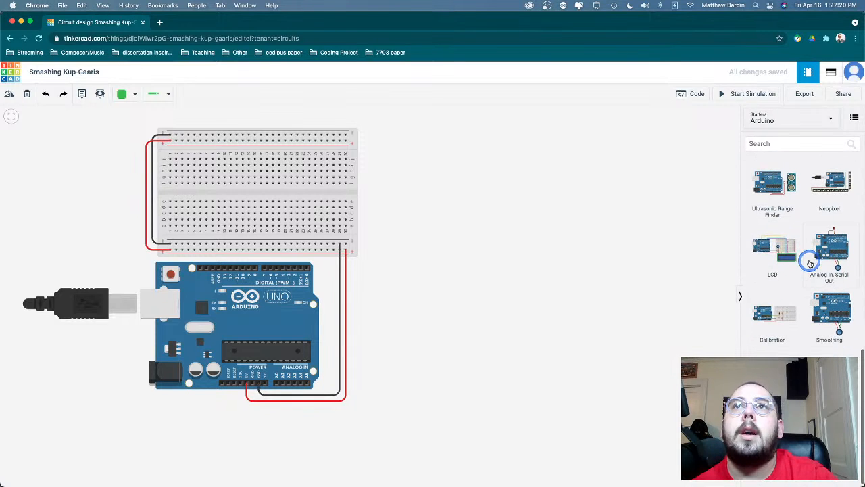
{"action": "left_click", "coordinate": [767, 120]}
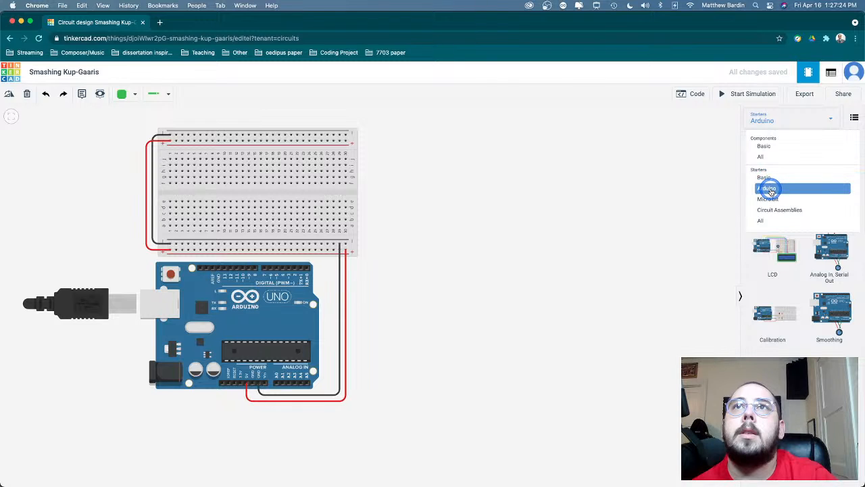
{"action": "left_click", "coordinate": [764, 177]}
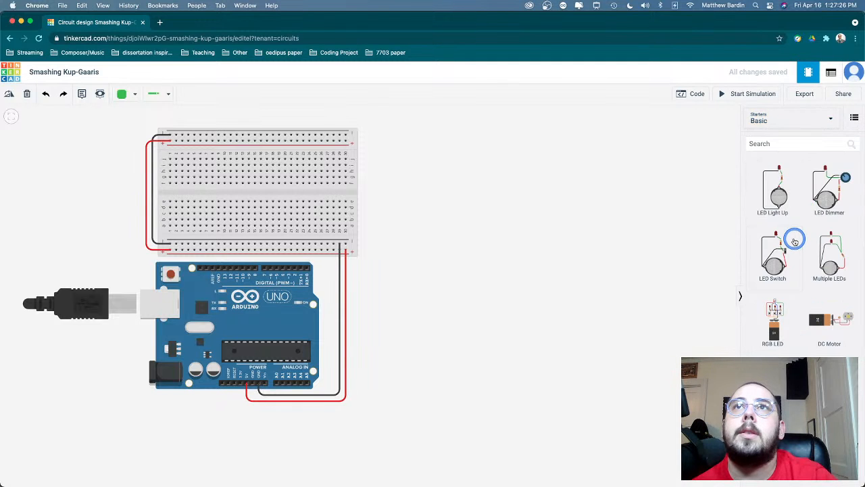
{"action": "left_click", "coordinate": [776, 125]}
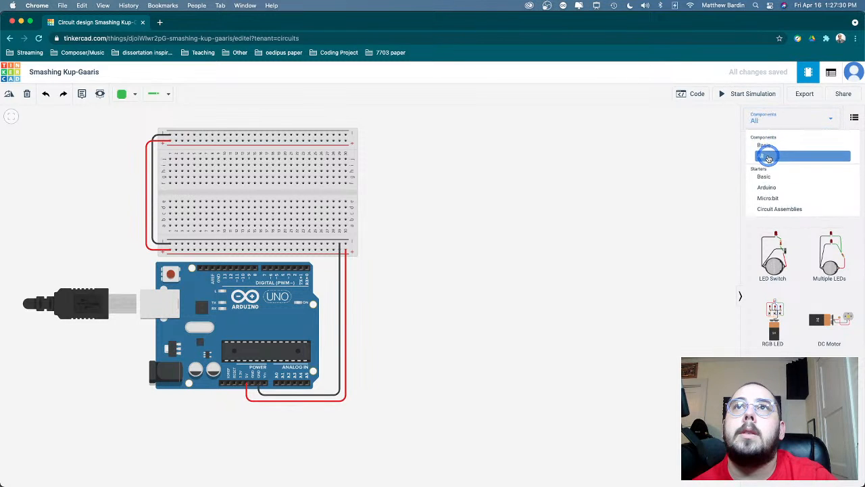
{"action": "left_click", "coordinate": [767, 155]}
- Search the components for "bre" to review the available breadboards, and clear the search
{"action": "left_click", "coordinate": [776, 142]}
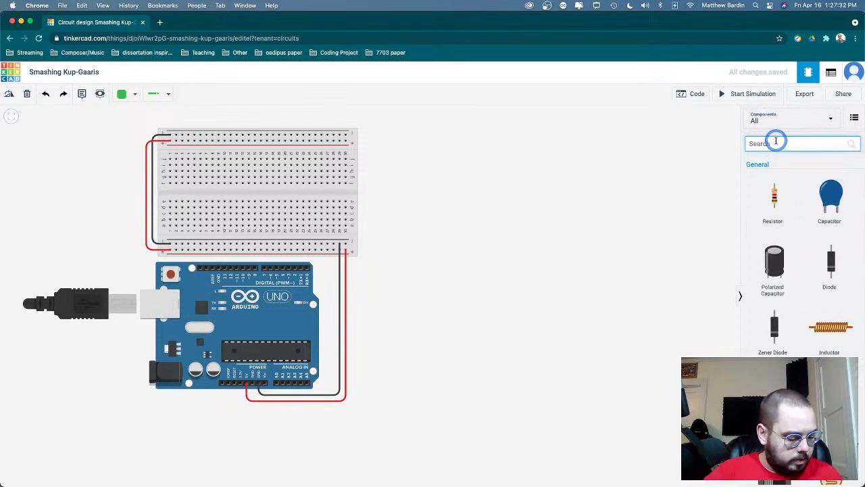
{"action": "type", "text": "bre"}
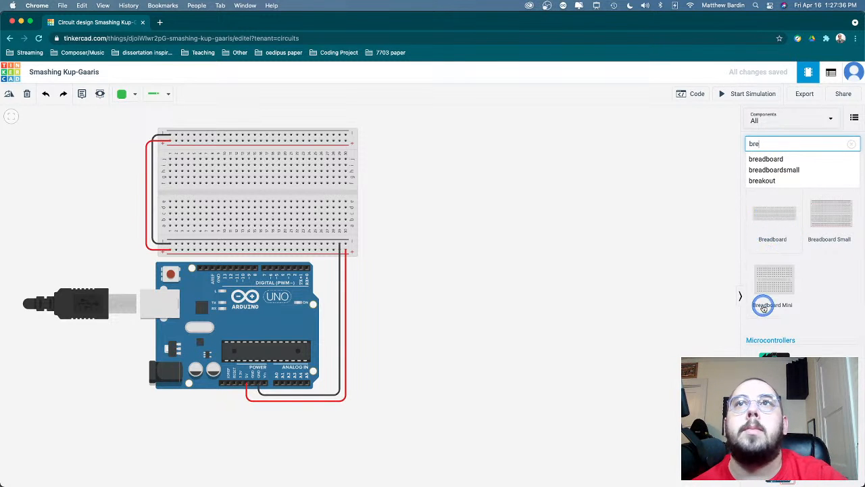
{"action": "scroll", "coordinate": [764, 304], "scroll_direction": "down", "scroll_amount": 4}
{"action": "scroll", "coordinate": [759, 300], "scroll_direction": "up", "scroll_amount": 4}
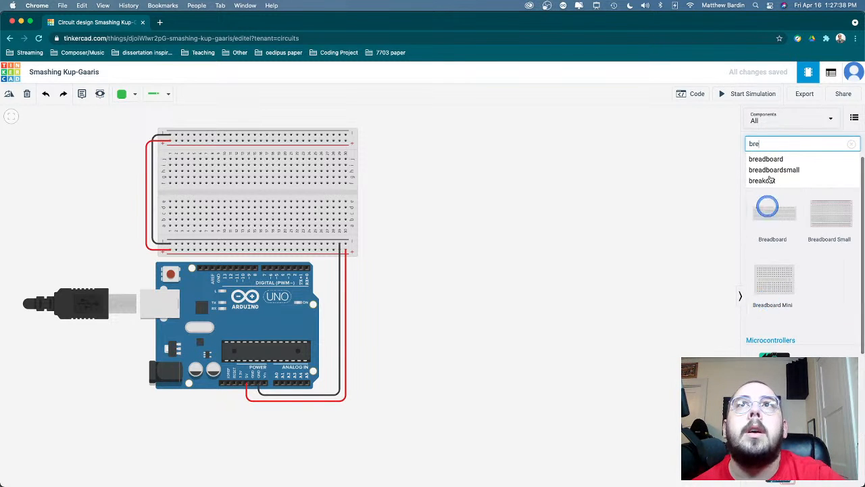
{"action": "left_click", "coordinate": [558, 221]}
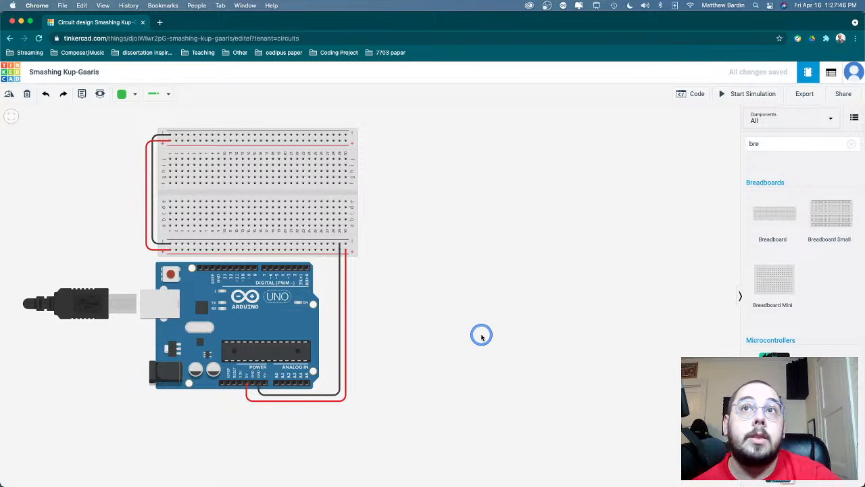
{"action": "left_click", "coordinate": [851, 143]}
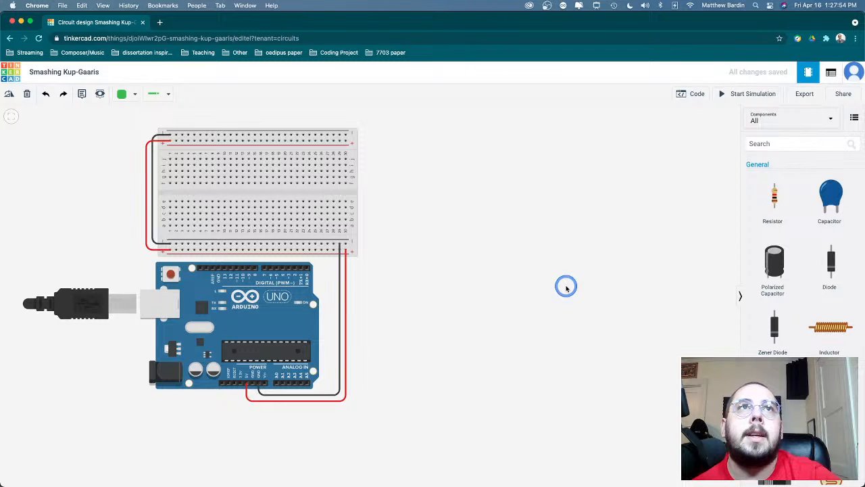
{"action": "key", "text": "ctrl+Left"}
{"action": "key", "text": "ctrl+Right"}
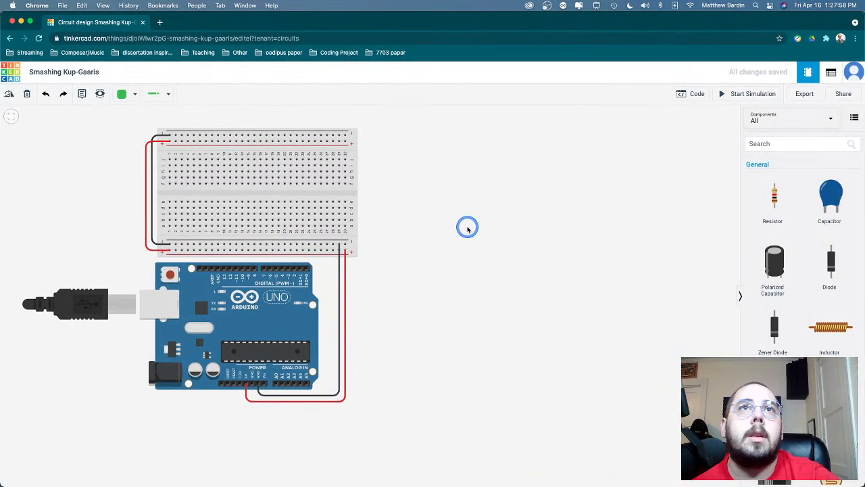
- Place an LED from the Output components on the breadboard, with its legs in row d at columns 18 and 19
{"action": "scroll", "coordinate": [467, 229], "scroll_direction": "up", "scroll_amount": 5}
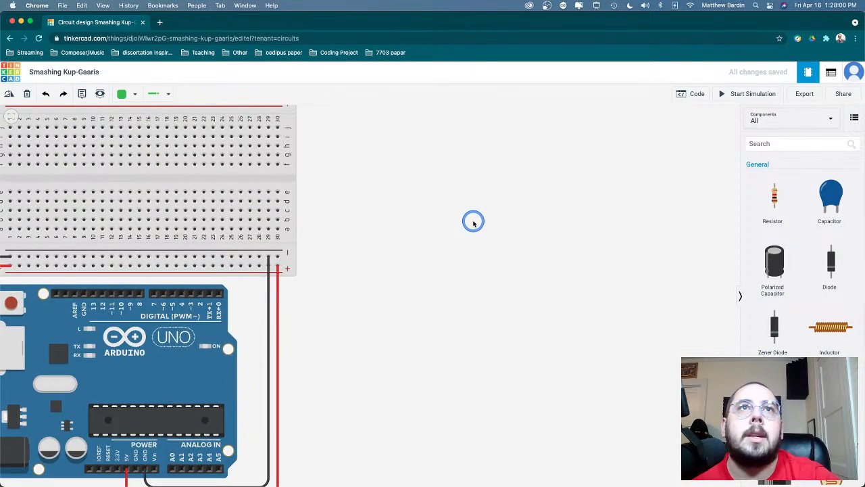
{"action": "scroll", "coordinate": [476, 222], "scroll_direction": "down", "scroll_amount": 5}
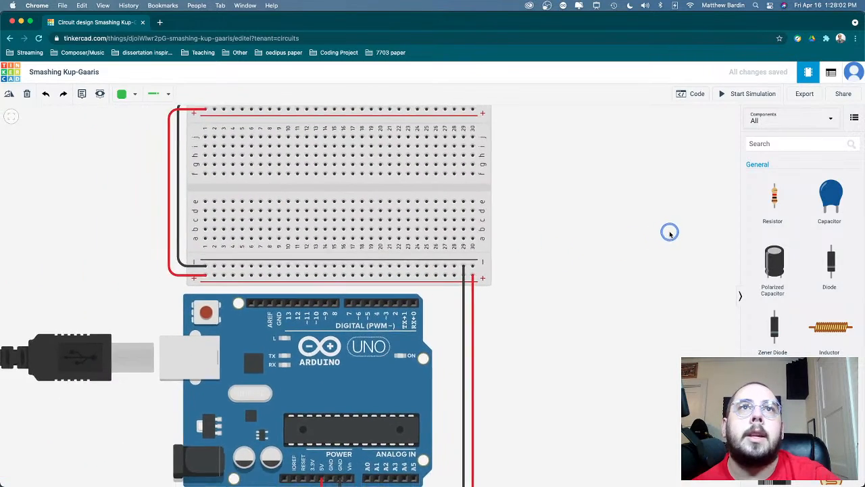
{"action": "left_click_drag", "start_coordinate": [614, 226], "coordinate": [618, 288]}
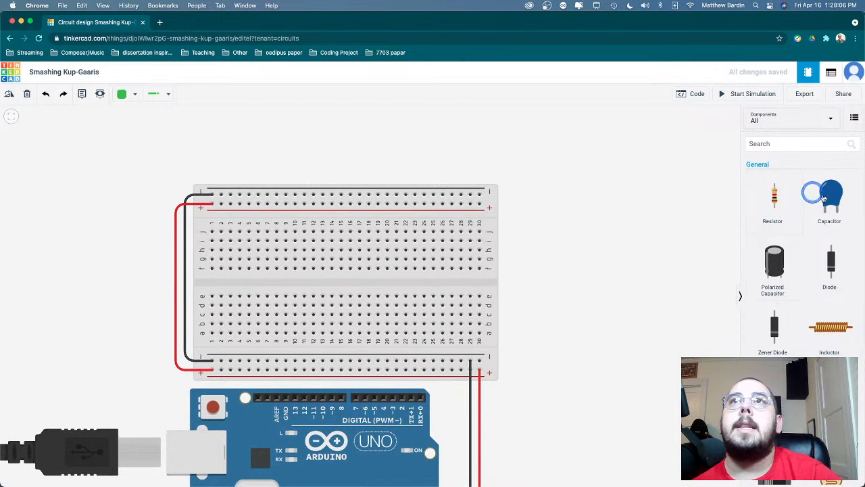
{"action": "scroll", "coordinate": [805, 269], "scroll_direction": "down", "scroll_amount": 10}
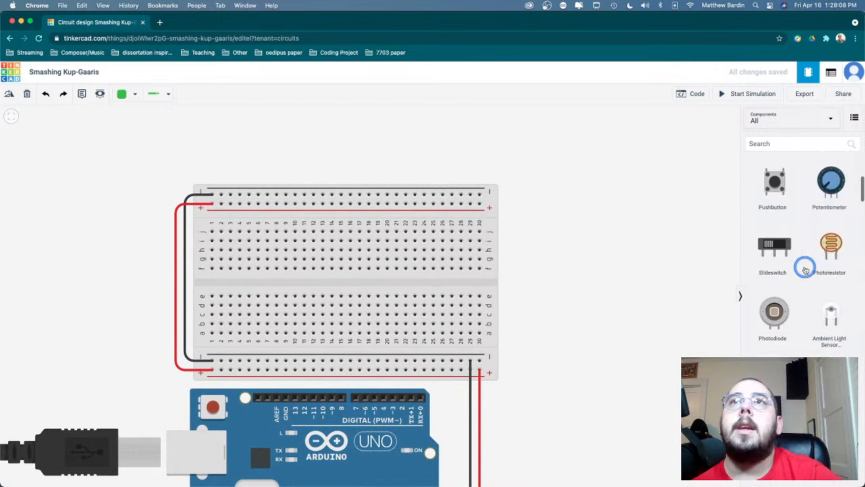
{"action": "scroll", "coordinate": [805, 269], "scroll_direction": "down", "scroll_amount": 10}
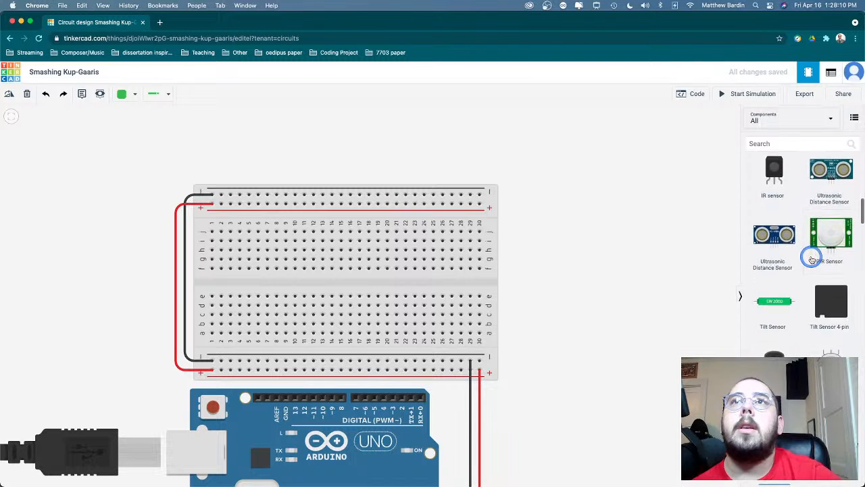
{"action": "scroll", "coordinate": [811, 259], "scroll_direction": "down", "scroll_amount": 2}
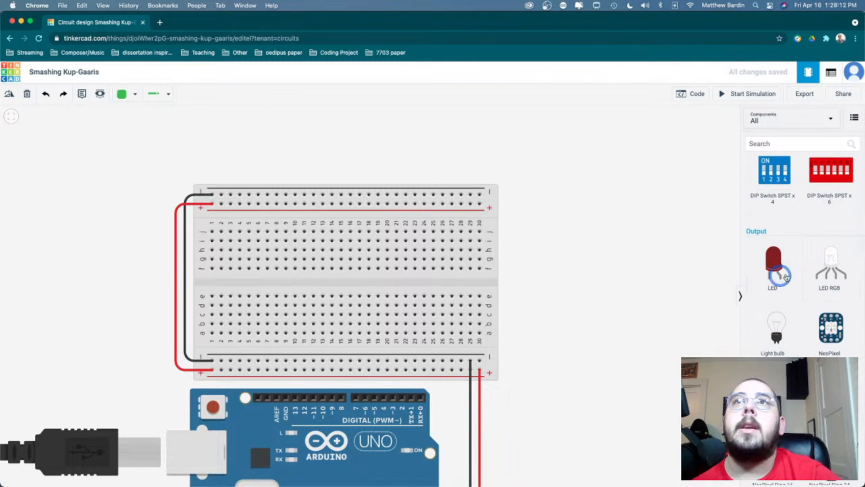
{"action": "left_click_drag", "start_coordinate": [788, 273], "coordinate": [377, 312]}
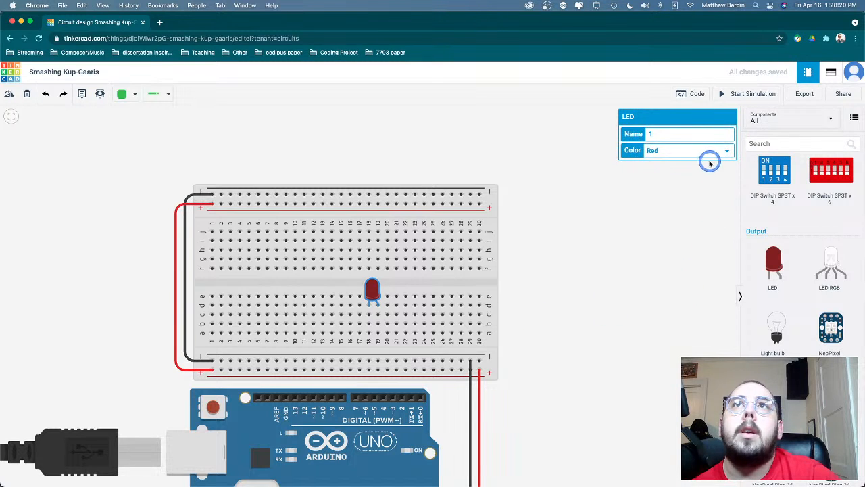
- Set the LED's color to Orange
{"action": "left_click", "coordinate": [706, 151]}
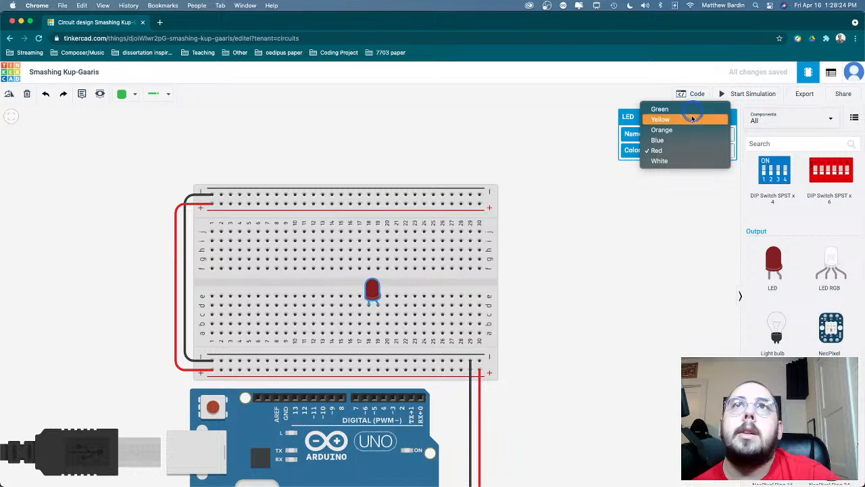
{"action": "left_click", "coordinate": [688, 130]}
{"action": "left_click", "coordinate": [625, 254]}
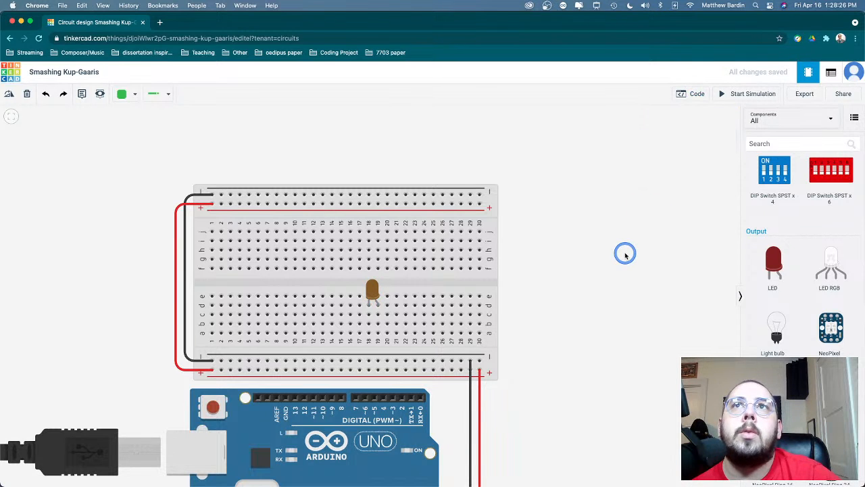
- Place a resistor on the breadboard below the LED and rotate it horizontal, spanning columns 19 to 23 in row b
{"action": "scroll", "coordinate": [796, 260], "scroll_direction": "up", "scroll_amount": 1}
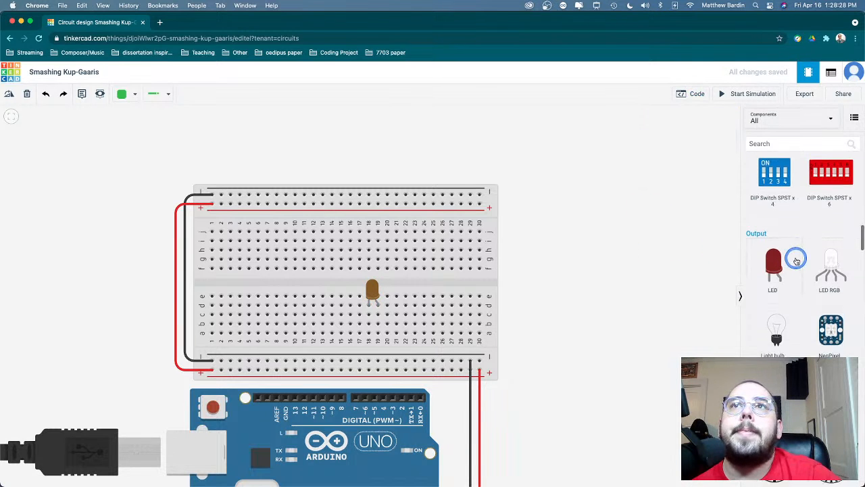
{"action": "scroll", "coordinate": [796, 260], "scroll_direction": "up", "scroll_amount": 5}
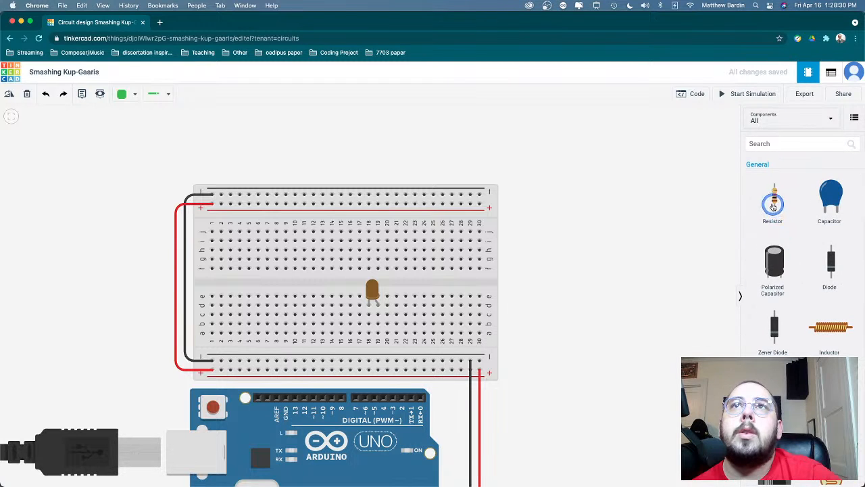
{"action": "left_click_drag", "start_coordinate": [754, 205], "coordinate": [399, 327]}
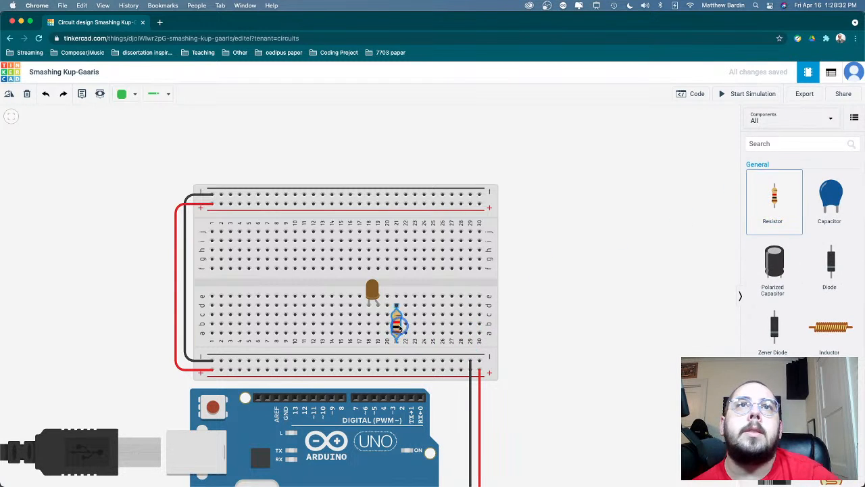
{"action": "left_click", "coordinate": [397, 328]}
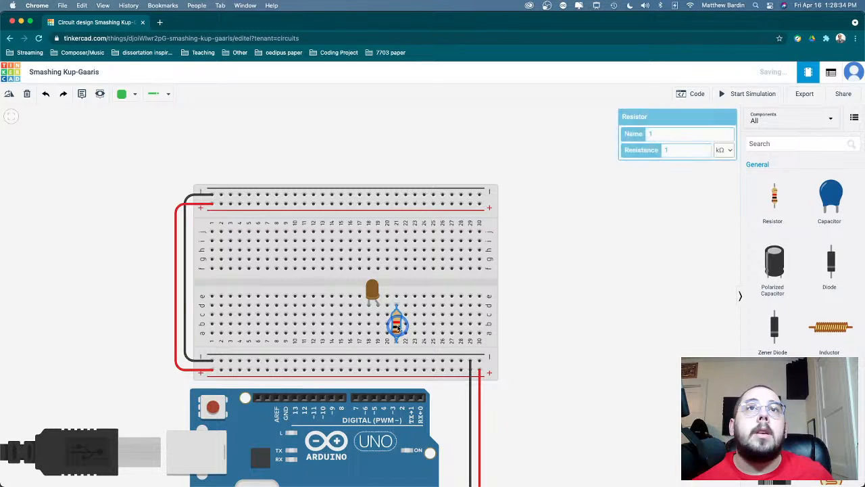
{"action": "key", "text": "r"}
{"action": "key", "text": "r"}
{"action": "key", "text": "r"}
{"action": "key", "text": "r"}
{"action": "key", "text": "r"}
{"action": "key", "text": "r"}
{"action": "key", "text": "r"}
{"action": "key", "text": "r"}
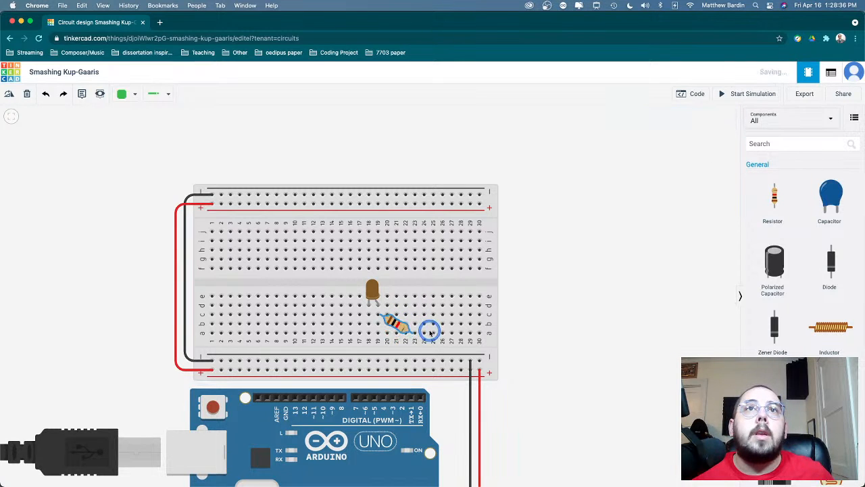
{"action": "key", "text": "r"}
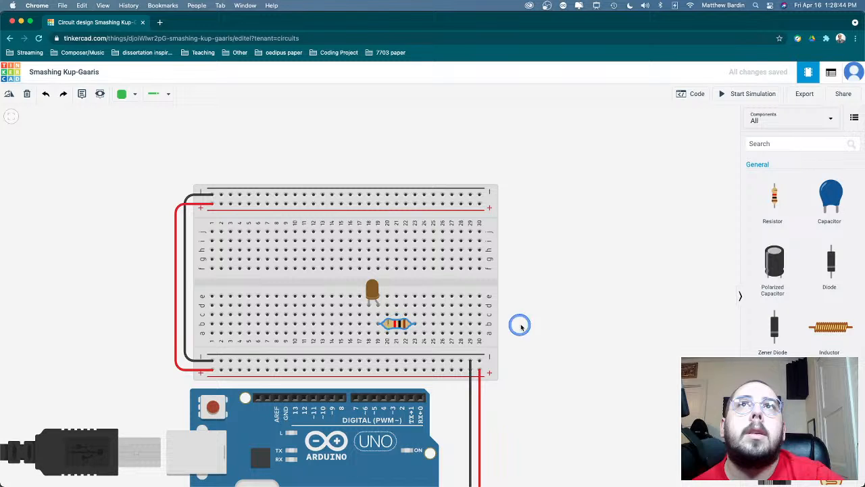
- Set the resistor's resistance to 220 Ω
{"action": "left_click", "coordinate": [400, 329]}
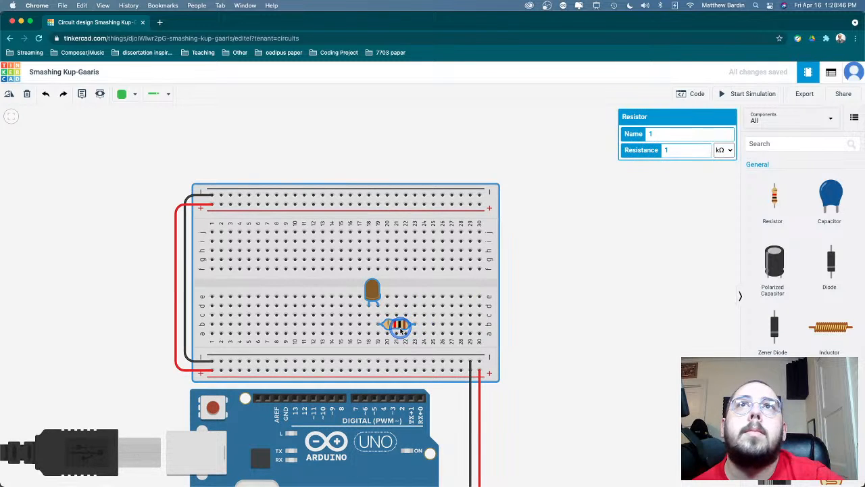
{"action": "left_click", "coordinate": [743, 153]}
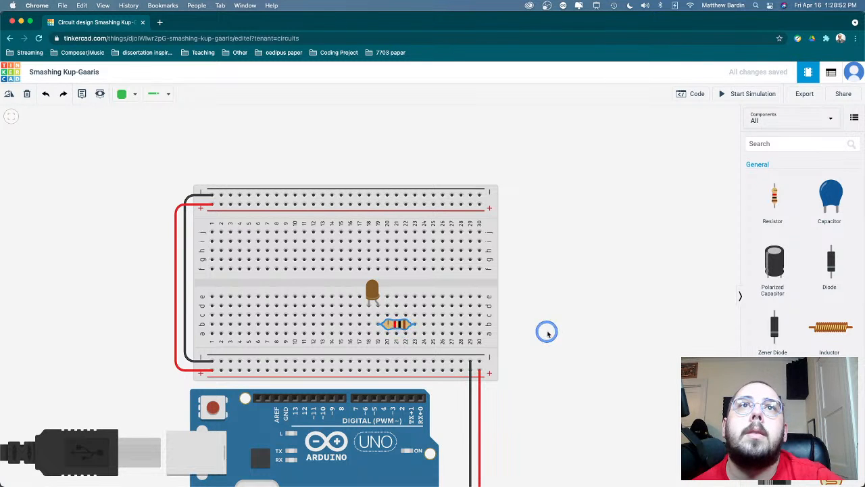
{"action": "left_click", "coordinate": [390, 325]}
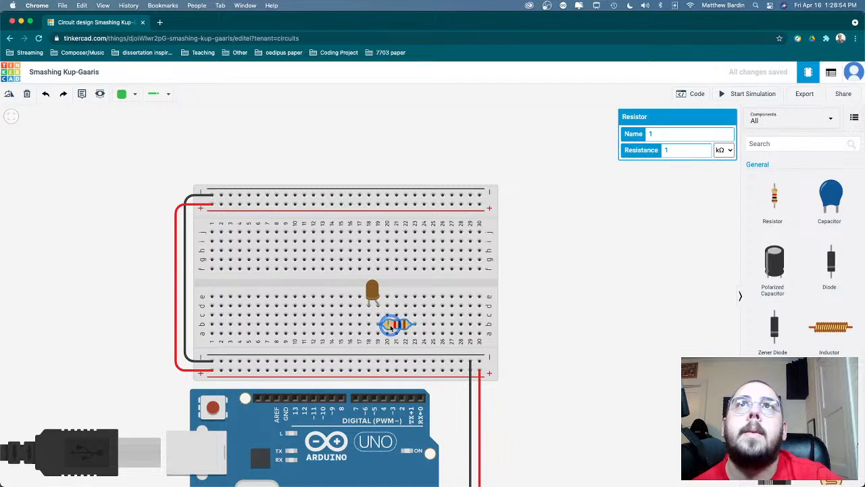
{"action": "left_click", "coordinate": [685, 151]}
{"action": "type", "text": "220"}
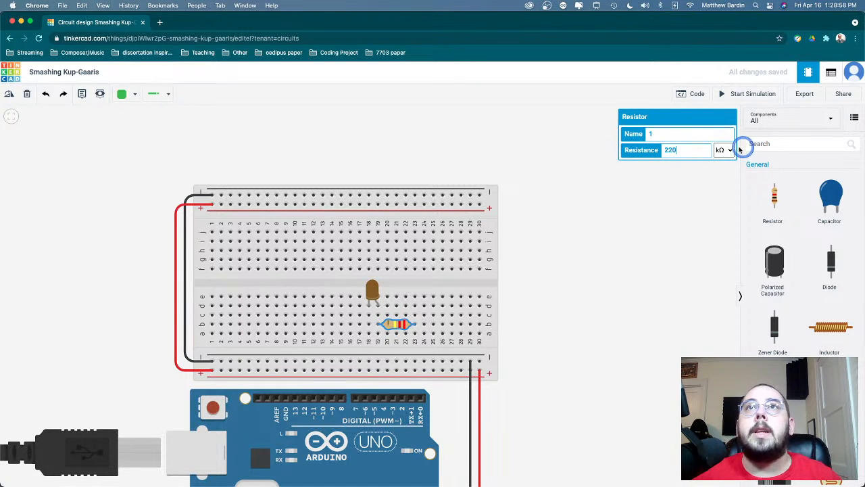
{"action": "left_click", "coordinate": [723, 150]}
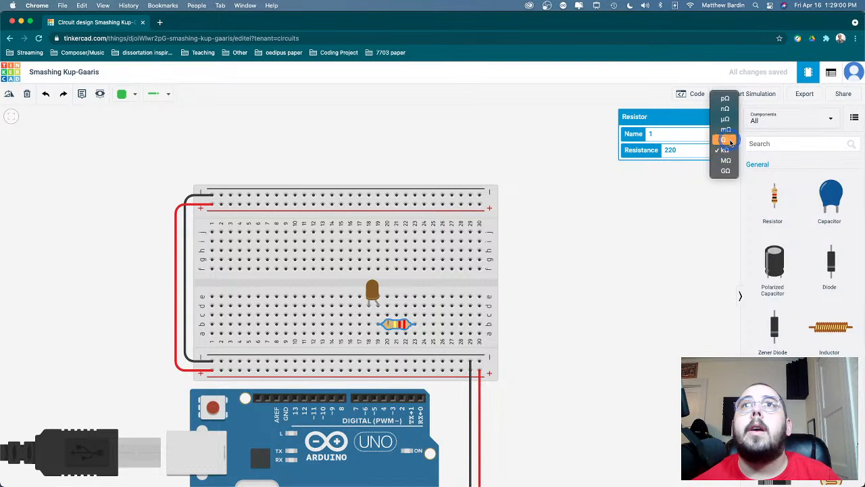
{"action": "left_click", "coordinate": [725, 140]}
{"action": "left_click", "coordinate": [581, 315]}
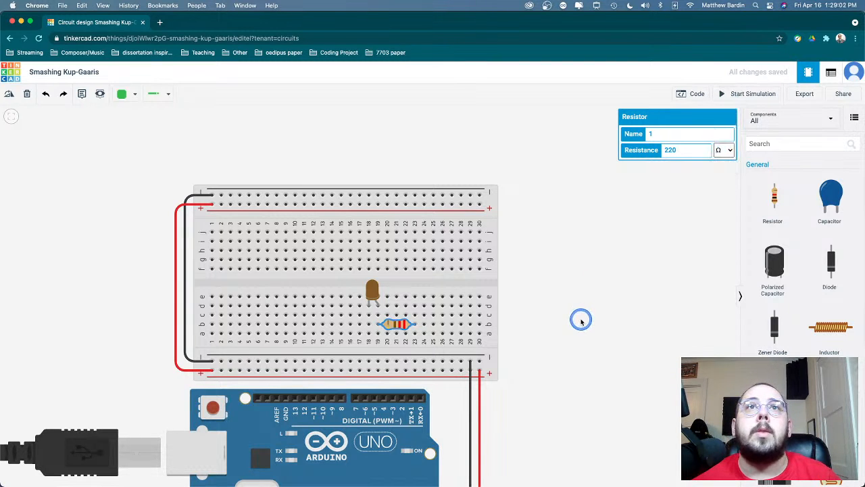
- Rotate the 220 Ω resistor 180° in place so its color bands face the opposite direction
{"action": "left_click", "coordinate": [425, 340]}
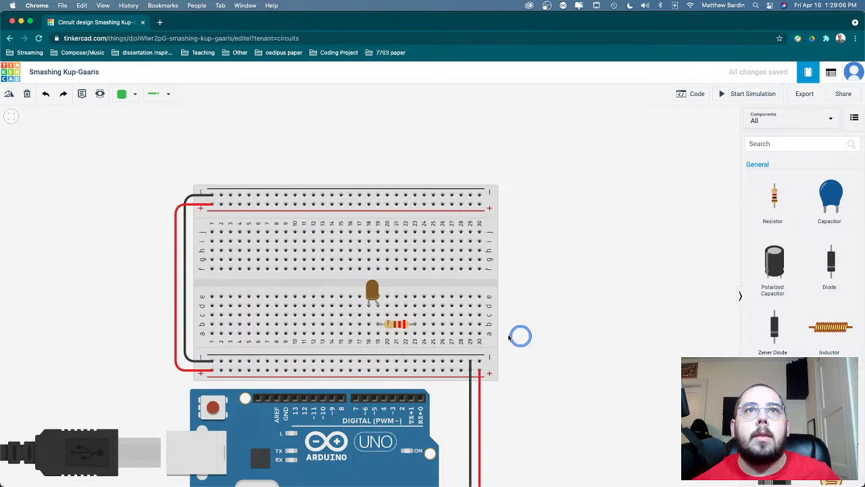
{"action": "left_click", "coordinate": [402, 326]}
{"action": "key", "text": "r"}
{"action": "key", "text": "r"}
{"action": "key", "text": "r"}
{"action": "key", "text": "r"}
{"action": "key", "text": "r"}
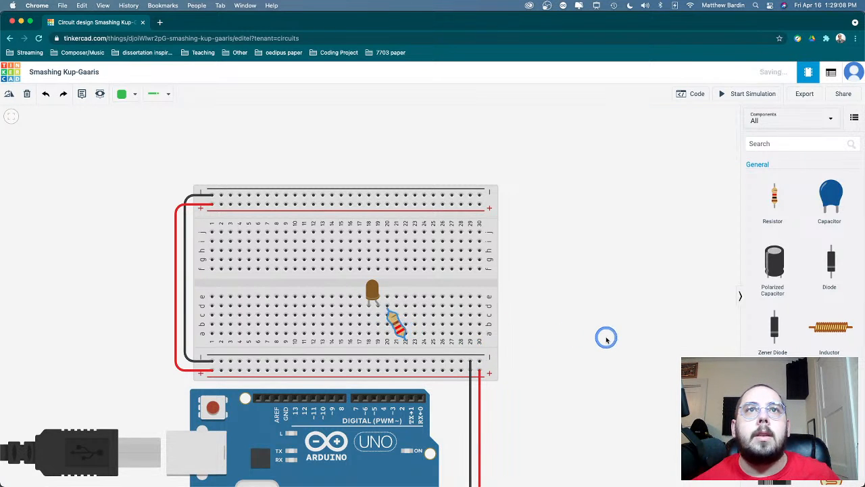
{"action": "key", "text": "r"}
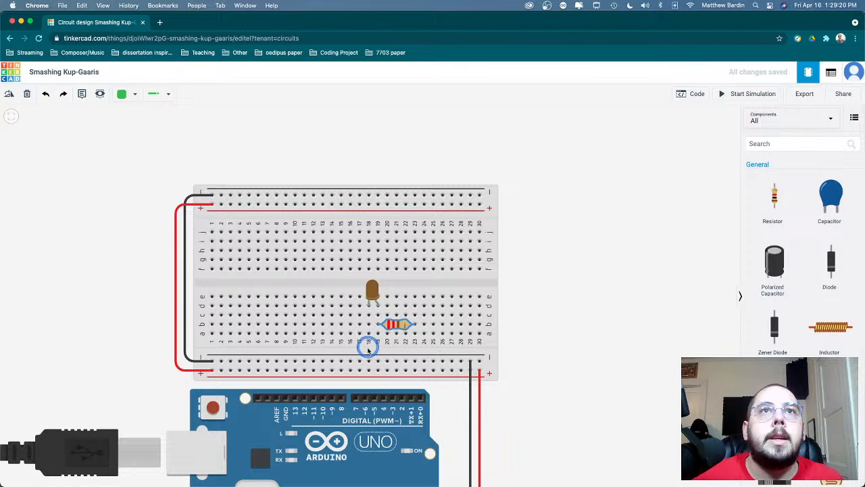
- Wire row a of column 18 to the lower negative rail and row a of column 23 to the lower positive rail
{"action": "left_click", "coordinate": [368, 333]}
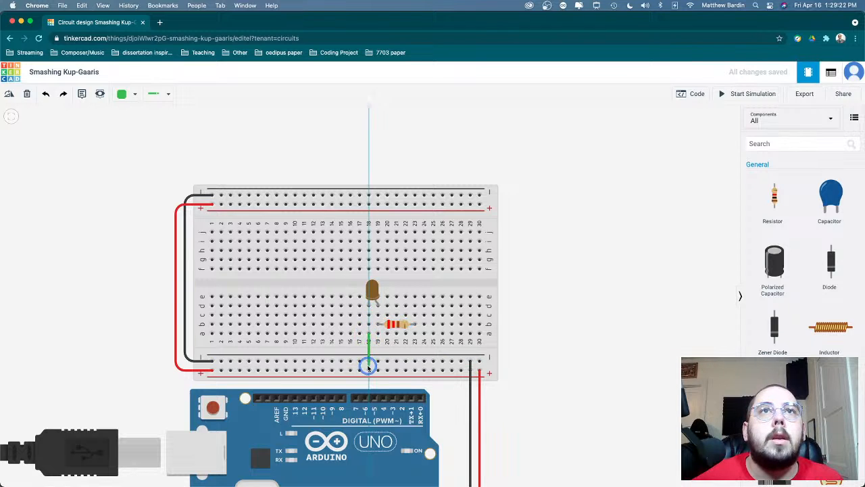
{"action": "left_click", "coordinate": [368, 361]}
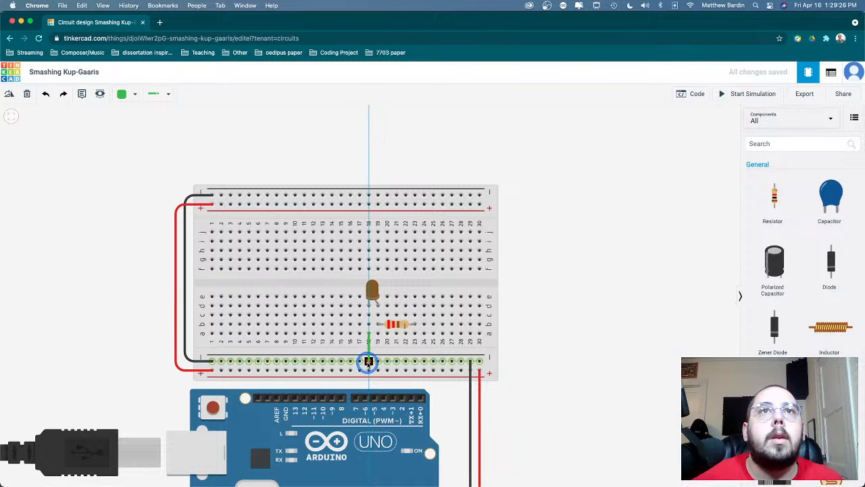
{"action": "left_click", "coordinate": [369, 361]}
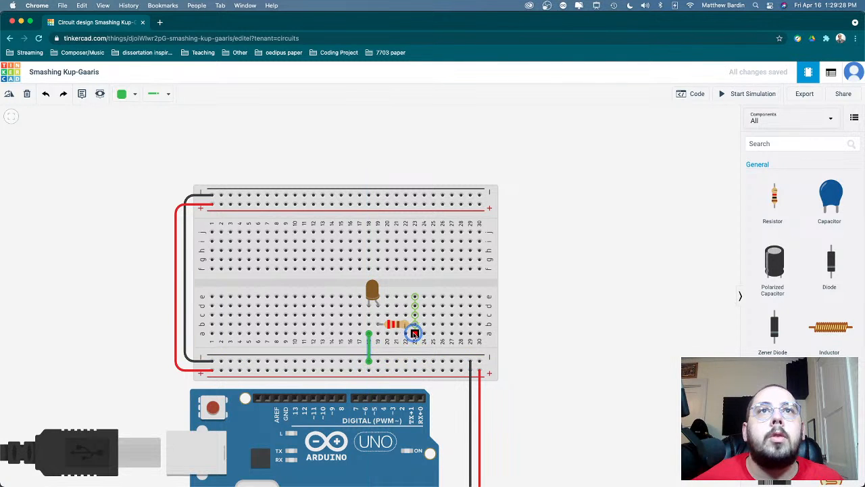
{"action": "left_click", "coordinate": [414, 333]}
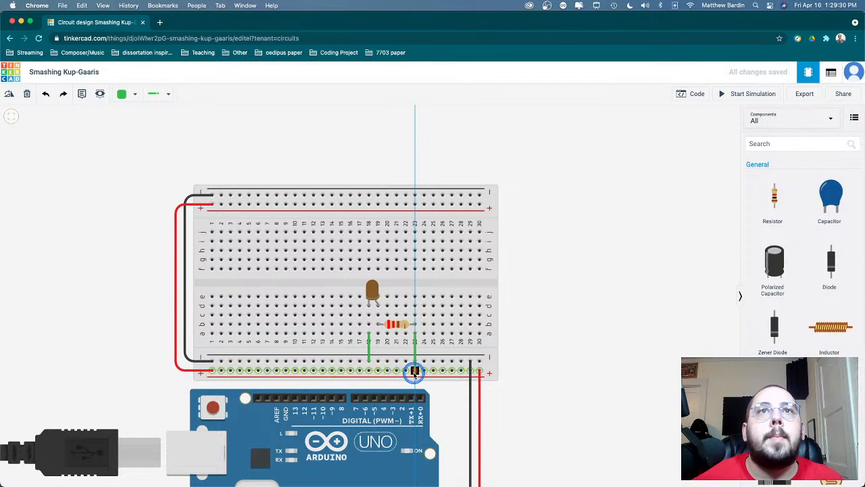
{"action": "left_click", "coordinate": [414, 371]}
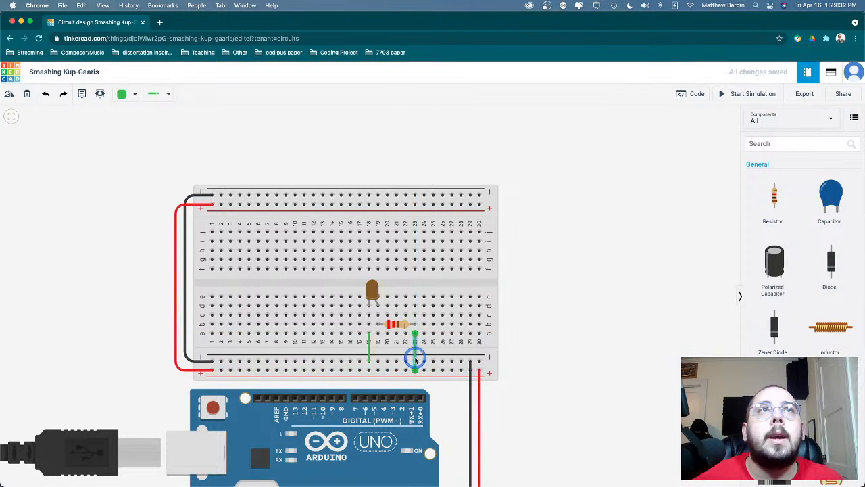
- Color the column 23 wire to the positive rail Red and the column 18 wire to the negative rail Black
{"action": "left_click", "coordinate": [122, 94]}
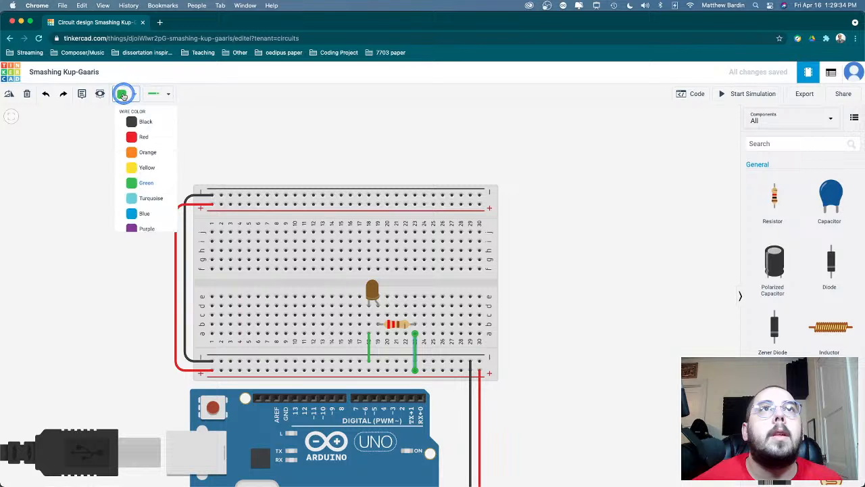
{"action": "left_click", "coordinate": [140, 137]}
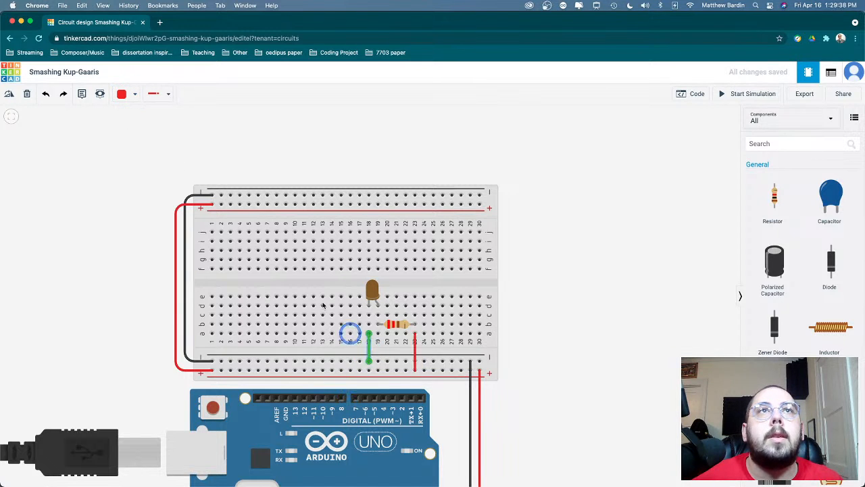
{"action": "left_click", "coordinate": [133, 94]}
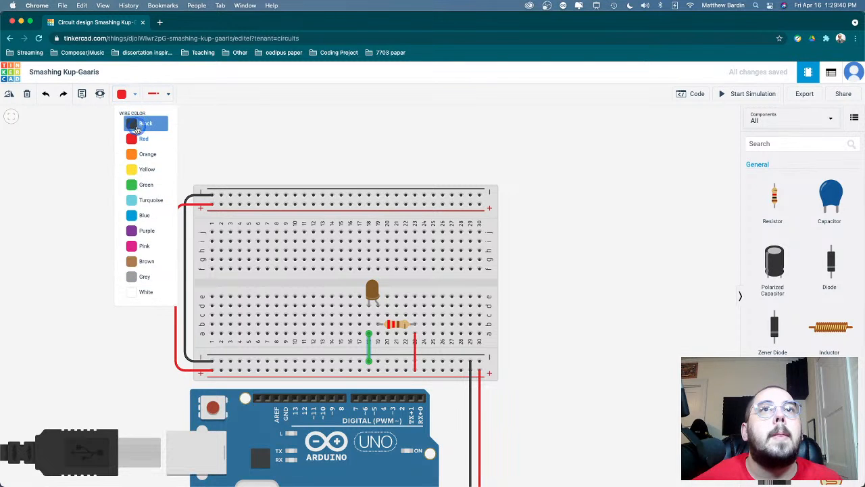
{"action": "left_click", "coordinate": [137, 124]}
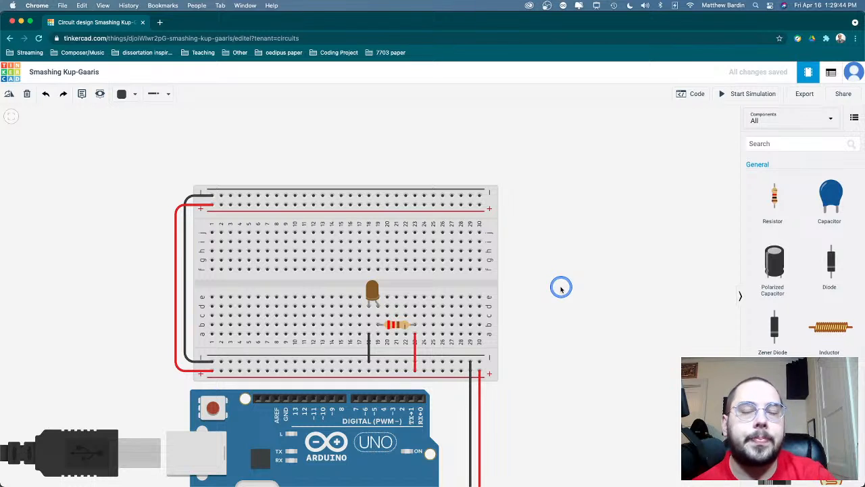
- Bring the whole circuit into view and run its simulation twice, stopping it after each run
{"action": "scroll", "coordinate": [507, 426], "scroll_direction": "down", "scroll_amount": 4}
{"action": "scroll", "coordinate": [510, 430], "scroll_direction": "up", "scroll_amount": 2}
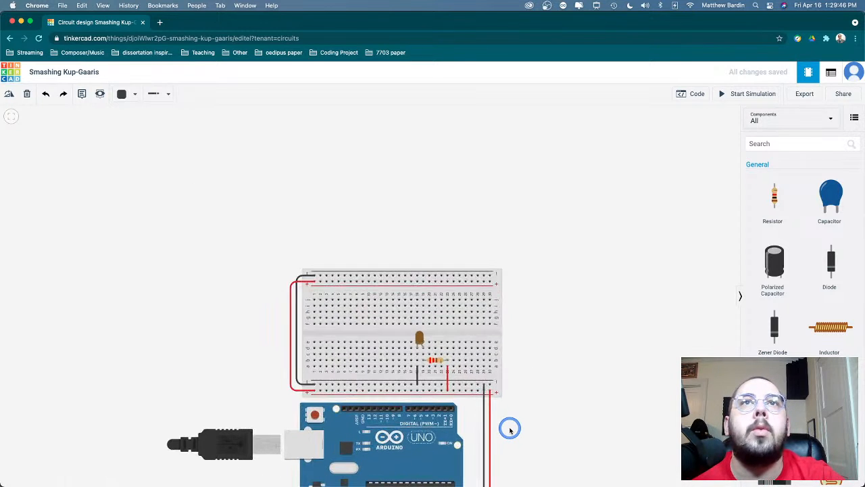
{"action": "left_click_drag", "start_coordinate": [560, 456], "coordinate": [561, 377]}
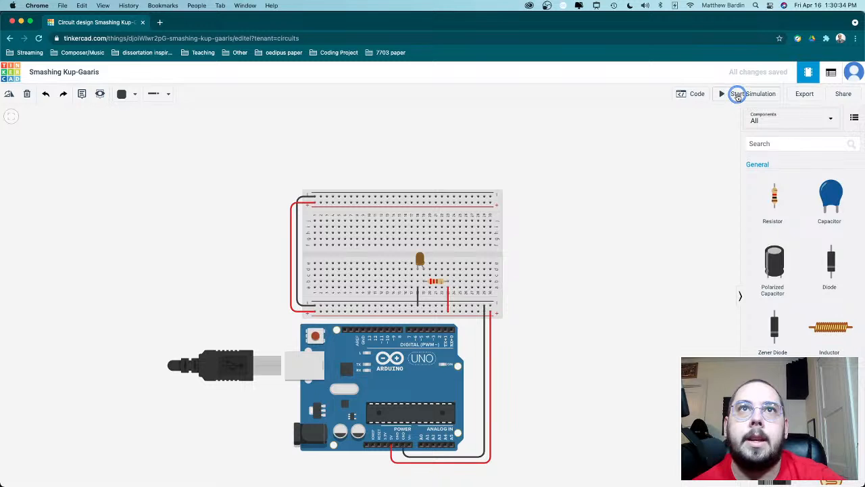
{"action": "left_click", "coordinate": [738, 95]}
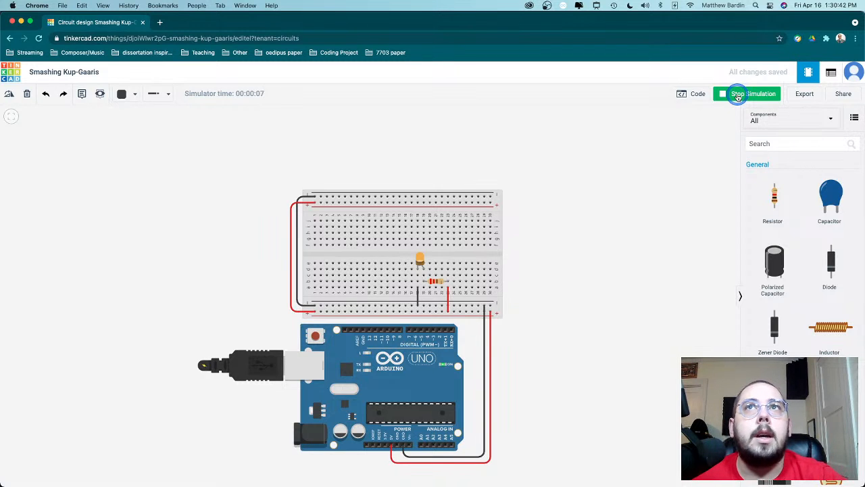
{"action": "left_click", "coordinate": [738, 95]}
{"action": "left_click", "coordinate": [738, 95]}
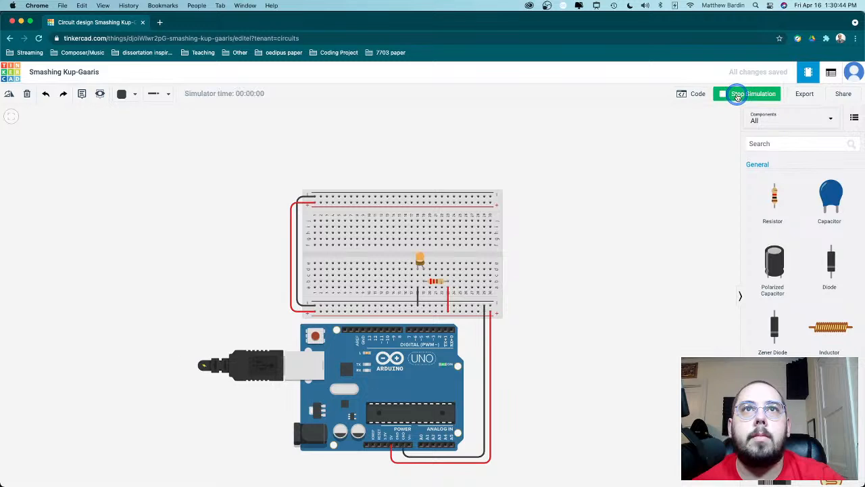
{"action": "left_click", "coordinate": [737, 95]}
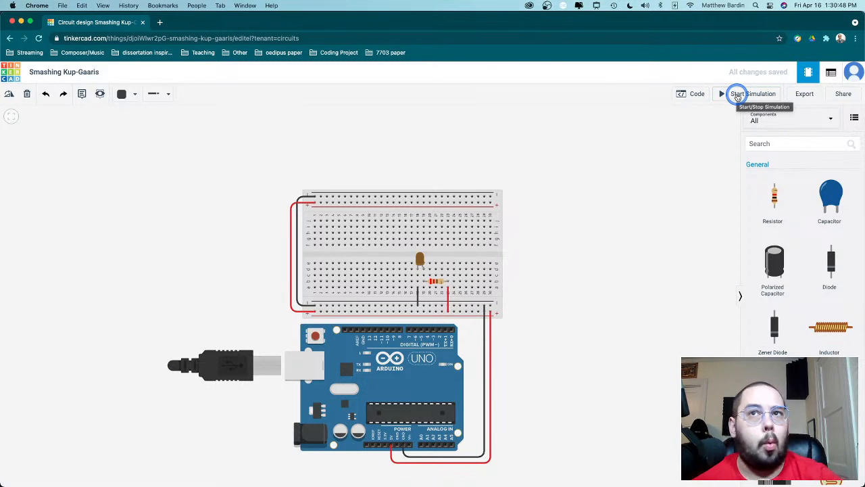
- Add a second LED from the Output components in the empty space to the right of the breadboard
{"action": "left_click", "coordinate": [438, 282]}
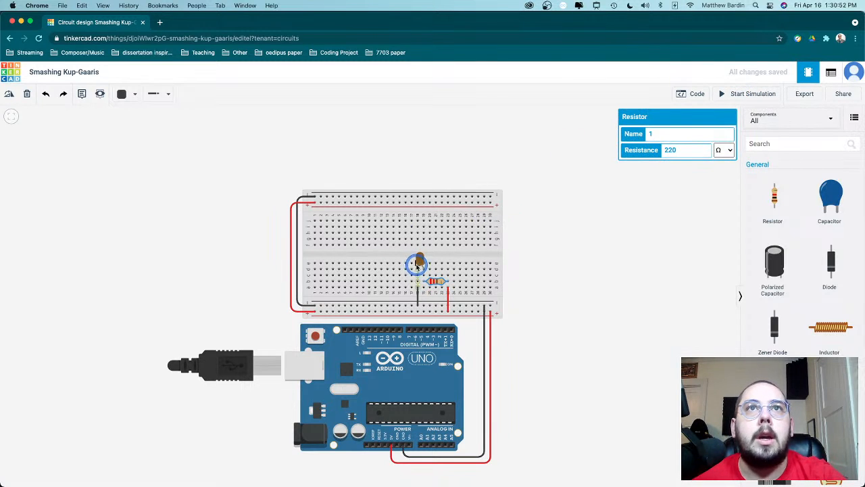
{"action": "left_click", "coordinate": [419, 262]}
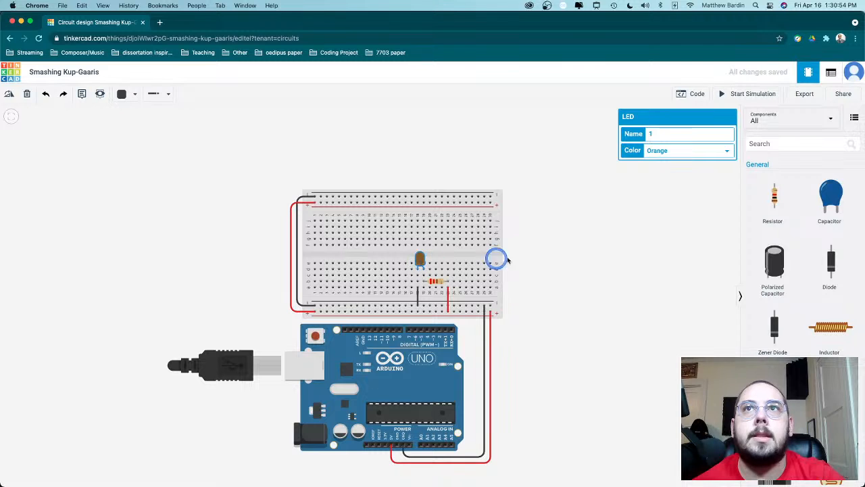
{"action": "scroll", "coordinate": [774, 280], "scroll_direction": "down", "scroll_amount": 10}
{"action": "scroll", "coordinate": [774, 279], "scroll_direction": "down", "scroll_amount": 10}
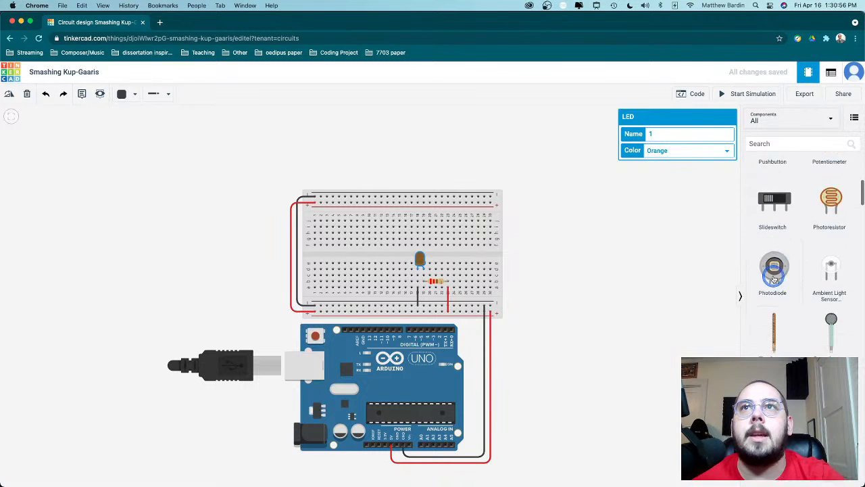
{"action": "scroll", "coordinate": [774, 277], "scroll_direction": "up", "scroll_amount": 3}
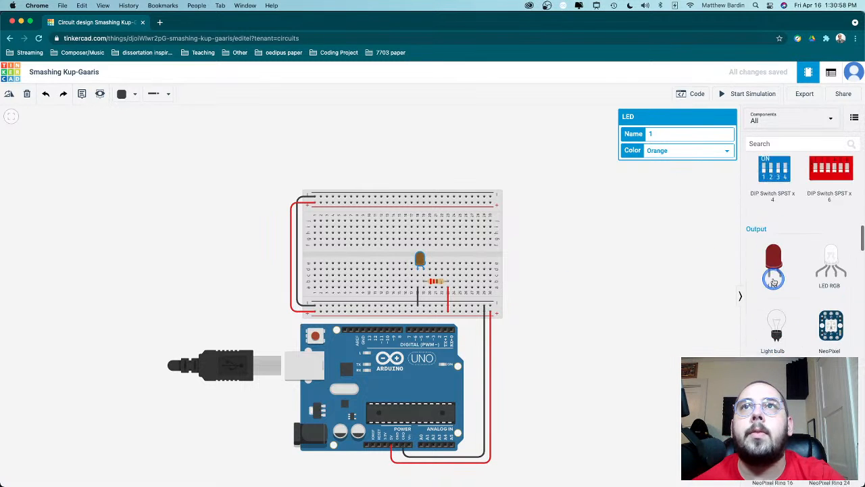
{"action": "left_click_drag", "start_coordinate": [773, 260], "coordinate": [534, 238]}
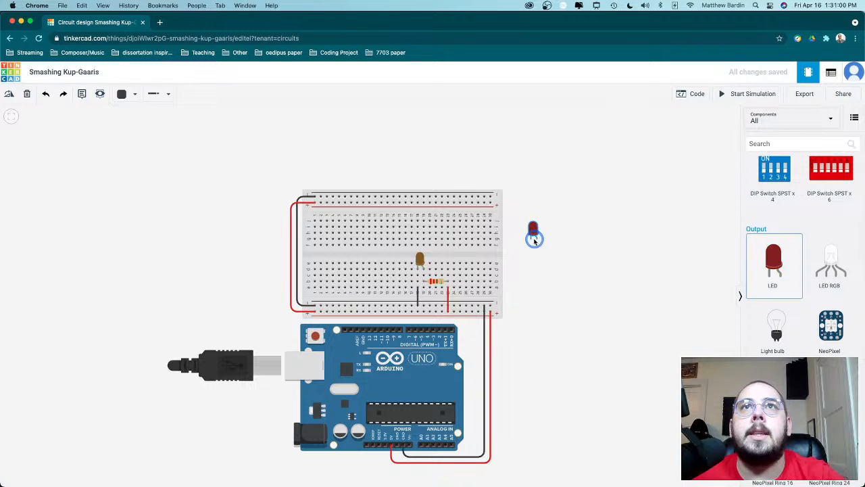
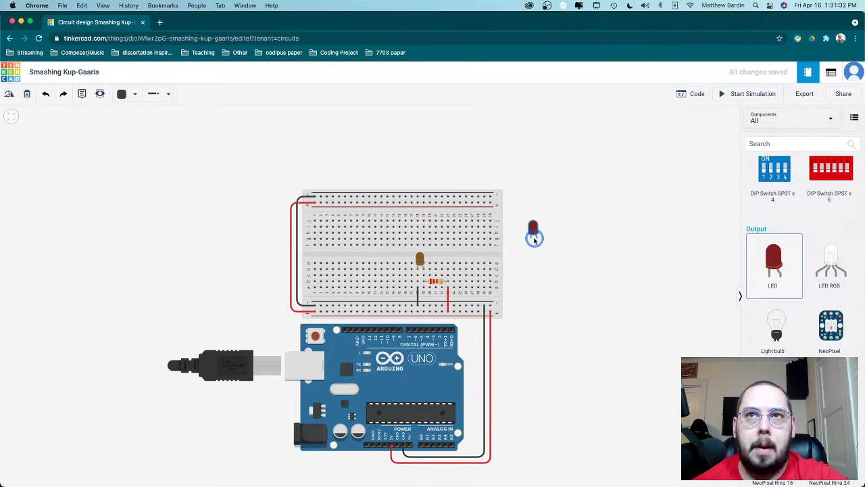
- Delete the second LED from the empty space beside the breadboard
{"action": "left_click_drag", "start_coordinate": [534, 238], "coordinate": [592, 239]}
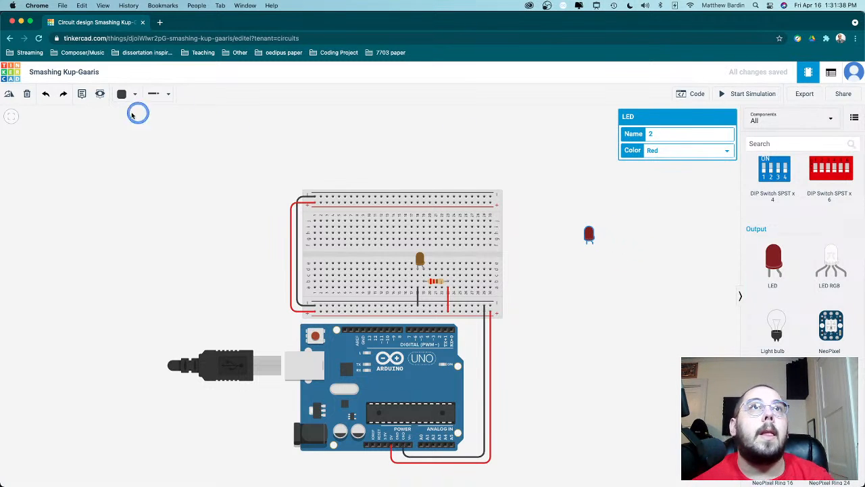
{"action": "left_click", "coordinate": [25, 99]}
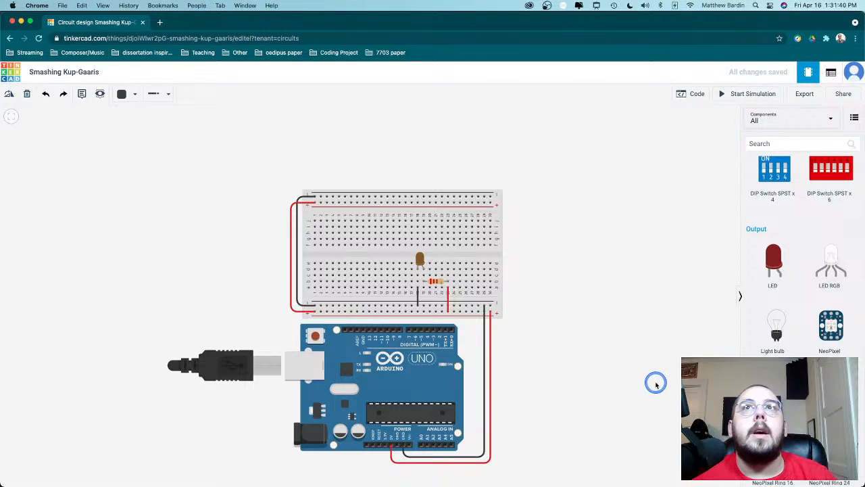
{"action": "scroll", "coordinate": [524, 302], "scroll_direction": "up", "scroll_amount": 5}
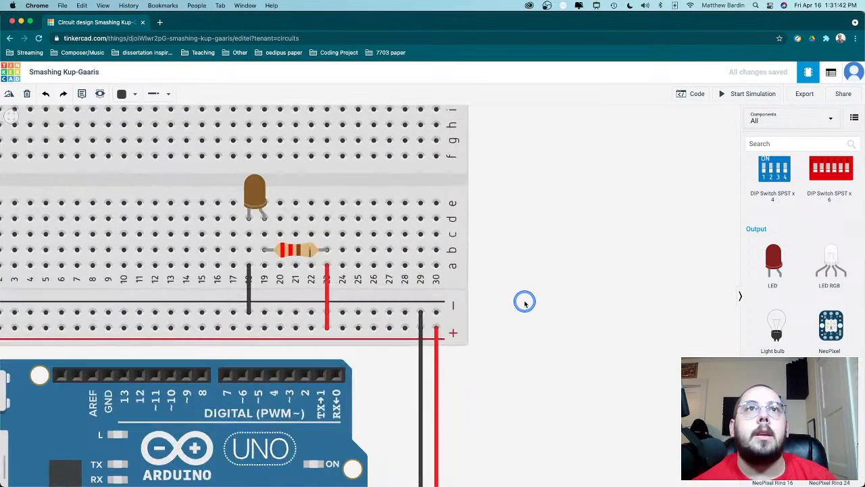
{"action": "left_click_drag", "start_coordinate": [526, 303], "coordinate": [649, 385]}
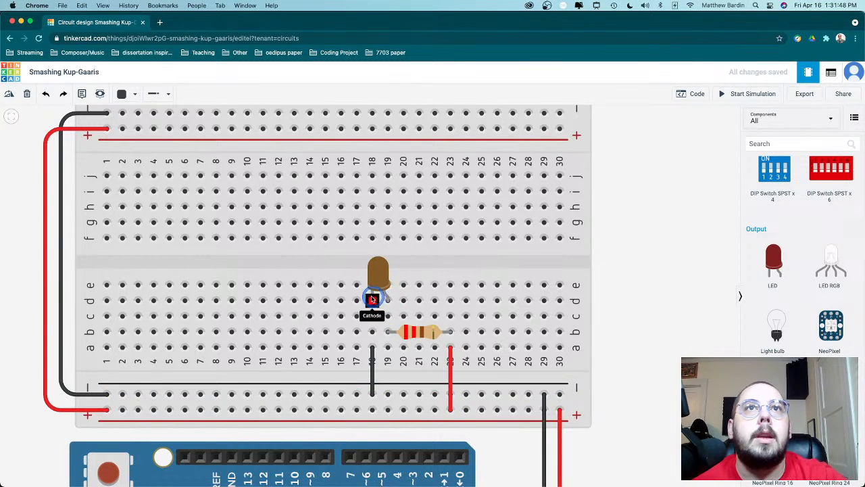
{"action": "left_click", "coordinate": [369, 397]}
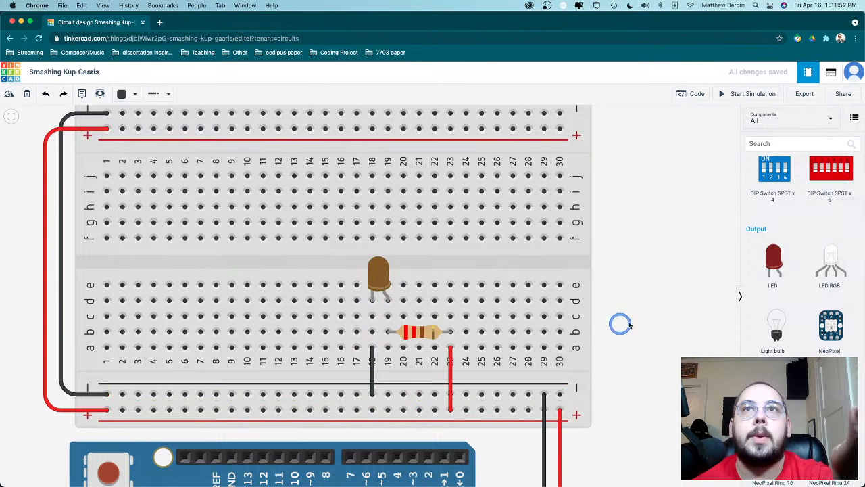
- Add a slideswitch from the Input components to row d of the breadboard, across columns 21 to 23
{"action": "scroll", "coordinate": [668, 295], "scroll_direction": "down", "scroll_amount": 5}
{"action": "scroll", "coordinate": [669, 296], "scroll_direction": "up", "scroll_amount": 8}
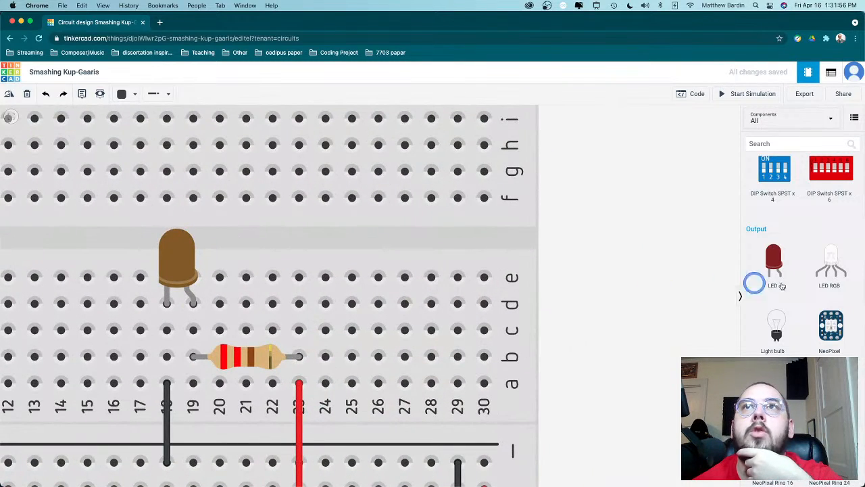
{"action": "scroll", "coordinate": [797, 283], "scroll_direction": "up", "scroll_amount": 3}
{"action": "scroll", "coordinate": [798, 284], "scroll_direction": "up", "scroll_amount": 2}
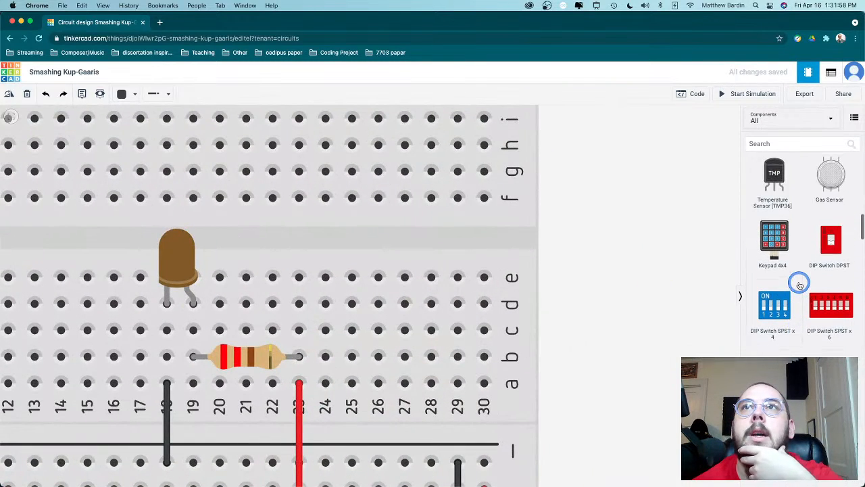
{"action": "scroll", "coordinate": [799, 284], "scroll_direction": "up", "scroll_amount": 5}
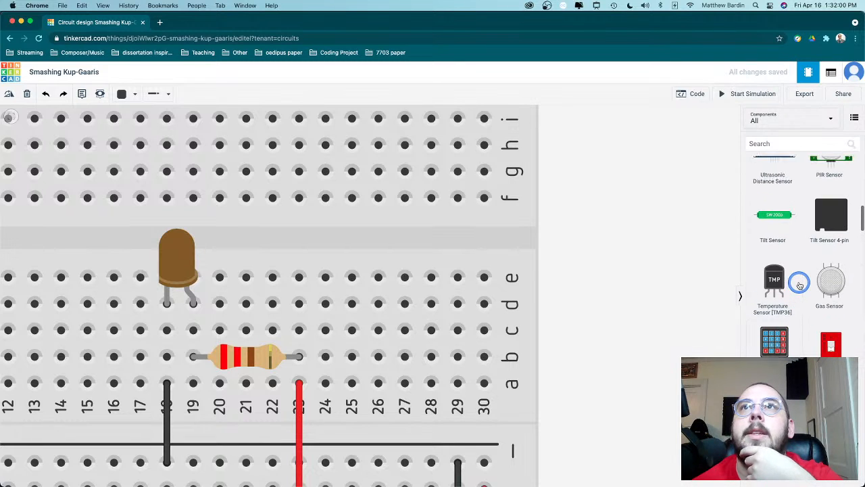
{"action": "scroll", "coordinate": [799, 285], "scroll_direction": "up", "scroll_amount": 6}
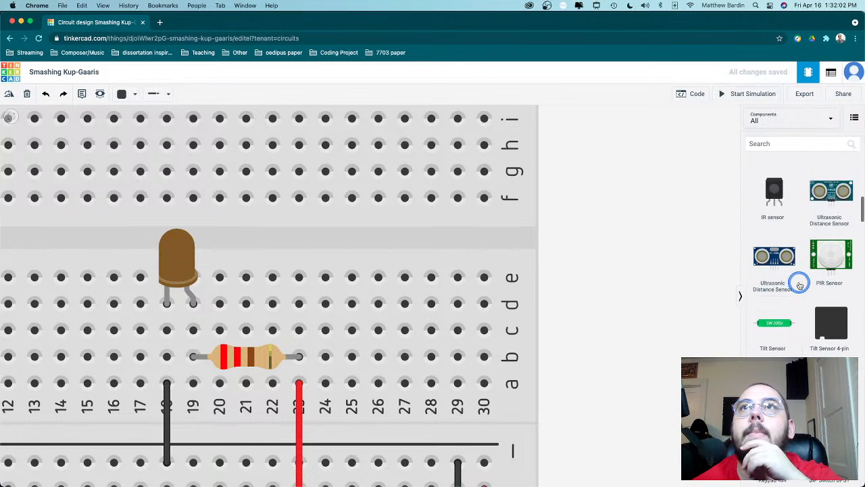
{"action": "scroll", "coordinate": [799, 284], "scroll_direction": "up", "scroll_amount": 6}
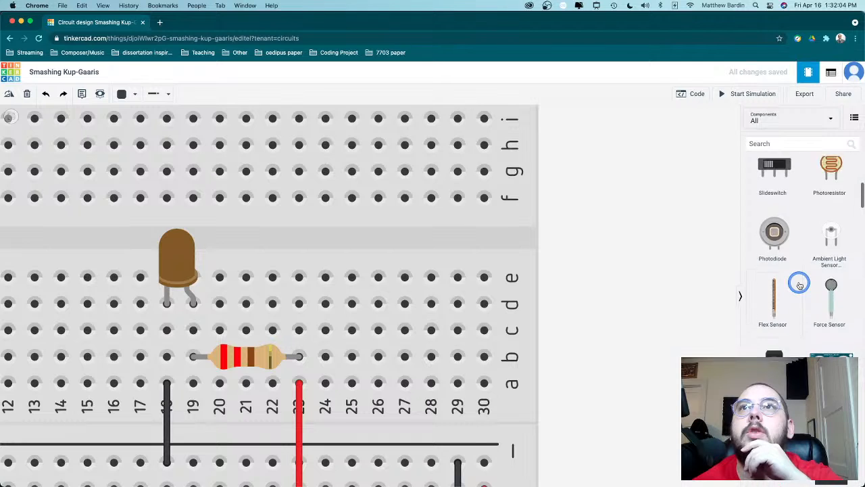
{"action": "scroll", "coordinate": [799, 285], "scroll_direction": "up", "scroll_amount": 2}
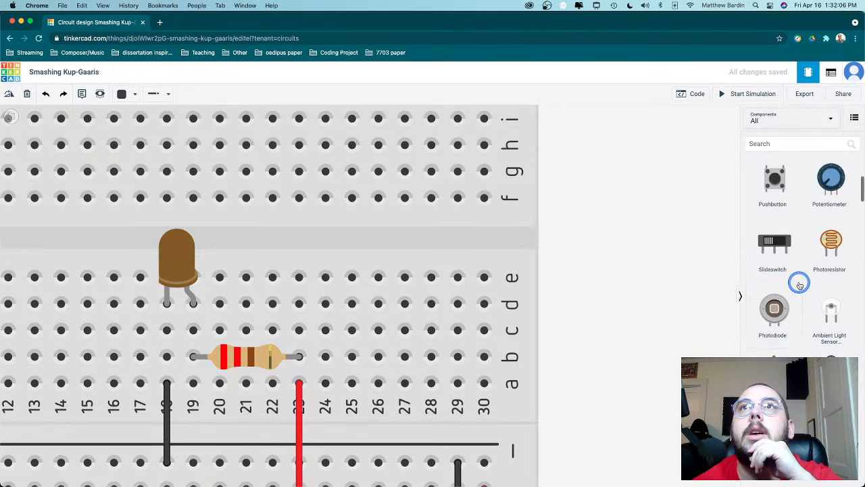
{"action": "scroll", "coordinate": [799, 285], "scroll_direction": "up", "scroll_amount": 1}
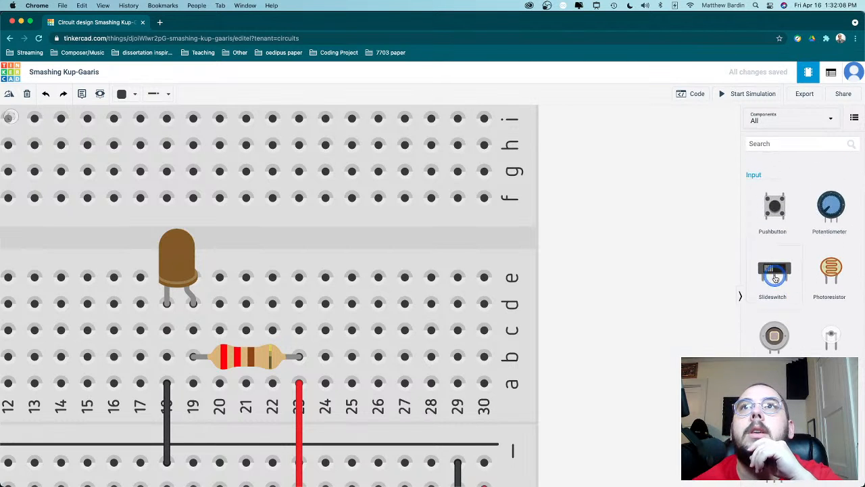
{"action": "left_click_drag", "start_coordinate": [775, 277], "coordinate": [282, 317]}
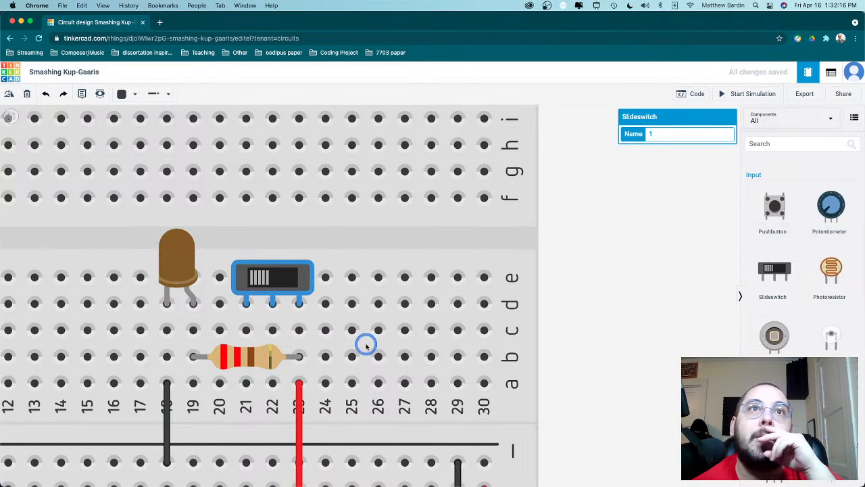
{"action": "left_click", "coordinate": [363, 346]}
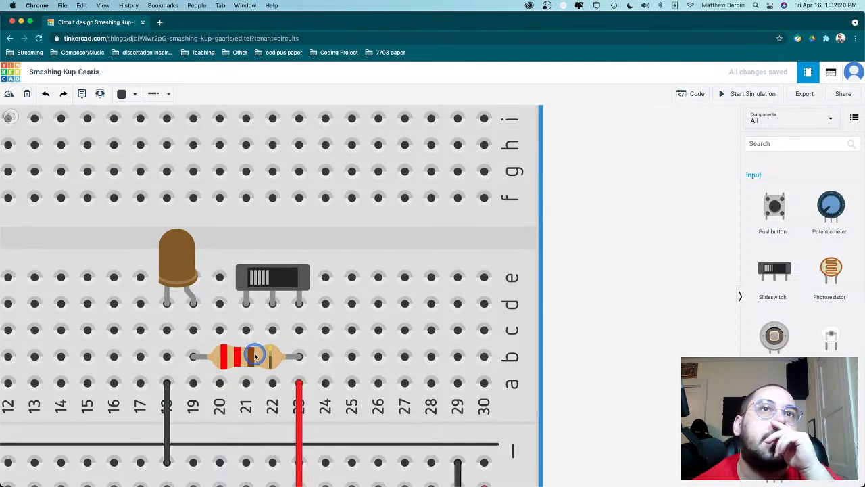
- Try rearranging the lower half with the resistor across columns 23 to 27, the LED at columns 19 and 20, and the slideswitch at columns 23 to 25
{"action": "left_click_drag", "start_coordinate": [255, 356], "coordinate": [356, 359]}
{"action": "left_click", "coordinate": [298, 292]}
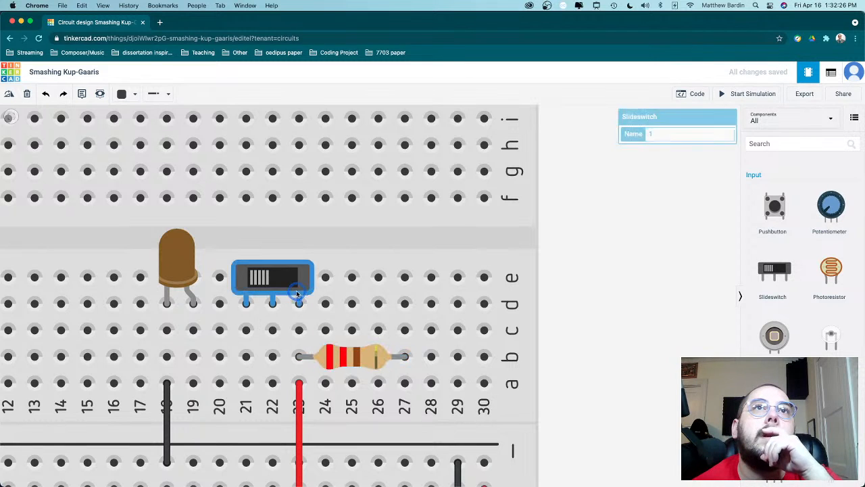
{"action": "left_click_drag", "start_coordinate": [297, 292], "coordinate": [456, 302]}
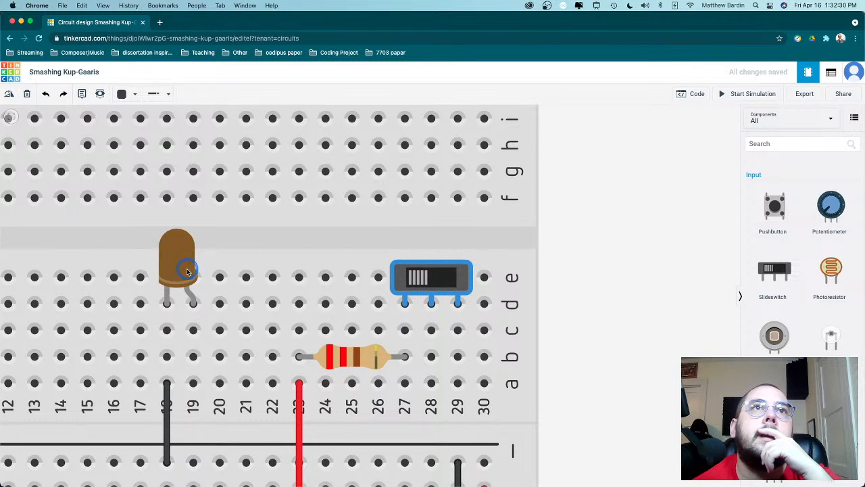
{"action": "left_click_drag", "start_coordinate": [188, 271], "coordinate": [205, 274]}
{"action": "left_click", "coordinate": [419, 284]}
{"action": "left_click_drag", "start_coordinate": [419, 284], "coordinate": [313, 284]}
{"action": "scroll", "coordinate": [428, 310], "scroll_direction": "up", "scroll_amount": 3}
{"action": "scroll", "coordinate": [425, 311], "scroll_direction": "down", "scroll_amount": 3}
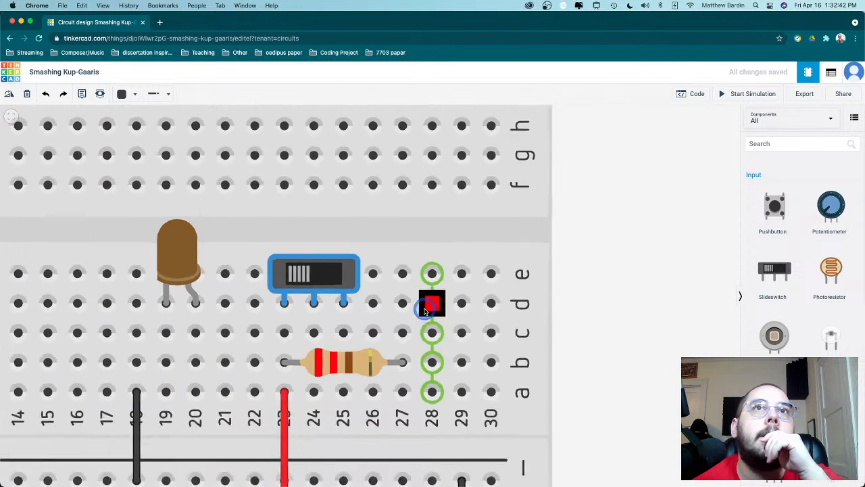
{"action": "scroll", "coordinate": [427, 306], "scroll_direction": "up", "scroll_amount": 2}
{"action": "scroll", "coordinate": [427, 305], "scroll_direction": "down", "scroll_amount": 3}
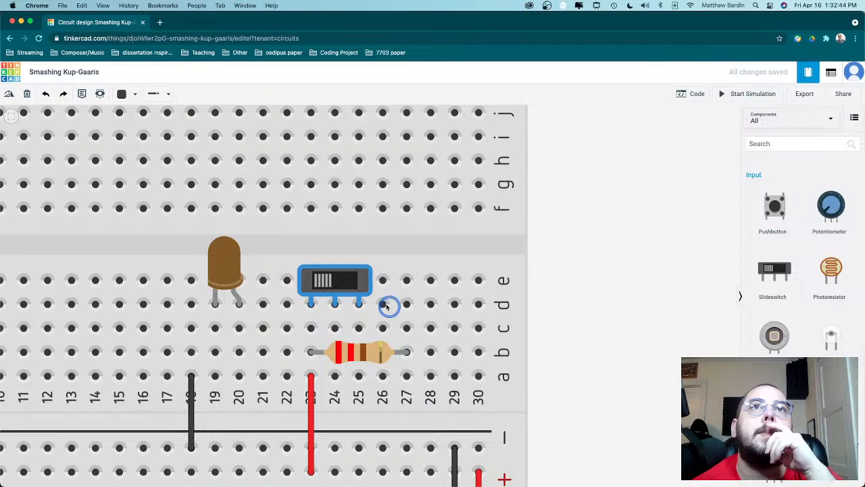
- Arrange the resistor in row b across columns 19 to 23, the LED in row d at columns 15 and 16, and the slideswitch in row g at columns 18 to 20
{"action": "left_click_drag", "start_coordinate": [344, 281], "coordinate": [332, 189]}
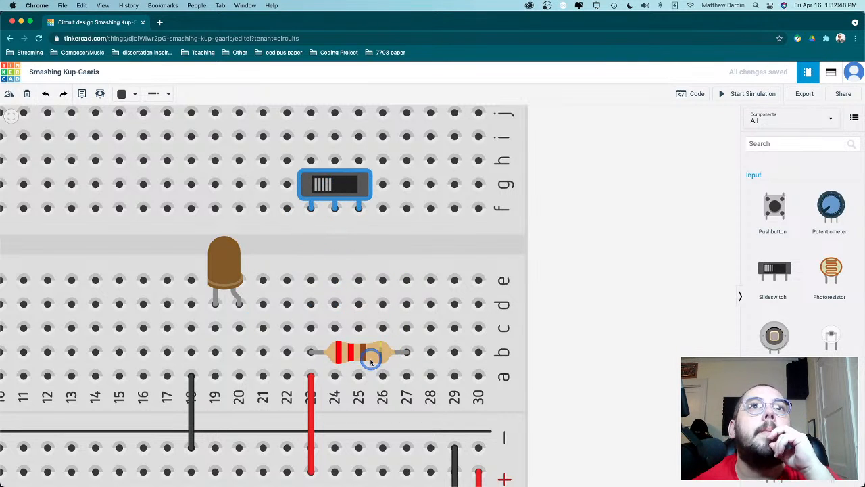
{"action": "left_click_drag", "start_coordinate": [363, 356], "coordinate": [274, 351]}
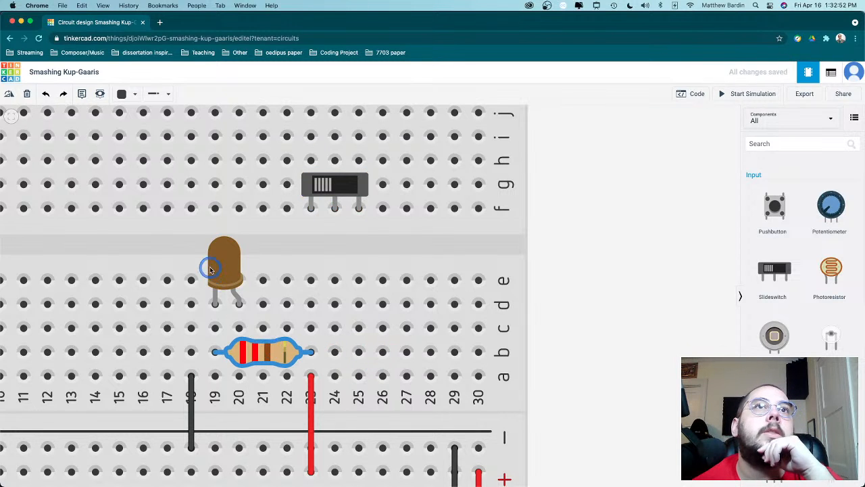
{"action": "left_click_drag", "start_coordinate": [203, 265], "coordinate": [115, 264]}
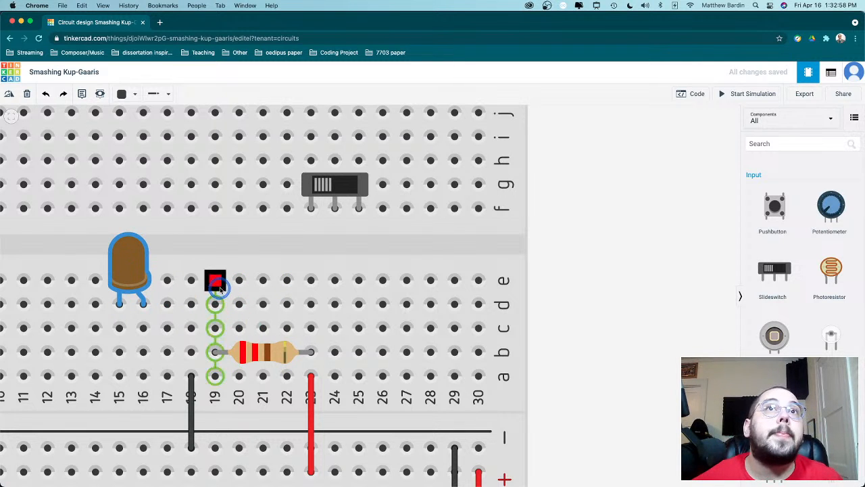
{"action": "left_click_drag", "start_coordinate": [325, 184], "coordinate": [231, 162]}
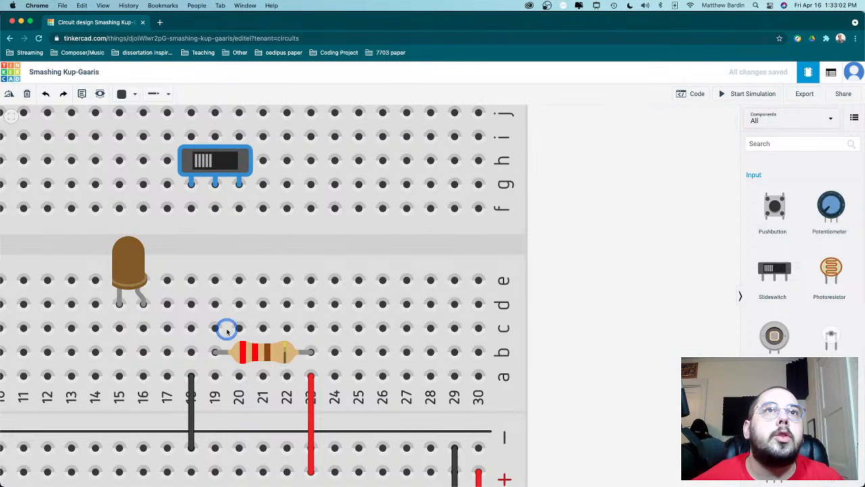
- Wire row e of column 19 to row f of column 20 under the slideswitch and color the wire yellow
{"action": "left_click", "coordinate": [215, 280]}
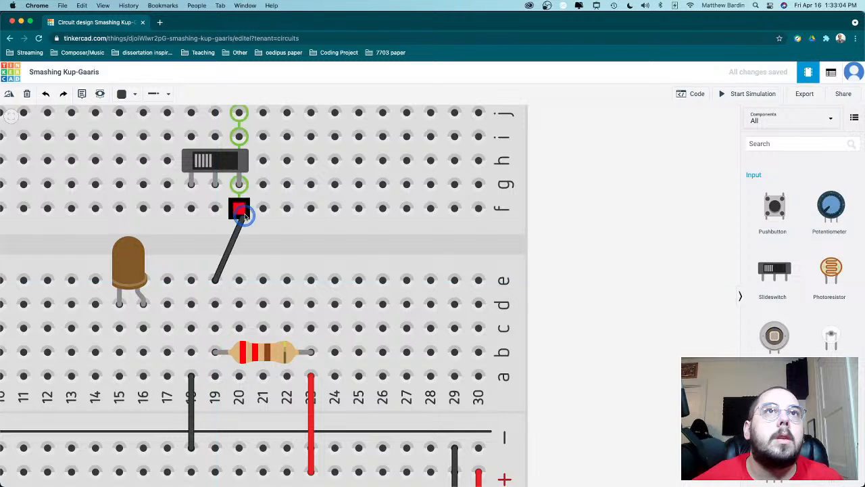
{"action": "left_click", "coordinate": [239, 209]}
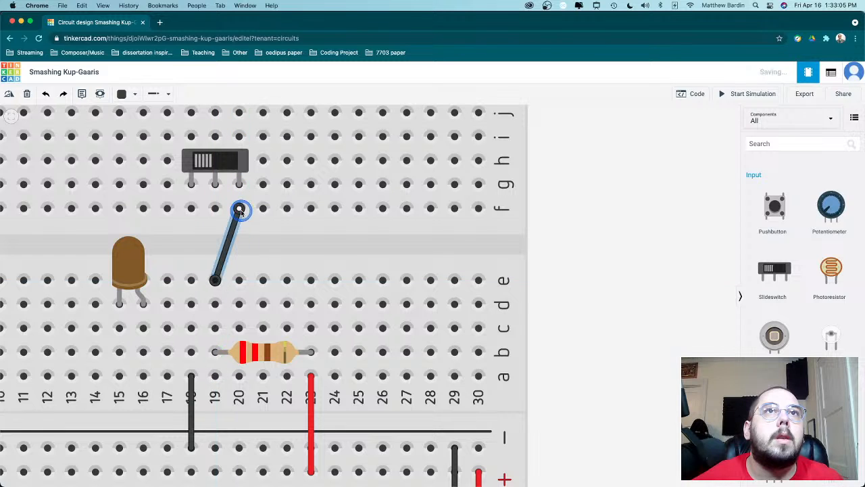
{"action": "left_click", "coordinate": [156, 96]}
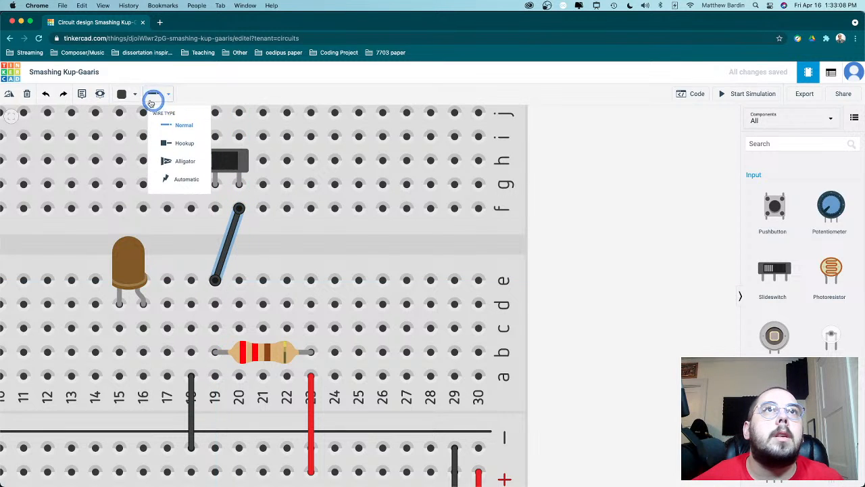
{"action": "left_click", "coordinate": [129, 95]}
{"action": "left_click", "coordinate": [146, 169]}
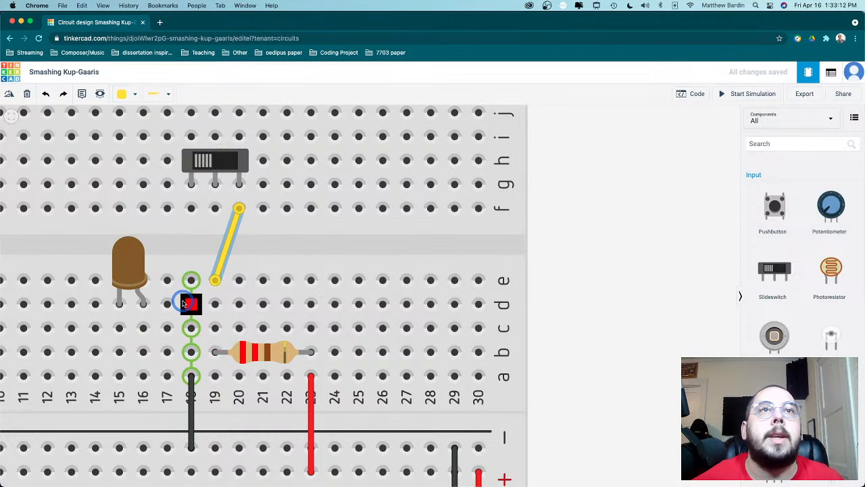
- Wire row f of column 19 to row e of column 16, and move the black wire's upper end to row a of column 15
{"action": "left_click", "coordinate": [214, 209]}
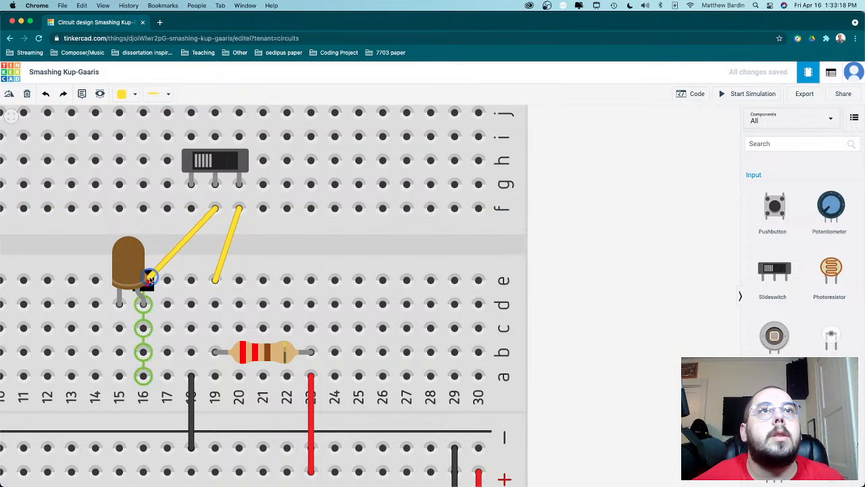
{"action": "left_click", "coordinate": [148, 279]}
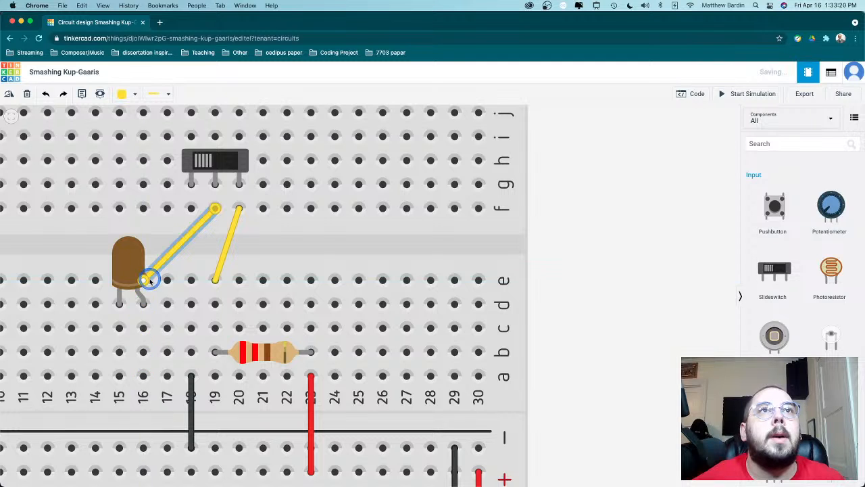
{"action": "left_click", "coordinate": [191, 390]}
{"action": "left_click_drag", "start_coordinate": [191, 378], "coordinate": [119, 377]}
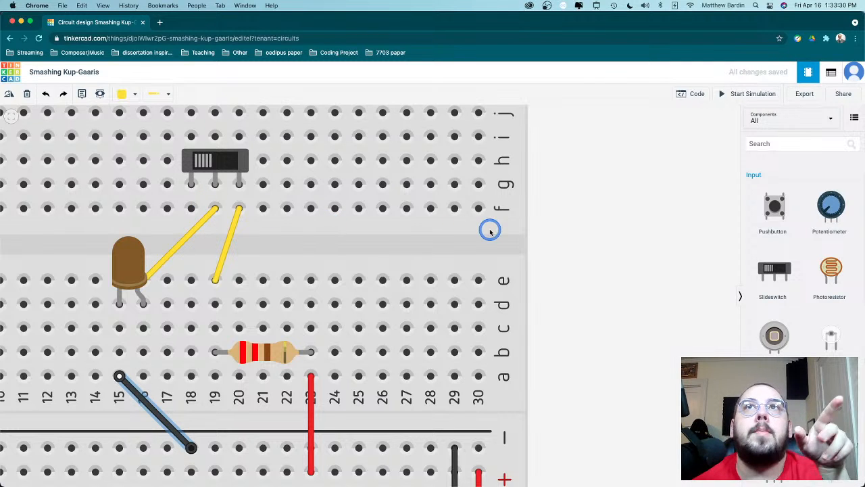
- Run the simulation, flip the slideswitch over and back to test the LED, and stop the simulation
{"action": "left_click", "coordinate": [733, 95]}
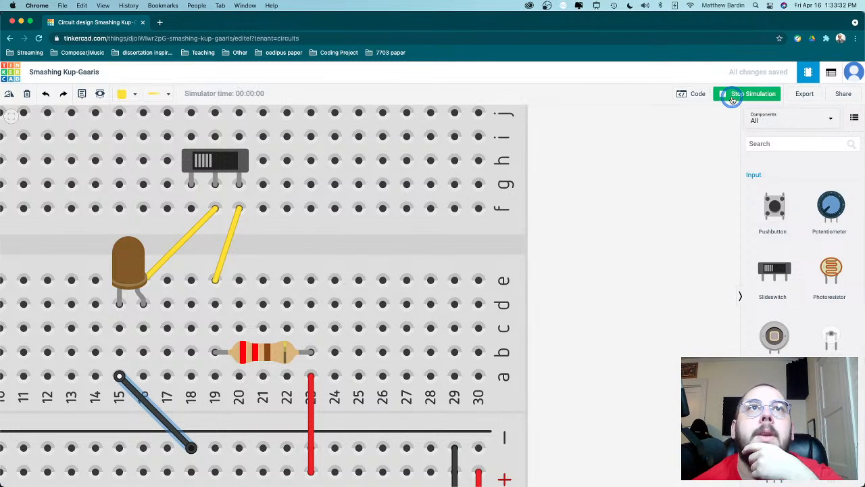
{"action": "left_click", "coordinate": [209, 159]}
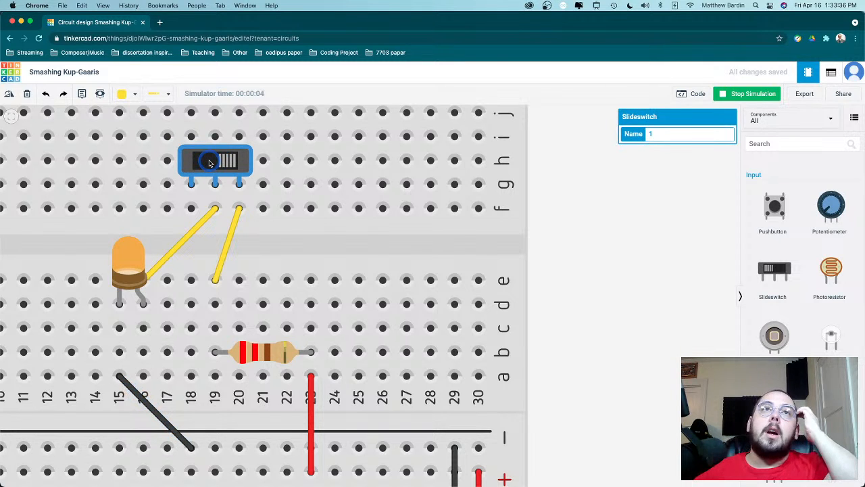
{"action": "left_click", "coordinate": [210, 163]}
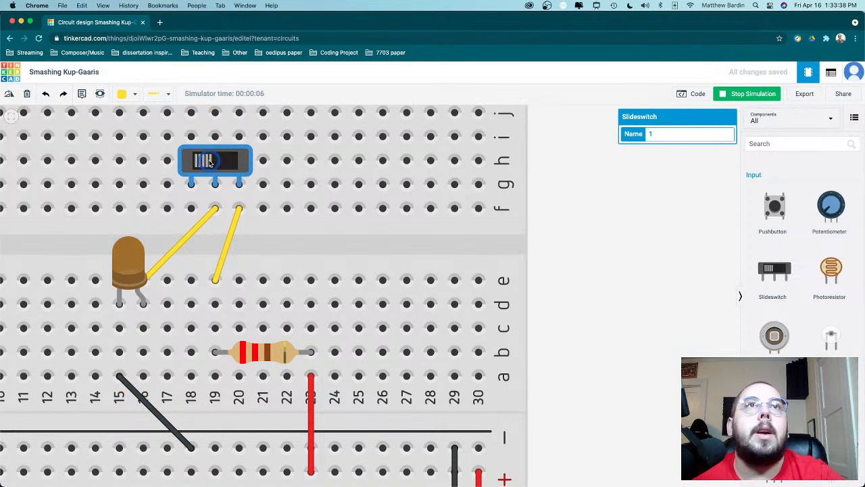
{"action": "scroll", "coordinate": [373, 216], "scroll_direction": "up", "scroll_amount": 3}
{"action": "scroll", "coordinate": [374, 216], "scroll_direction": "down", "scroll_amount": 8}
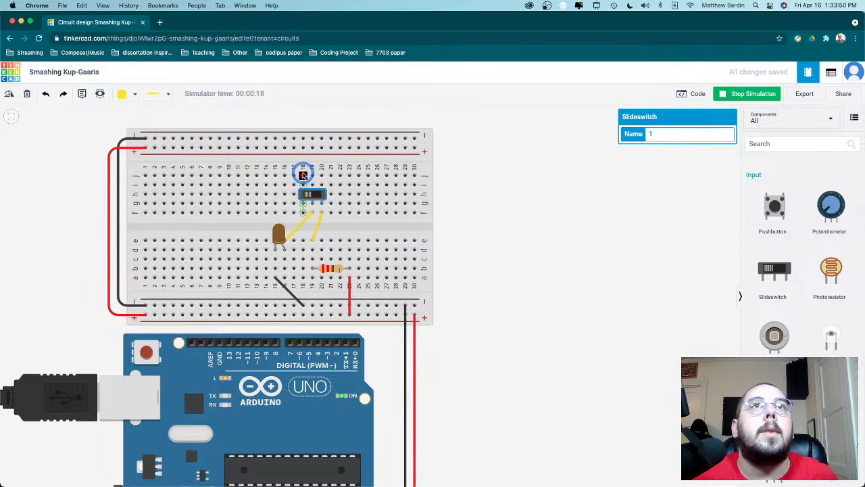
{"action": "left_click", "coordinate": [742, 93]}
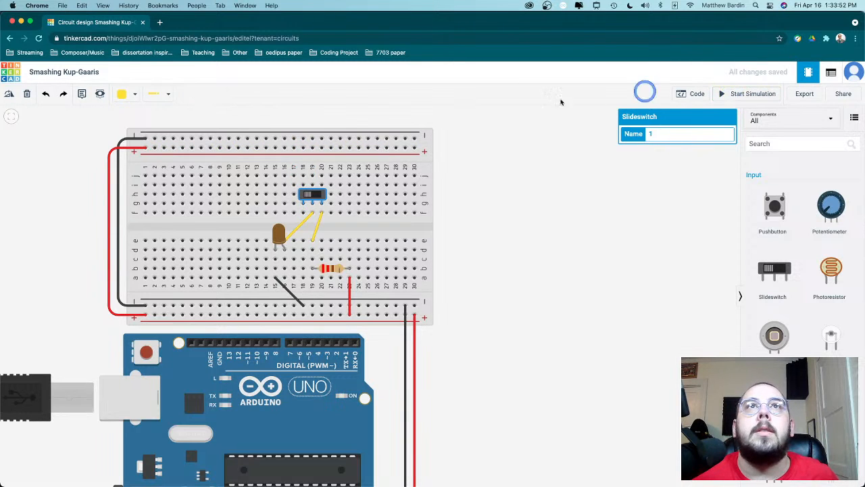
- Wire row j of column 18, above the slideswitch, to the upper negative rail
{"action": "left_click", "coordinate": [303, 177]}
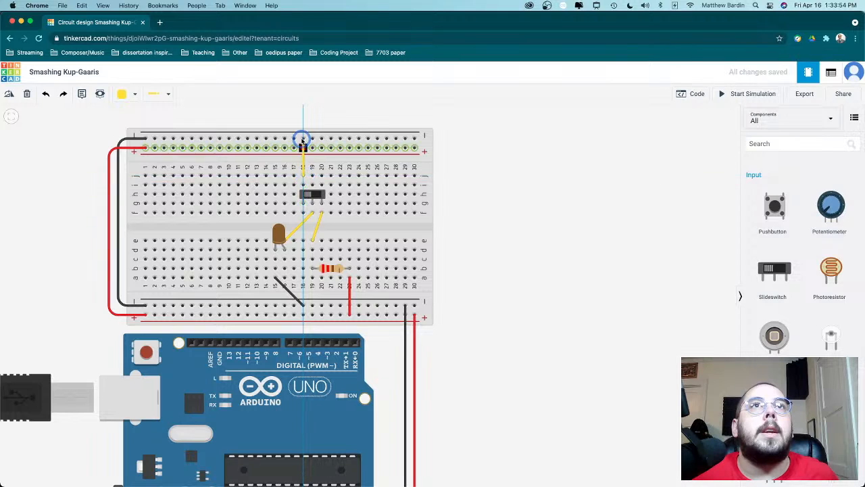
{"action": "left_click", "coordinate": [303, 138]}
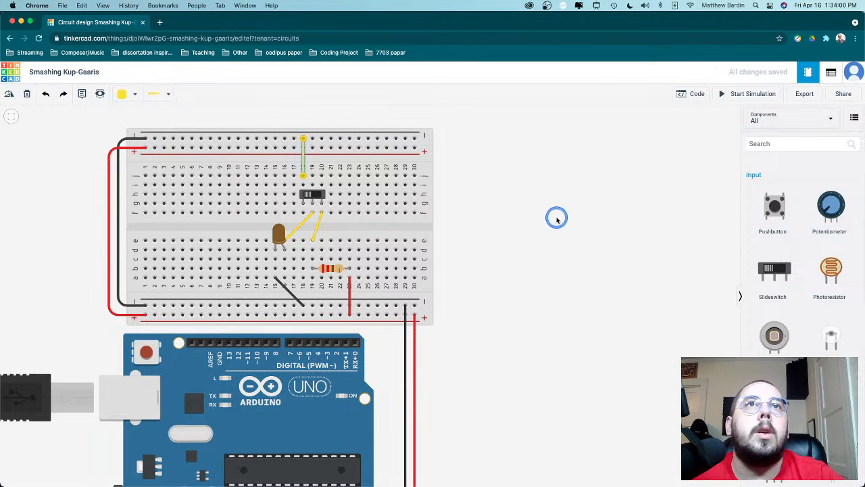
{"action": "scroll", "coordinate": [558, 216], "scroll_direction": "down", "scroll_amount": 2}
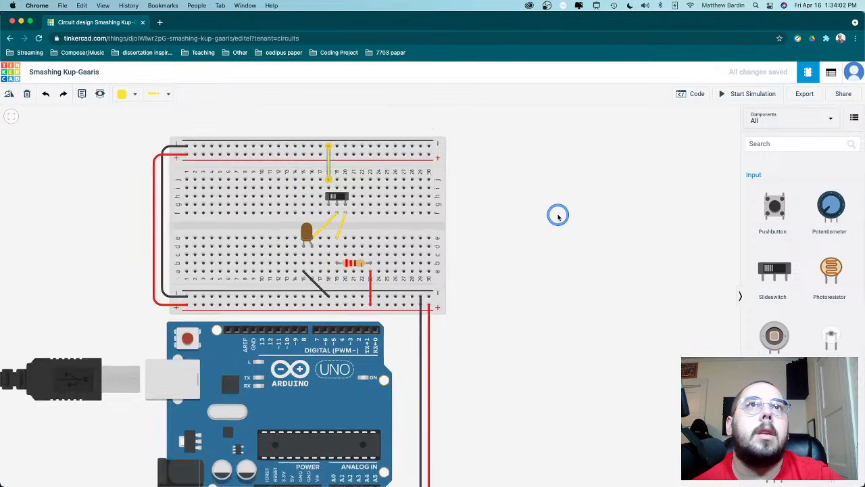
{"action": "scroll", "coordinate": [557, 216], "scroll_direction": "up", "scroll_amount": 5}
{"action": "left_click_drag", "start_coordinate": [557, 216], "coordinate": [681, 248]}
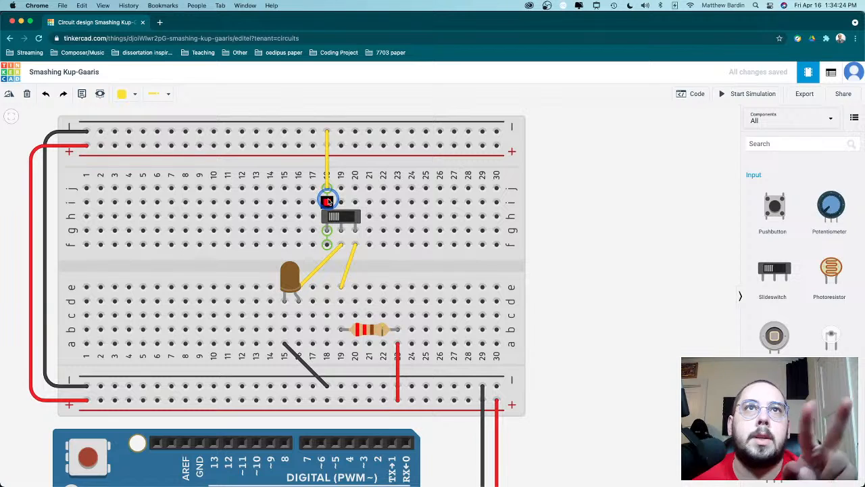
- Run the simulation and flip the slideswitch back and forth several times to test the LED
{"action": "left_click", "coordinate": [334, 218]}
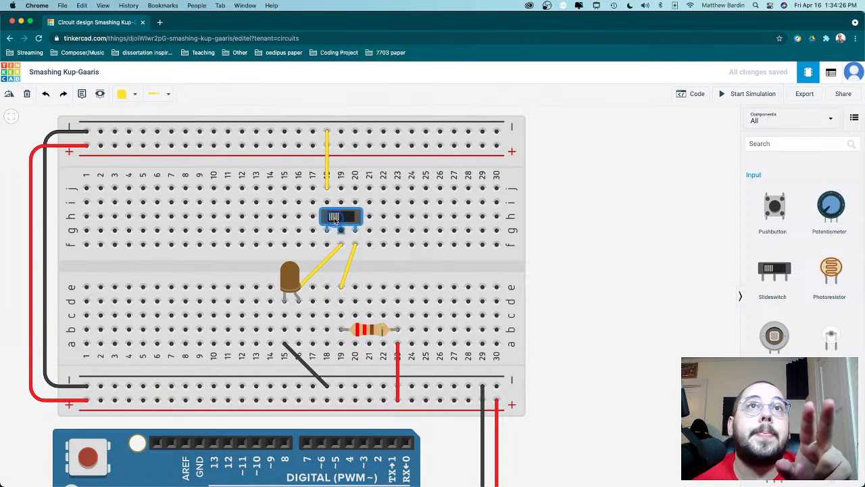
{"action": "left_click", "coordinate": [737, 94]}
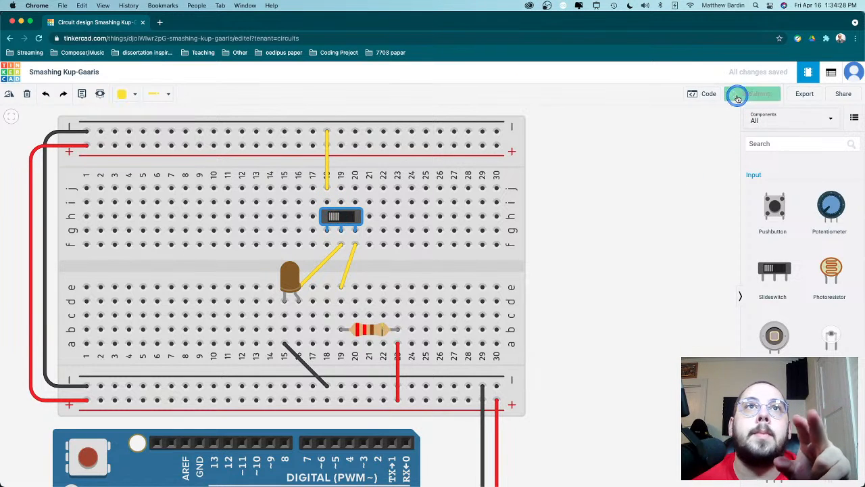
{"action": "left_click", "coordinate": [337, 220]}
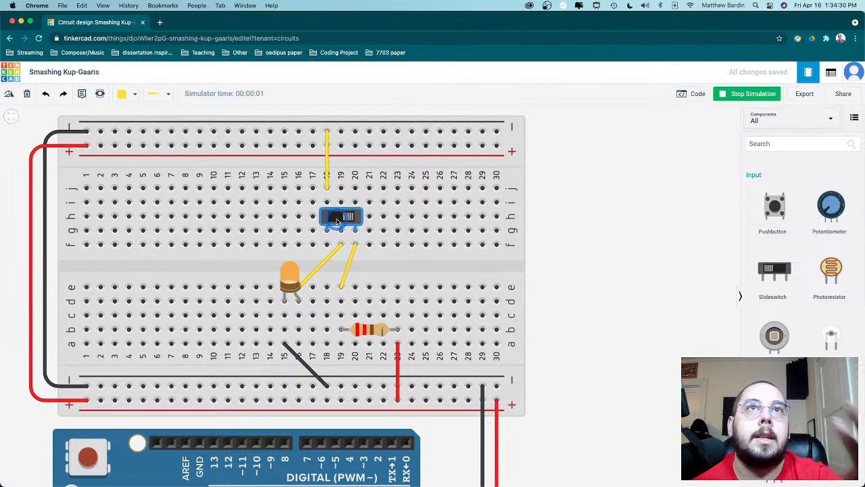
{"action": "left_click", "coordinate": [346, 220]}
{"action": "left_click", "coordinate": [346, 219]}
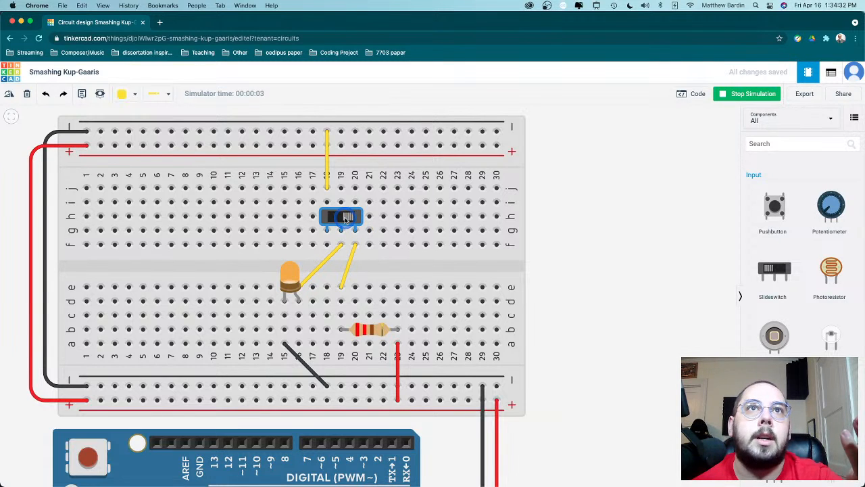
{"action": "left_click", "coordinate": [346, 219]}
{"action": "left_click", "coordinate": [344, 218]}
{"action": "left_click", "coordinate": [343, 216]}
{"action": "left_click", "coordinate": [588, 244]}
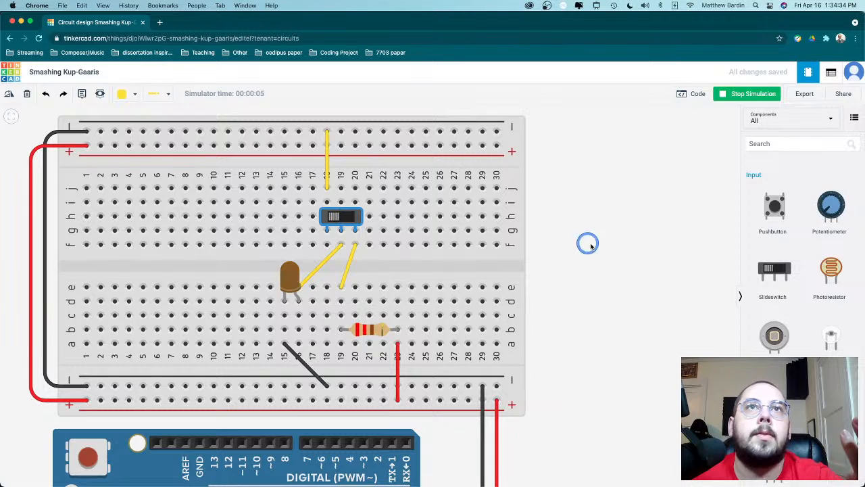
{"action": "left_click", "coordinate": [617, 251]}
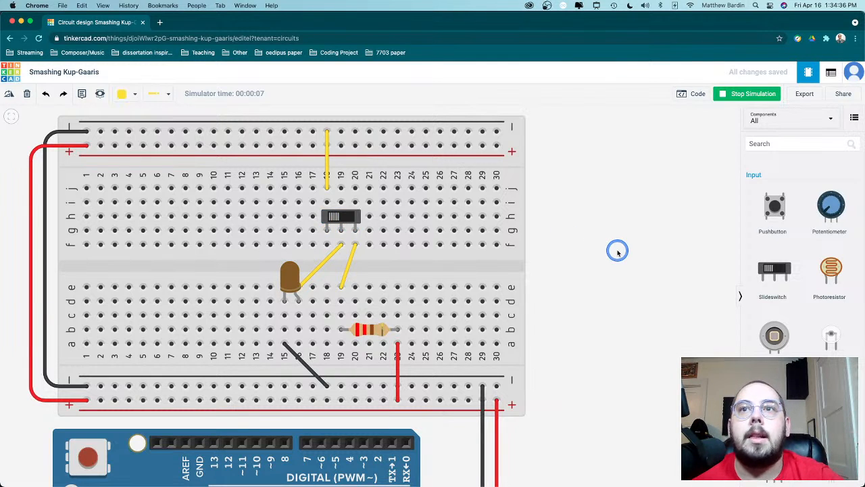
- Find the LED component, place a red one in row f at columns 17 and 18, and move the upper yellow wire's lower end to row j of column 17
{"action": "left_click", "coordinate": [767, 144]}
{"action": "type", "text": "le"}
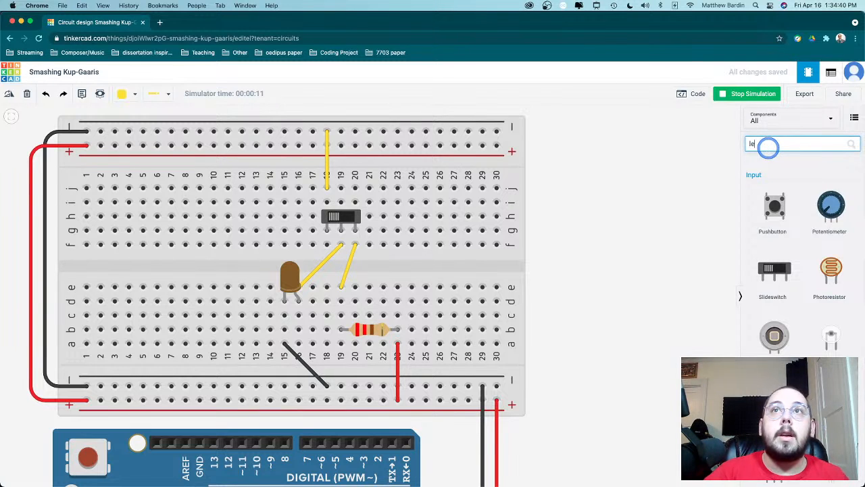
{"action": "type", "text": "d"}
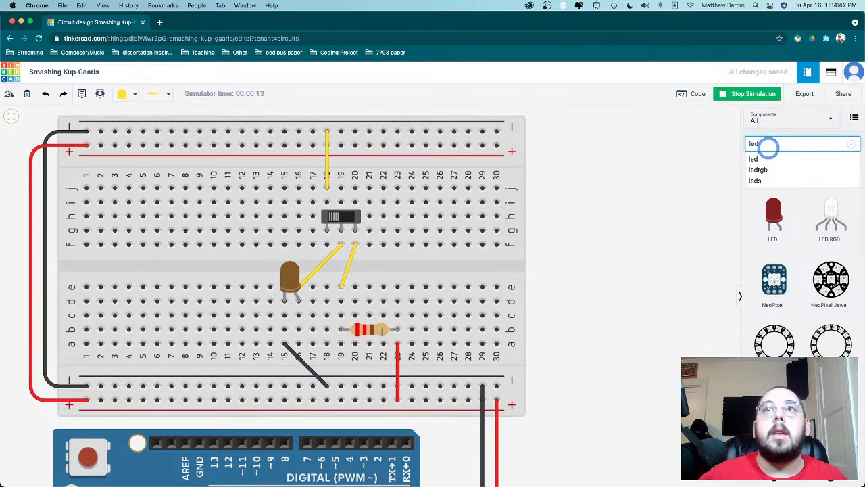
{"action": "left_click_drag", "start_coordinate": [773, 214], "coordinate": [318, 247]}
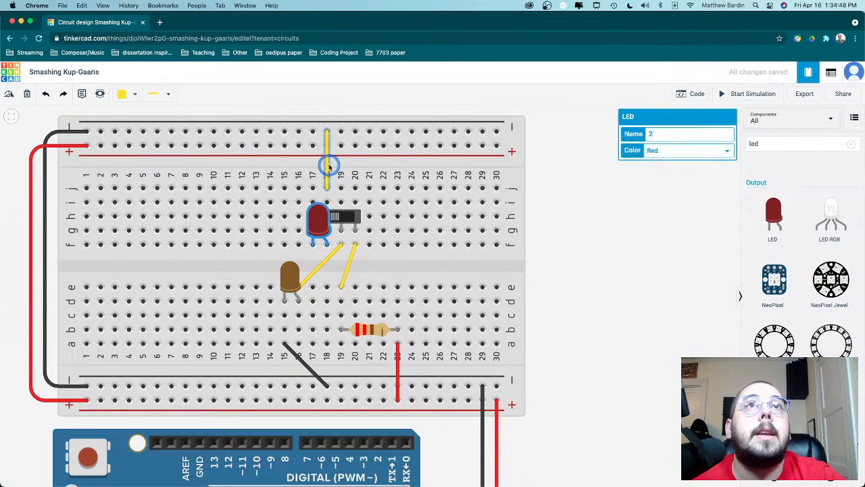
{"action": "left_click", "coordinate": [328, 166]}
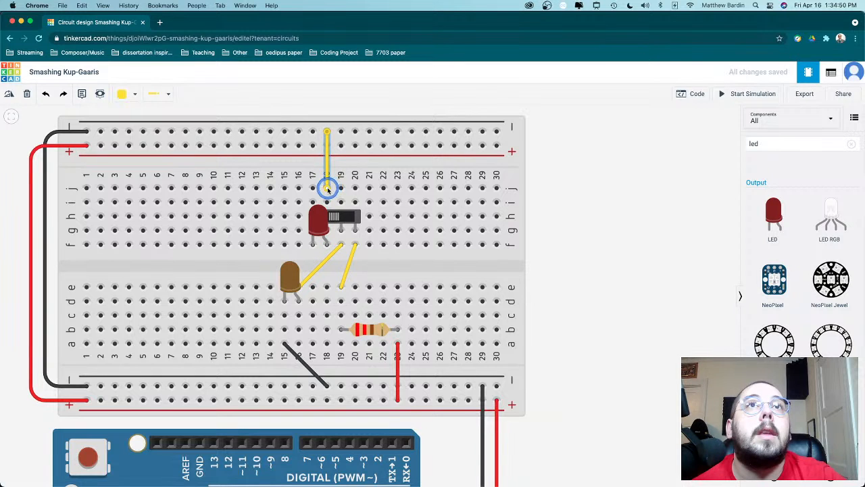
{"action": "left_click_drag", "start_coordinate": [328, 189], "coordinate": [312, 188]}
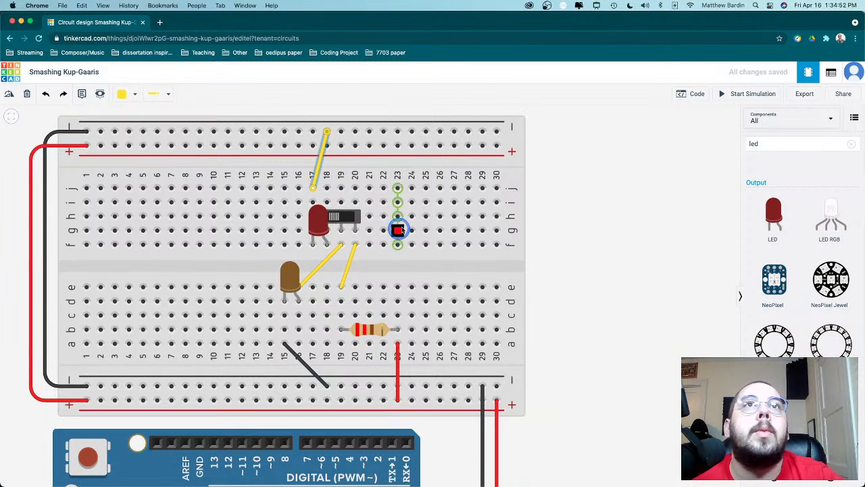
- Simulate the circuit with the added red LED, flip the slideswitch over and back, and stop the simulation
{"action": "left_click", "coordinate": [742, 96]}
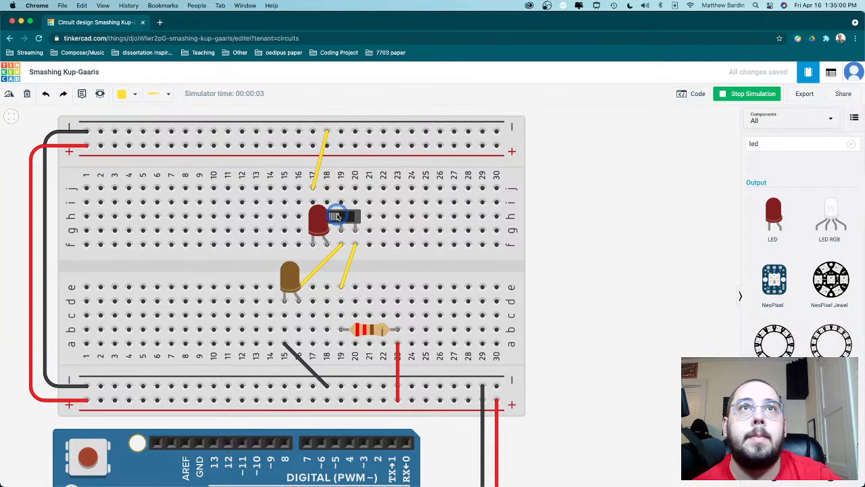
{"action": "left_click", "coordinate": [337, 217]}
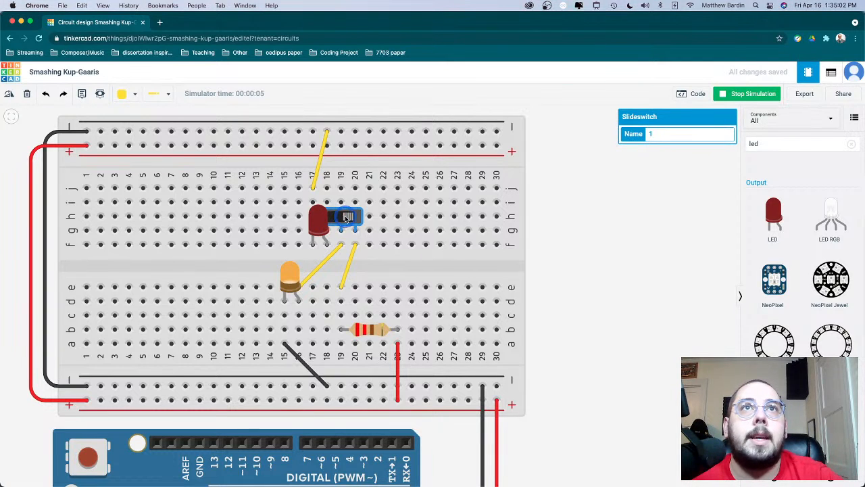
{"action": "left_click", "coordinate": [346, 218]}
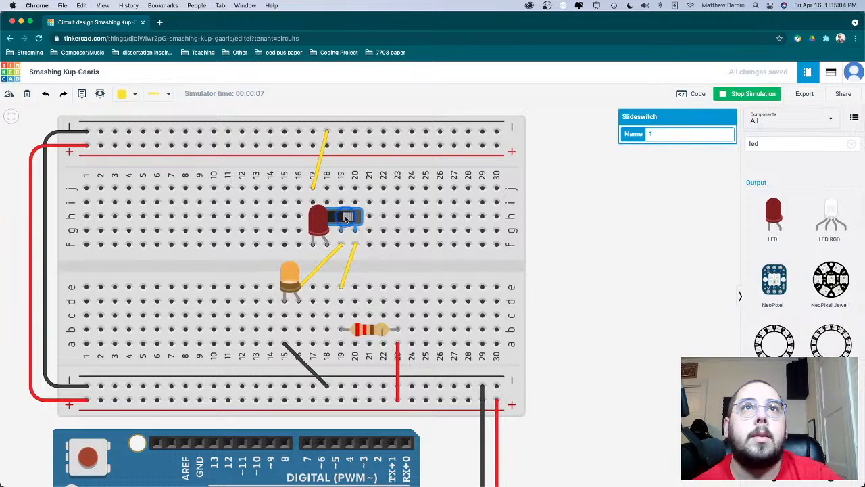
{"action": "left_click", "coordinate": [346, 219]}
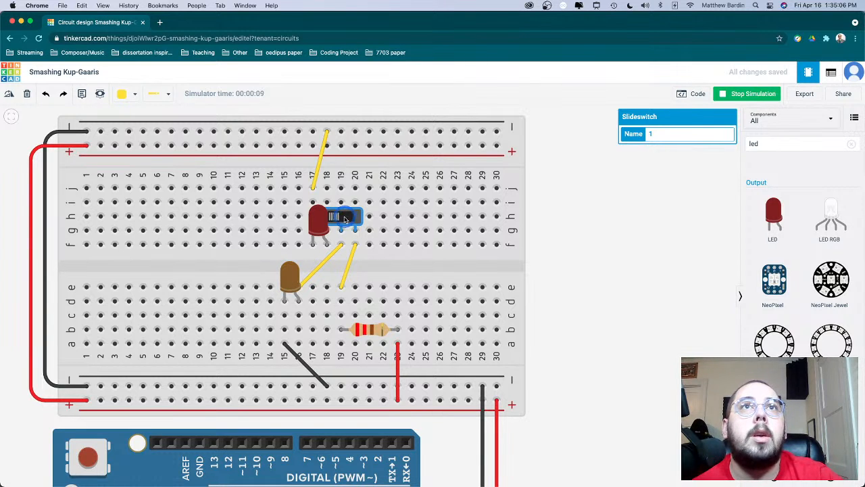
{"action": "left_click", "coordinate": [756, 95]}
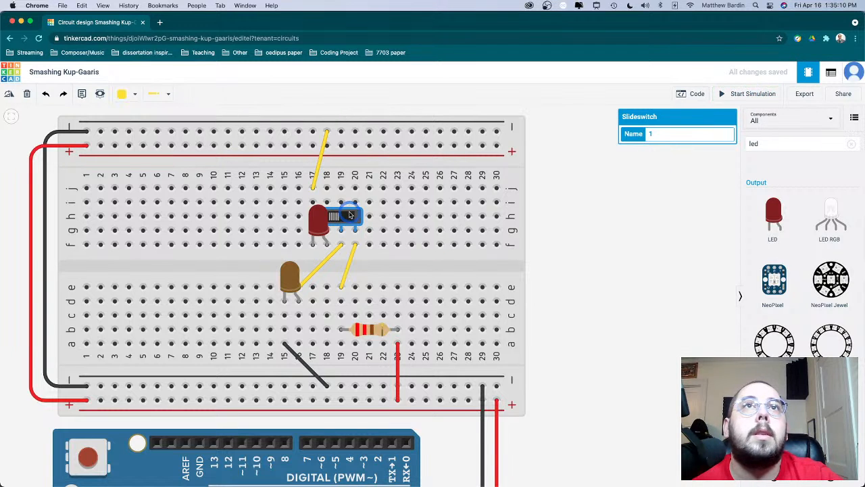
- Move the slideswitch up to row h at columns 18 to 20, and rotate the lower resistor by one increment
{"action": "left_click_drag", "start_coordinate": [348, 202], "coordinate": [346, 188]}
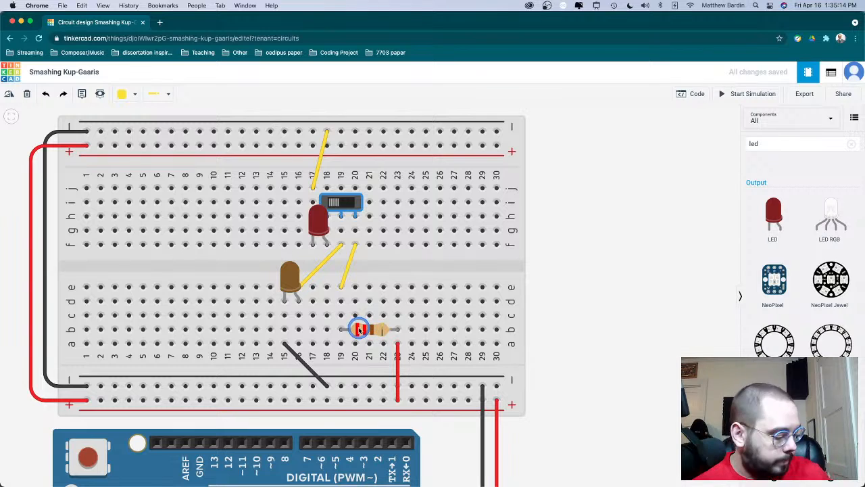
{"action": "mouse_move", "coordinate": [360, 329]}
{"action": "left_mouse_down"}
{"action": "mouse_move", "coordinate": [327, 294]}
{"action": "mouse_move", "coordinate": [359, 330]}
{"action": "left_mouse_up"}
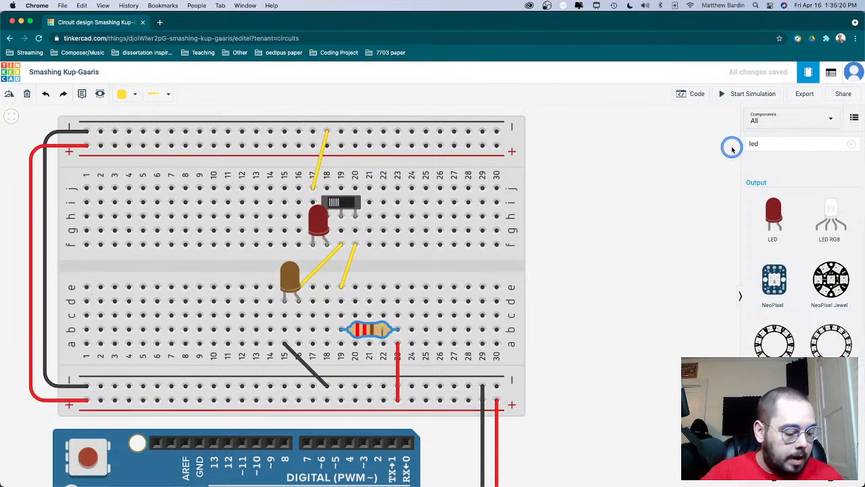
{"action": "key", "text": "r"}
{"action": "key", "text": "e"}
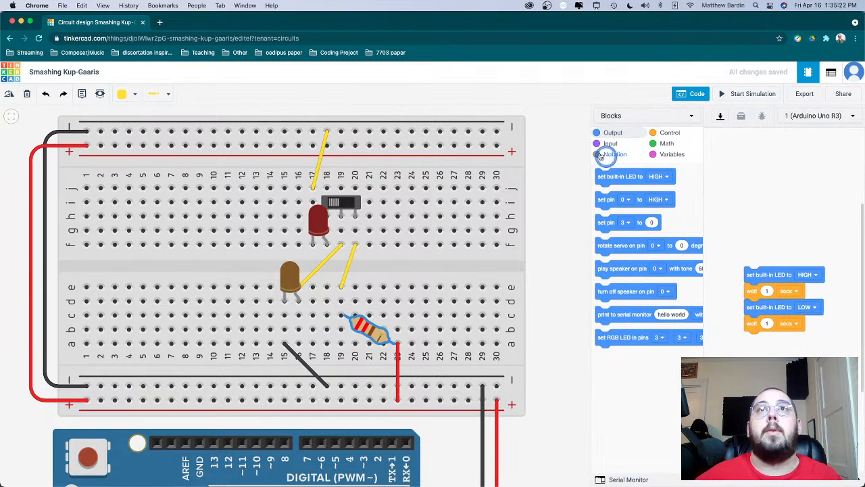
{"action": "left_click", "coordinate": [575, 146]}
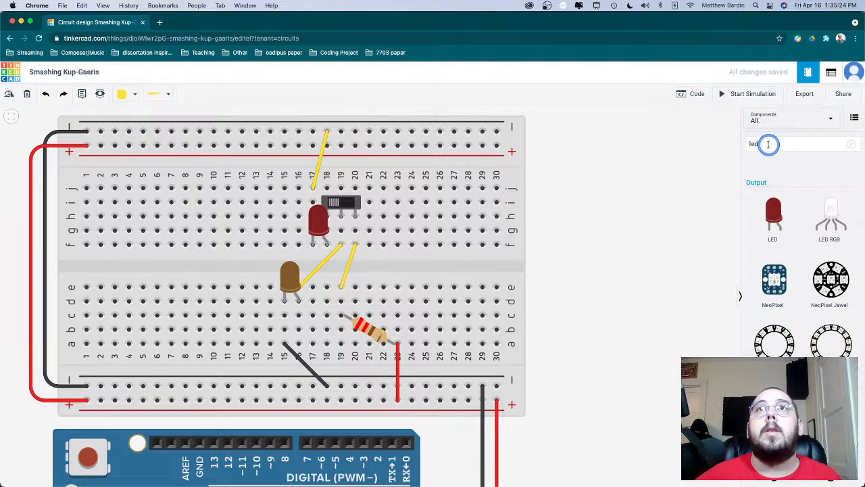
{"action": "left_click_drag", "start_coordinate": [768, 144], "coordinate": [730, 147]}
{"action": "key", "text": "e"}
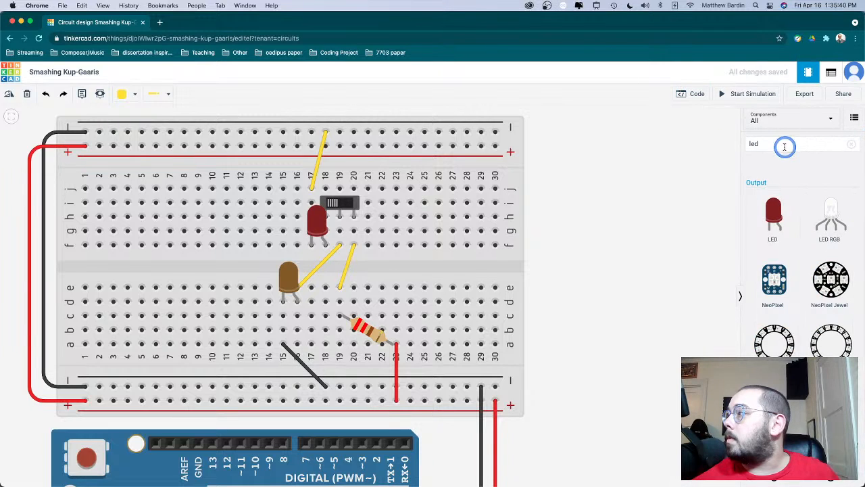
- Clear the component search and place a second resistor upright in column 11 of the upper breadboard half, with its lower leg in row g
{"action": "left_click", "coordinate": [852, 145]}
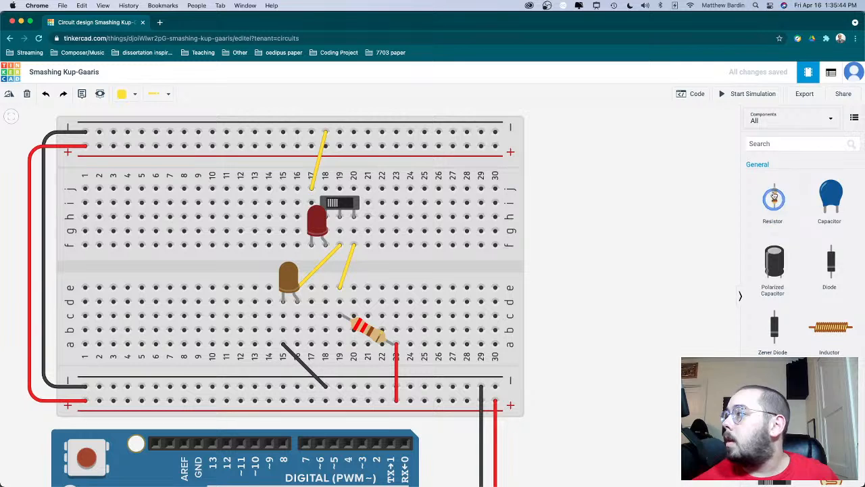
{"action": "left_click_drag", "start_coordinate": [774, 188], "coordinate": [225, 204]}
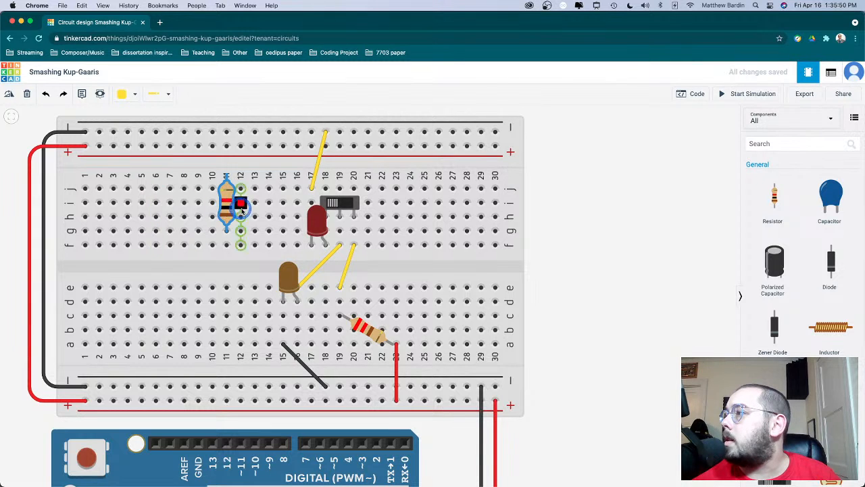
{"action": "left_click_drag", "start_coordinate": [226, 212], "coordinate": [231, 212]}
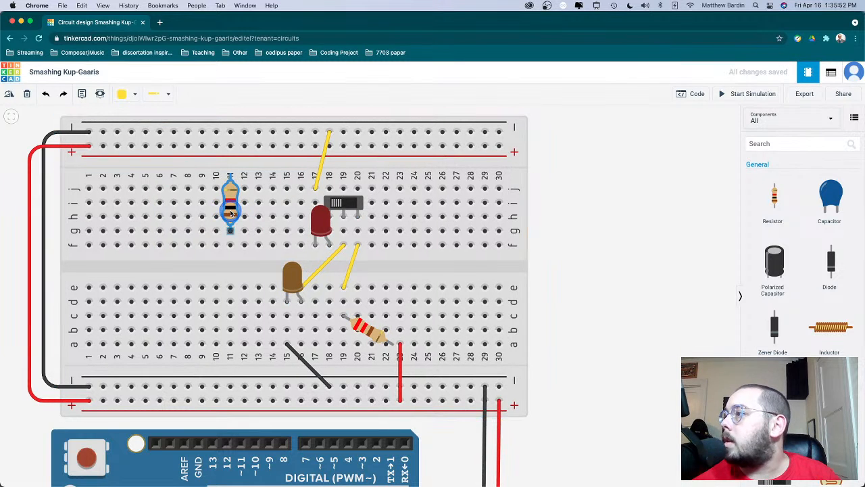
{"action": "left_click", "coordinate": [648, 202]}
{"action": "left_click", "coordinate": [247, 211]}
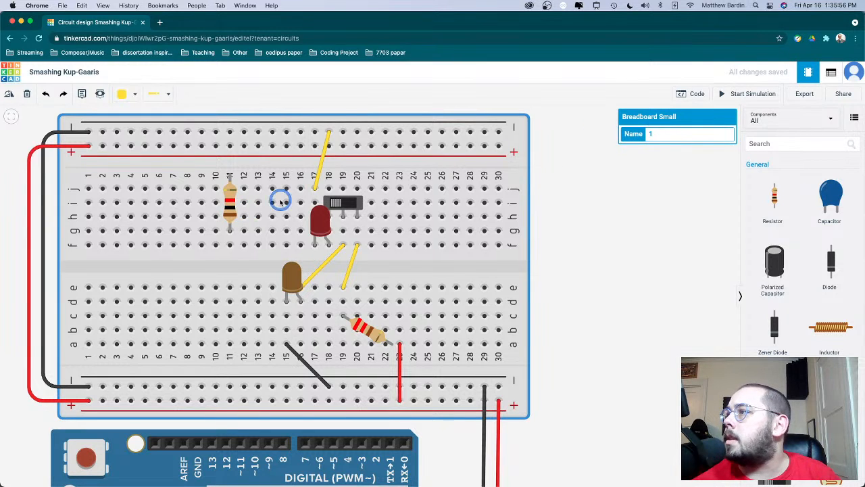
- Set the resistance of the new resistor in column 11 to 220 Ω
{"action": "left_click", "coordinate": [230, 202]}
{"action": "left_click", "coordinate": [692, 138]}
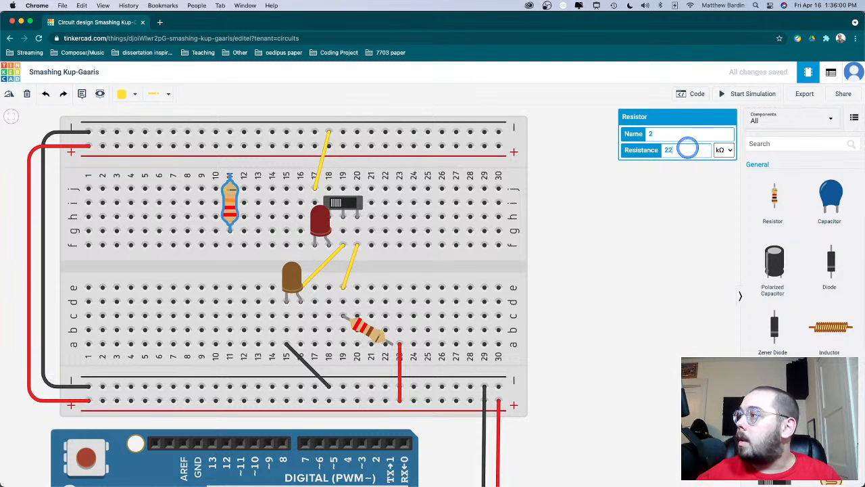
{"action": "left_click", "coordinate": [720, 149]}
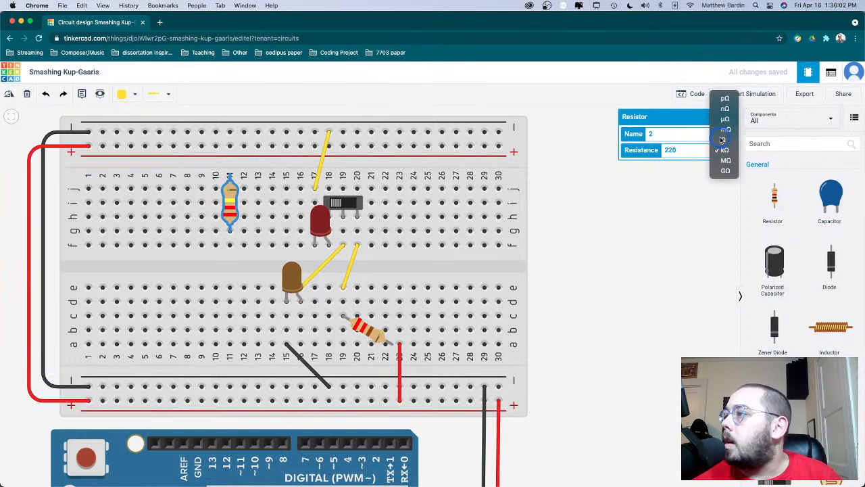
{"action": "left_click", "coordinate": [722, 140]}
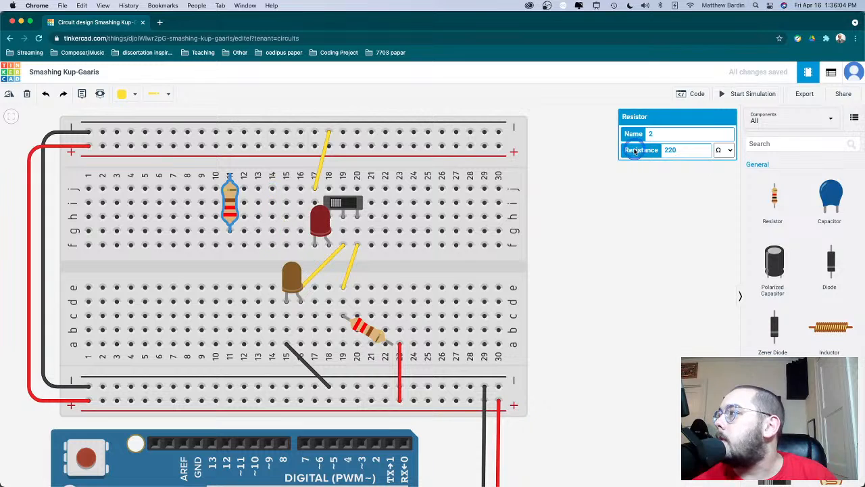
{"action": "left_click", "coordinate": [597, 210]}
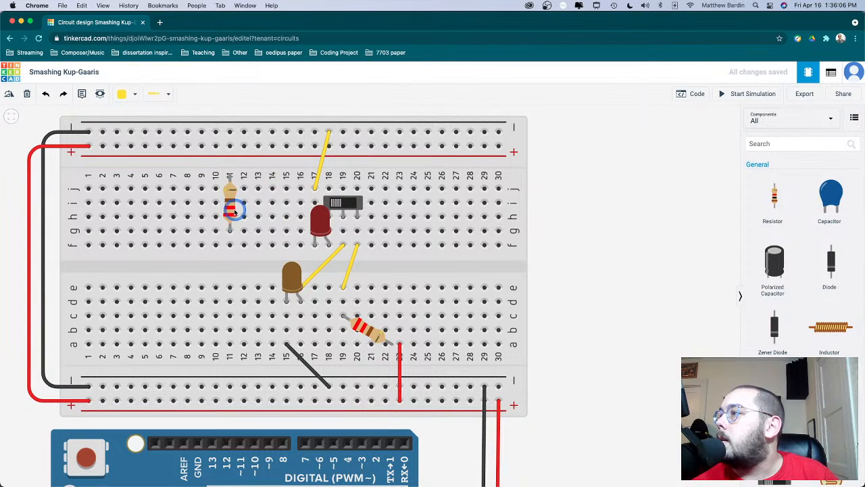
- Move the upright resistor to column 17, from the upper negative rail to row j, and delete the yellow wire it replaces
{"action": "left_click_drag", "start_coordinate": [233, 211], "coordinate": [317, 173]}
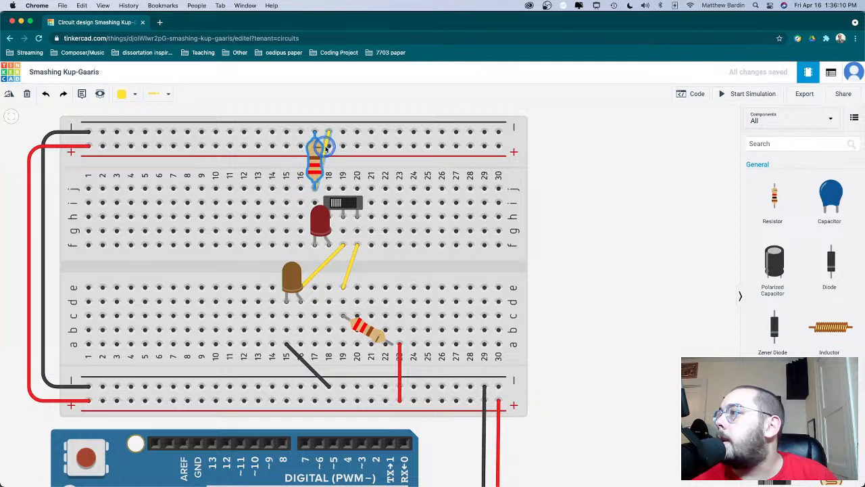
{"action": "left_click", "coordinate": [329, 146]}
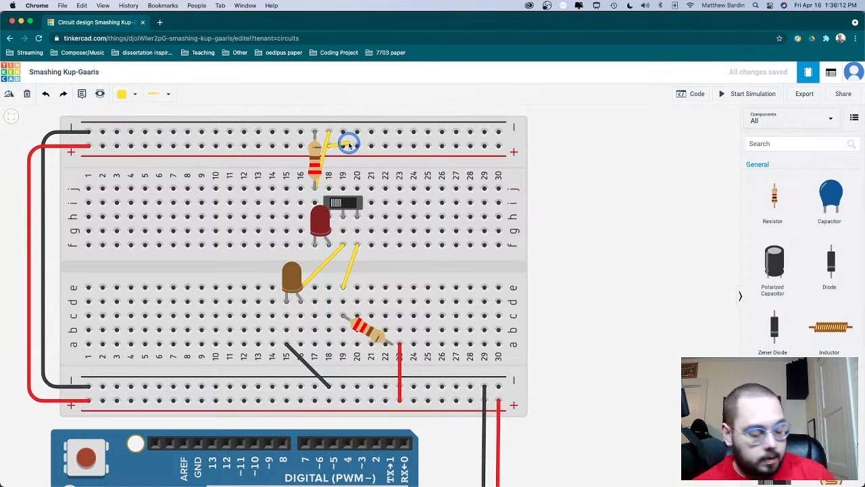
{"action": "left_click", "coordinate": [348, 142]}
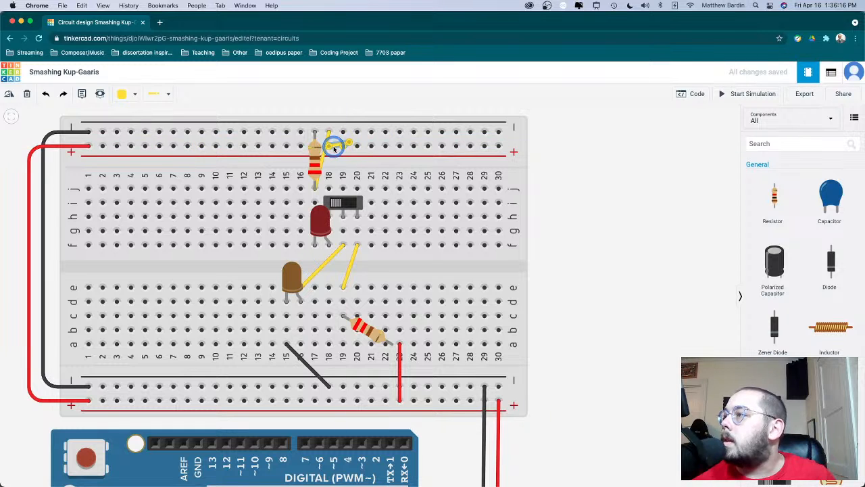
{"action": "left_click_drag", "start_coordinate": [334, 149], "coordinate": [328, 146]}
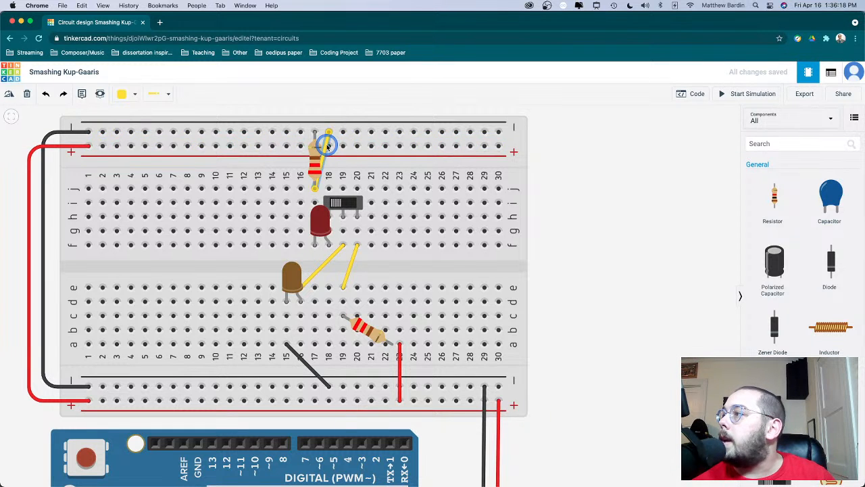
{"action": "key", "text": "Delete"}
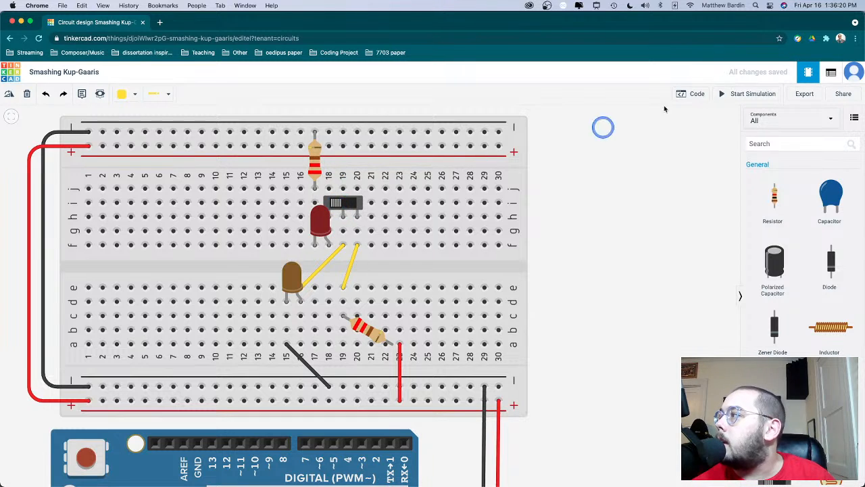
- Simulate the circuit, operate the slideswitch, inspect the properties of both resistors, and stop the simulation
{"action": "left_click", "coordinate": [723, 95]}
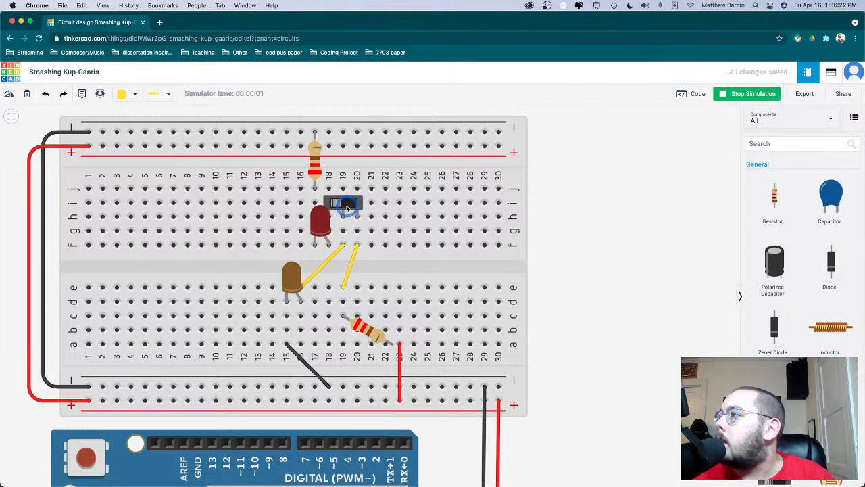
{"action": "left_click", "coordinate": [347, 208]}
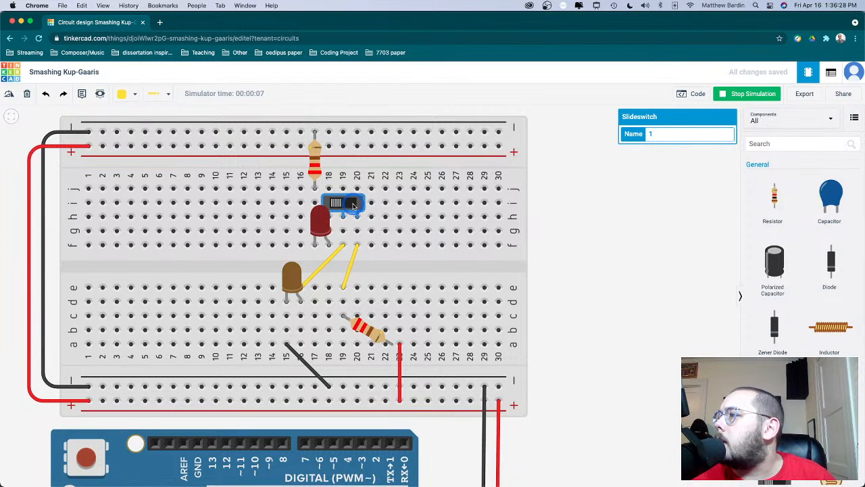
{"action": "left_click", "coordinate": [593, 284]}
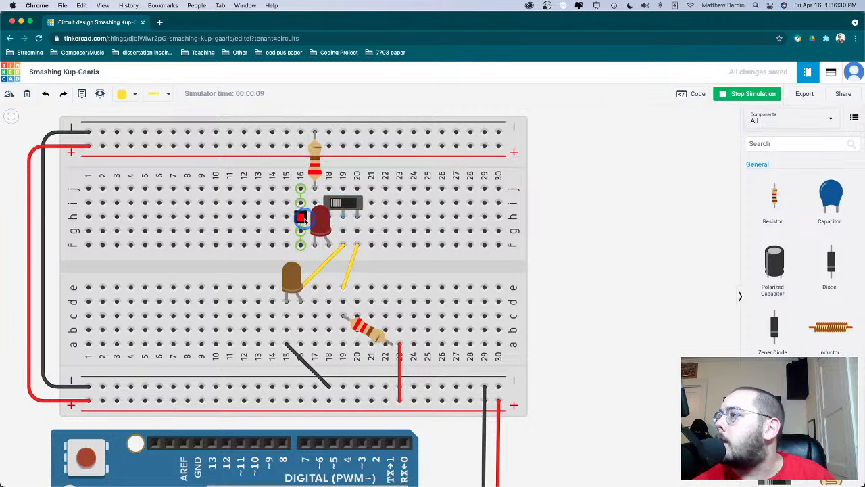
{"action": "left_click", "coordinate": [314, 157]}
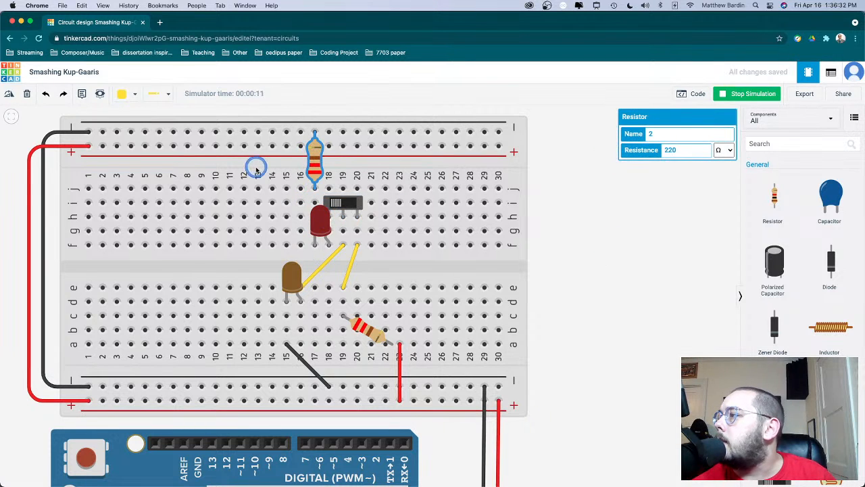
{"action": "left_click", "coordinate": [366, 319]}
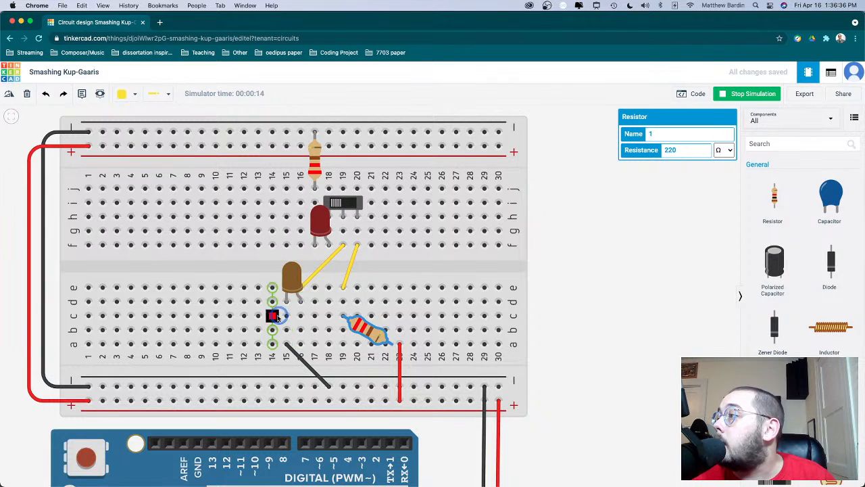
{"action": "left_click_drag", "start_coordinate": [276, 318], "coordinate": [716, 200]}
{"action": "left_click", "coordinate": [721, 98]}
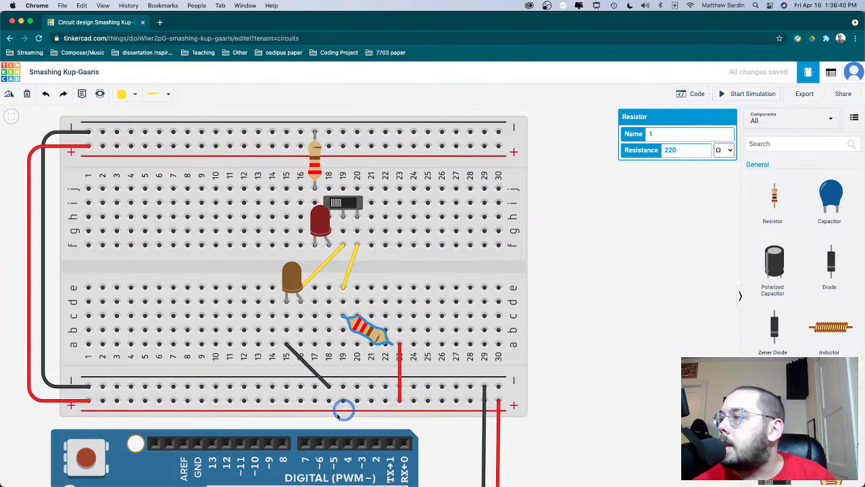
- Lay the lower resistor flat in row c from column 11 to 15, and move the upper resistor to column 14 between negative rail and row j
{"action": "left_click_drag", "start_coordinate": [382, 332], "coordinate": [264, 318]}
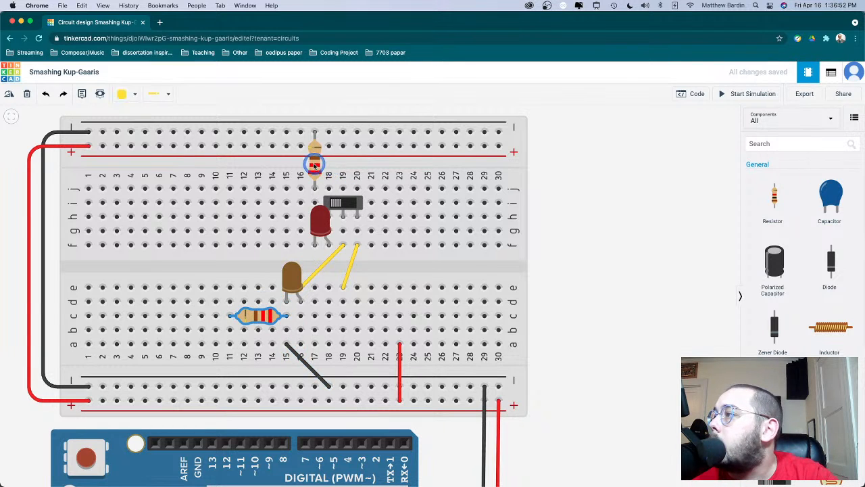
{"action": "left_click_drag", "start_coordinate": [314, 166], "coordinate": [255, 200]}
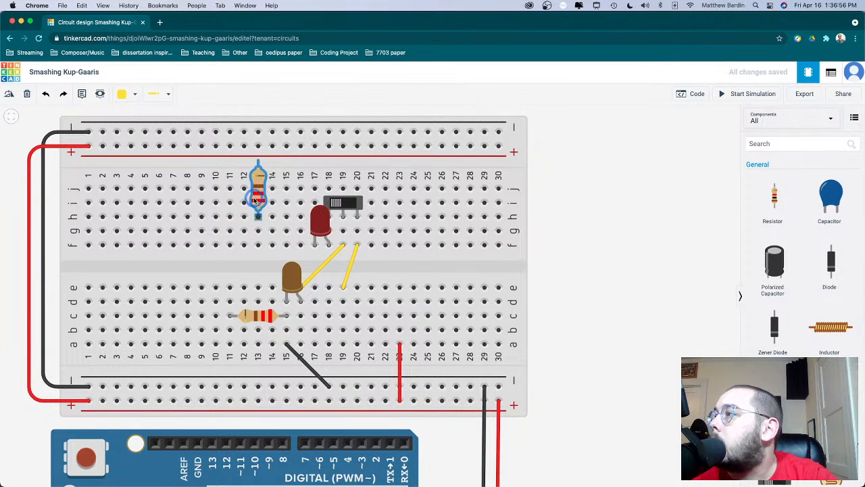
{"action": "left_click_drag", "start_coordinate": [264, 163], "coordinate": [271, 164]}
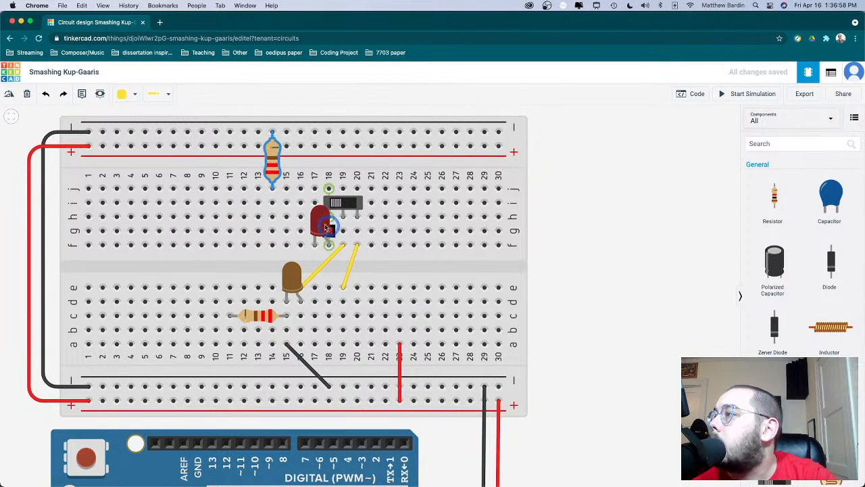
- Move the red LED to columns 14 and 15 in row h, and wire f18 under the slideswitch to g15
{"action": "left_click_drag", "start_coordinate": [320, 220], "coordinate": [277, 196]}
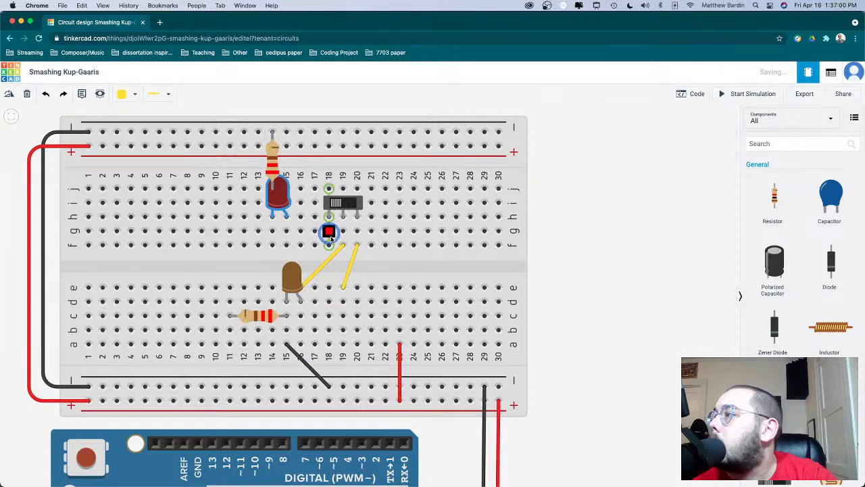
{"action": "left_click_drag", "start_coordinate": [330, 245], "coordinate": [284, 228]}
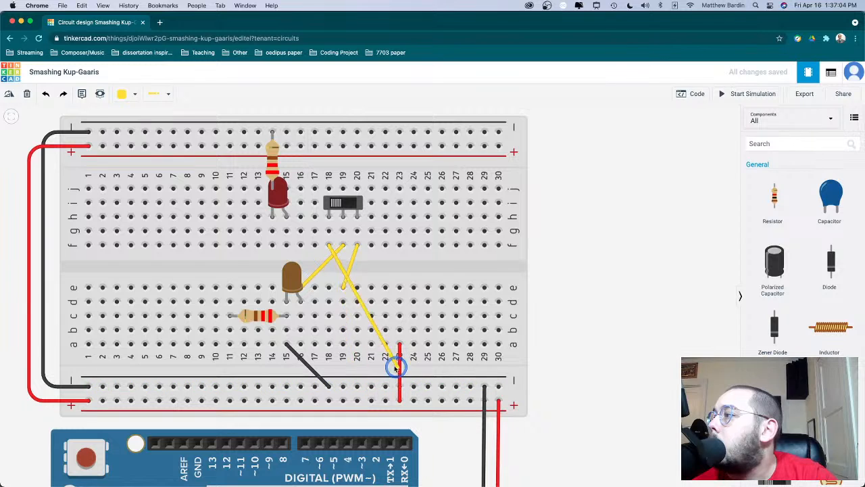
{"action": "left_click", "coordinate": [287, 230]}
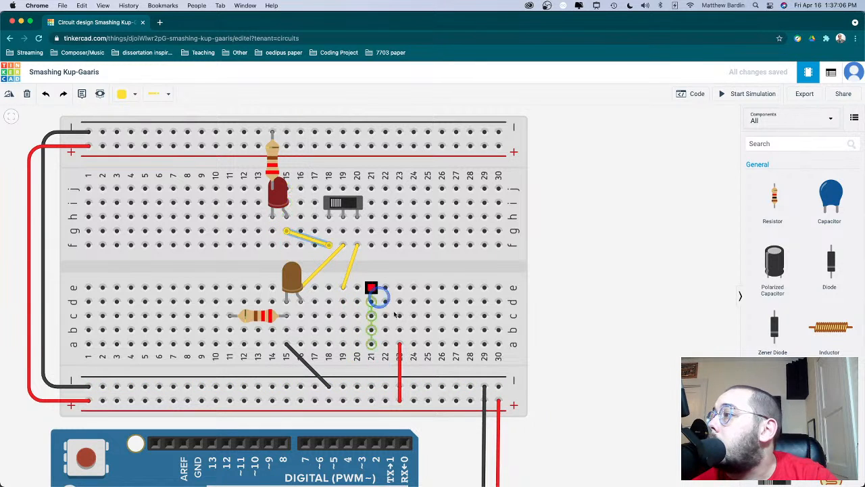
- Delete the yellow wire between f20 and e19, and move the red wire's upper end from a23 to f20
{"action": "left_click_drag", "start_coordinate": [400, 350], "coordinate": [399, 346]}
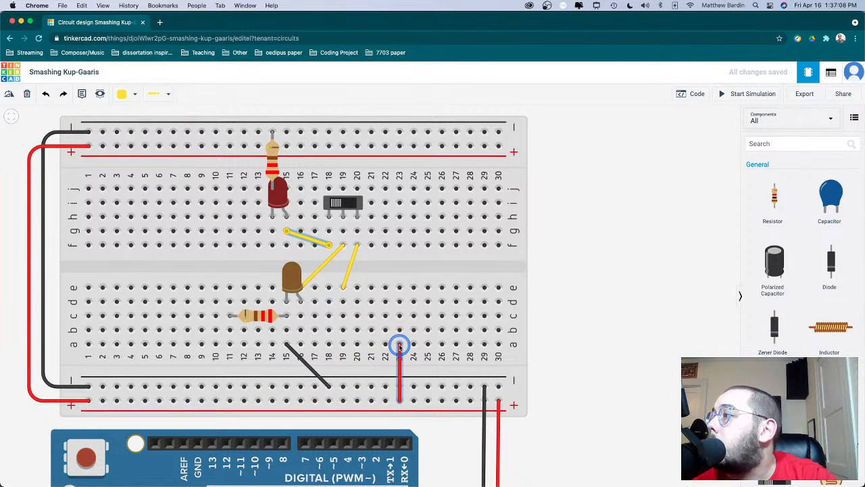
{"action": "left_click", "coordinate": [350, 276]}
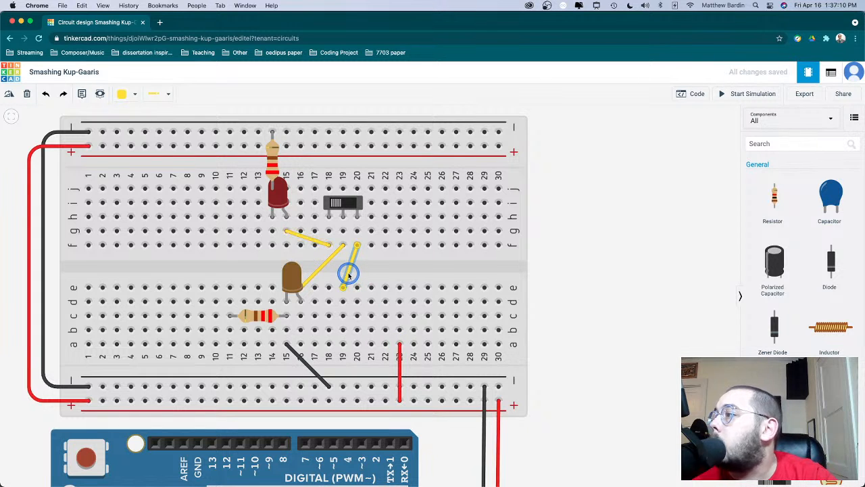
{"action": "key", "text": "Delete"}
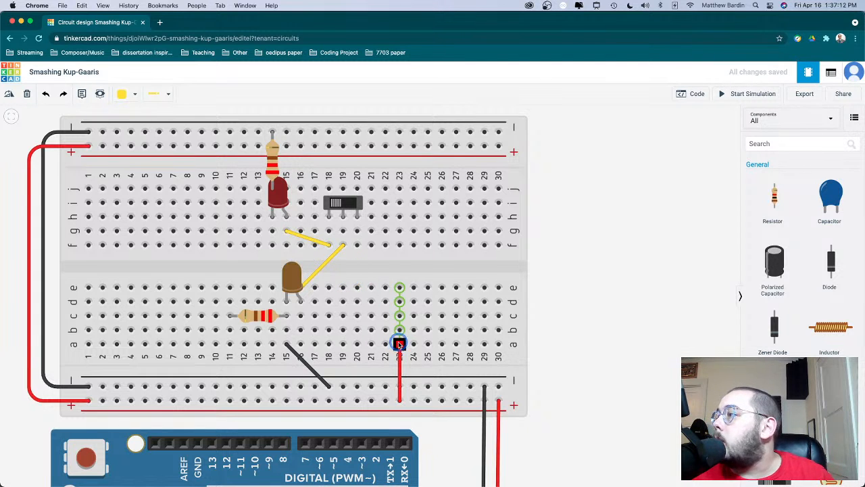
{"action": "left_click", "coordinate": [399, 345]}
{"action": "left_click", "coordinate": [357, 245]}
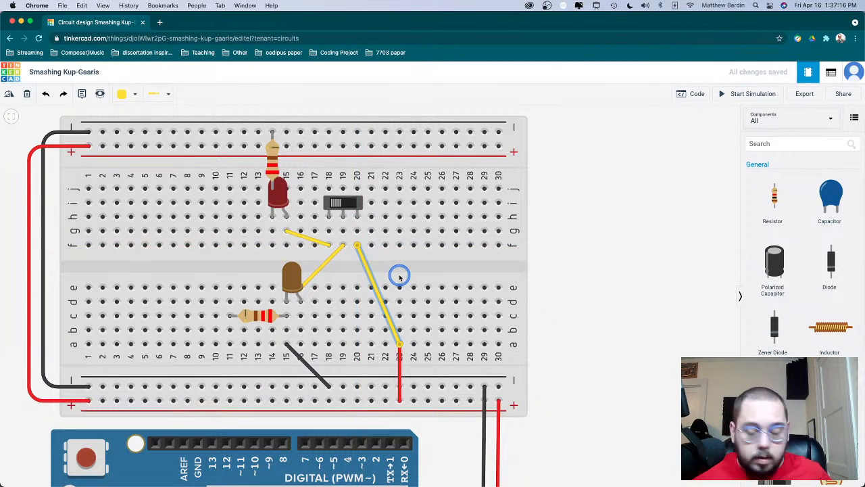
{"action": "key", "text": "Delete"}
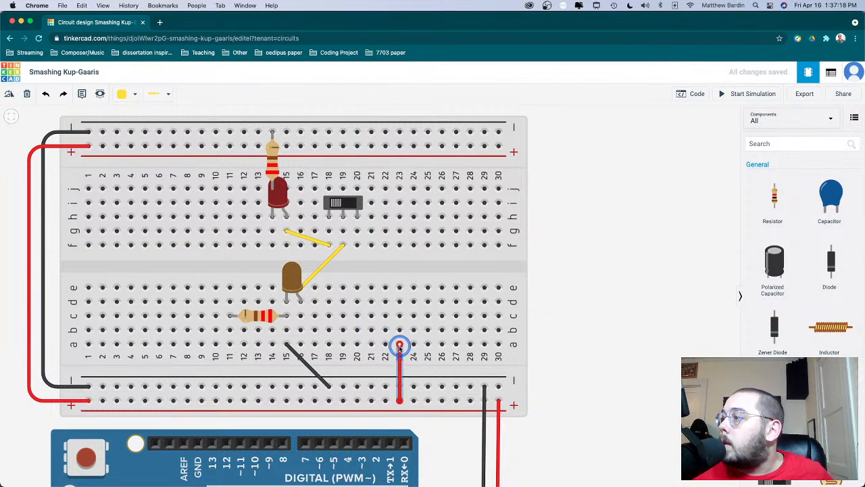
{"action": "left_click_drag", "start_coordinate": [399, 346], "coordinate": [357, 244]}
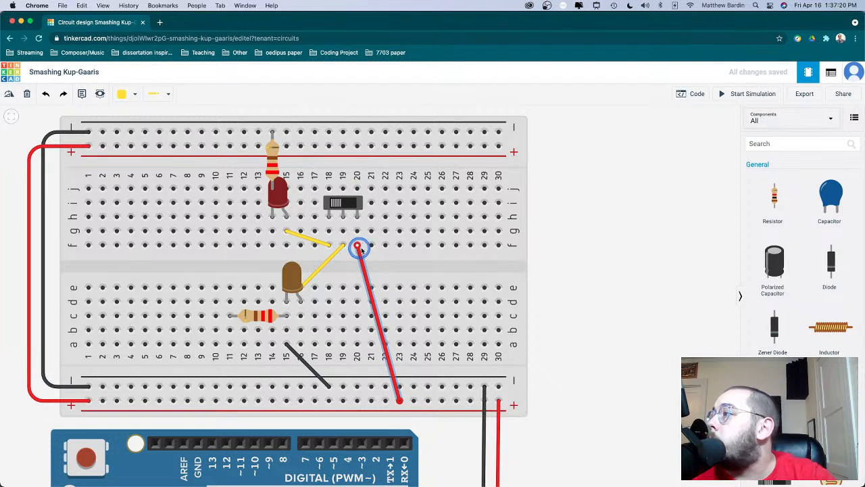
- Simulate the rewired circuit, flip the slideswitch over and back, check the black ground wire, and stop the simulation
{"action": "left_click", "coordinate": [751, 93]}
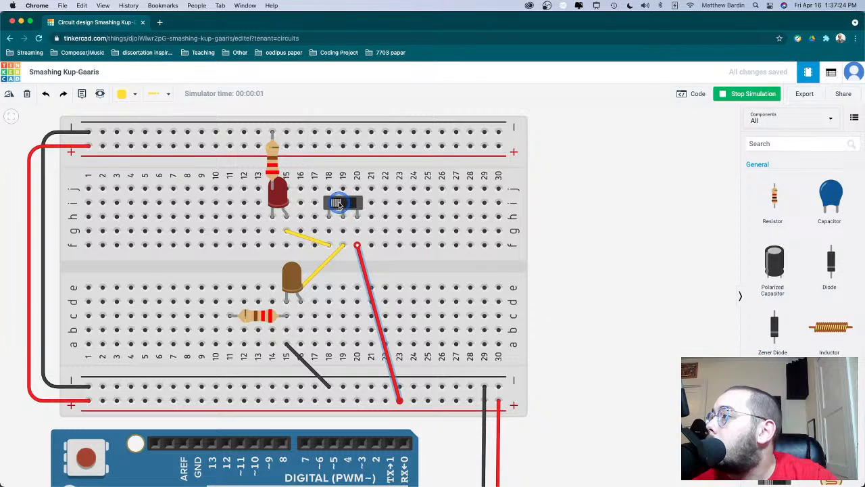
{"action": "left_click", "coordinate": [339, 203]}
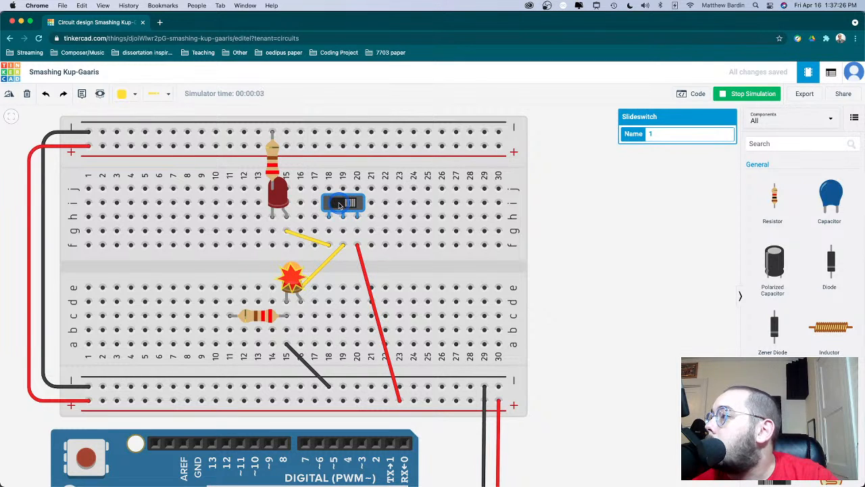
{"action": "left_click", "coordinate": [339, 203]}
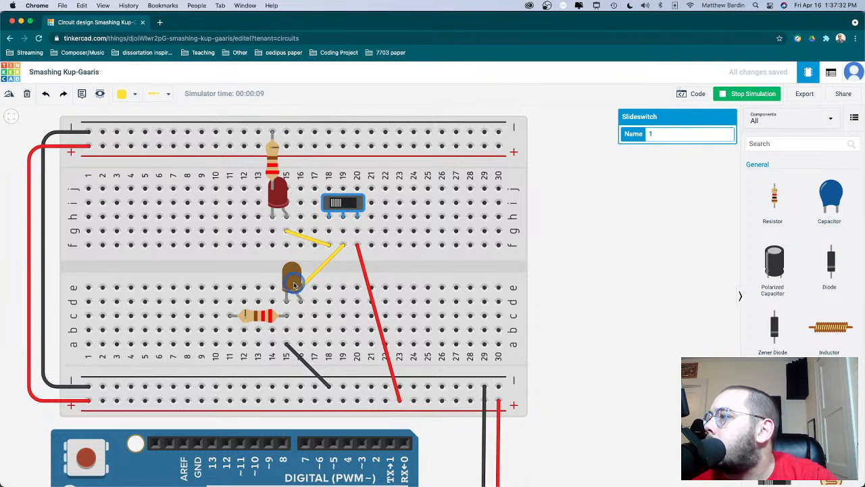
{"action": "left_click", "coordinate": [292, 351]}
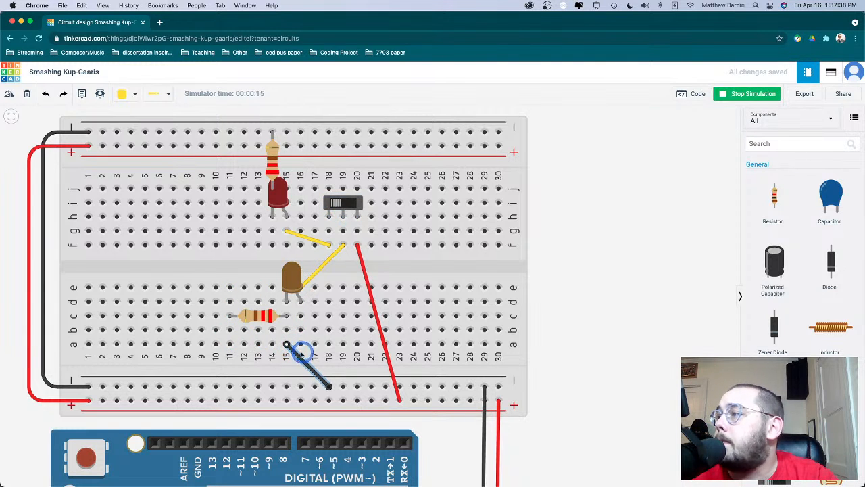
{"action": "left_click", "coordinate": [731, 92]}
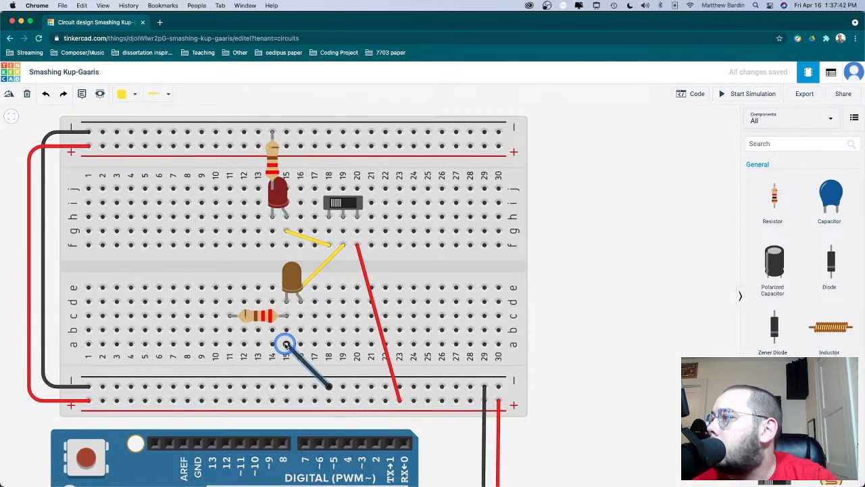
- Move the black ground wire's upper end to b11, and shift the red LED down to row f in columns 14 and 15
{"action": "left_click_drag", "start_coordinate": [288, 347], "coordinate": [230, 330]}
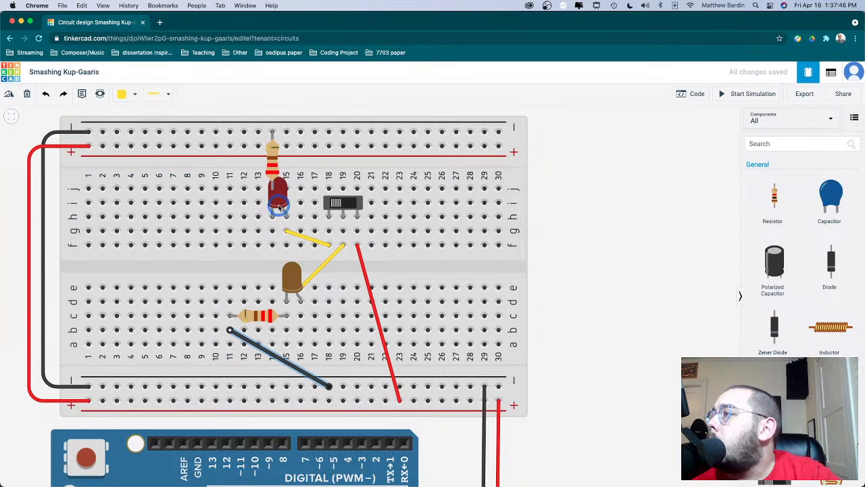
{"action": "left_click_drag", "start_coordinate": [280, 207], "coordinate": [277, 231]}
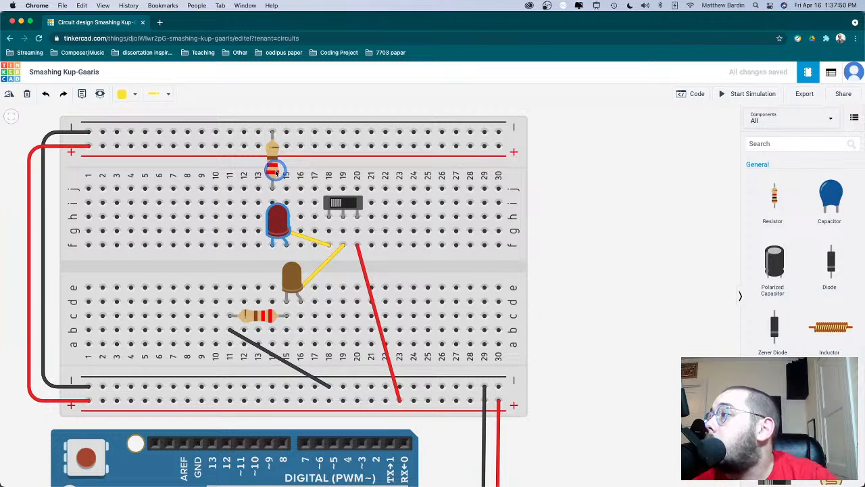
- Rotate the upper resistor by three increments and lay it flat in row i from column 10 to 14
{"action": "left_click_drag", "start_coordinate": [270, 170], "coordinate": [262, 191]}
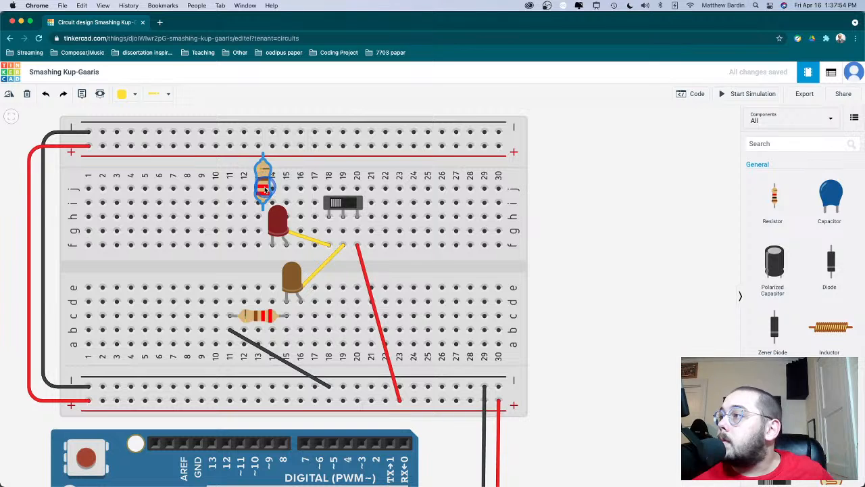
{"action": "key", "text": "r"}
{"action": "key", "text": "r"}
{"action": "key", "text": "r"}
{"action": "left_click_drag", "start_coordinate": [264, 190], "coordinate": [246, 205]}
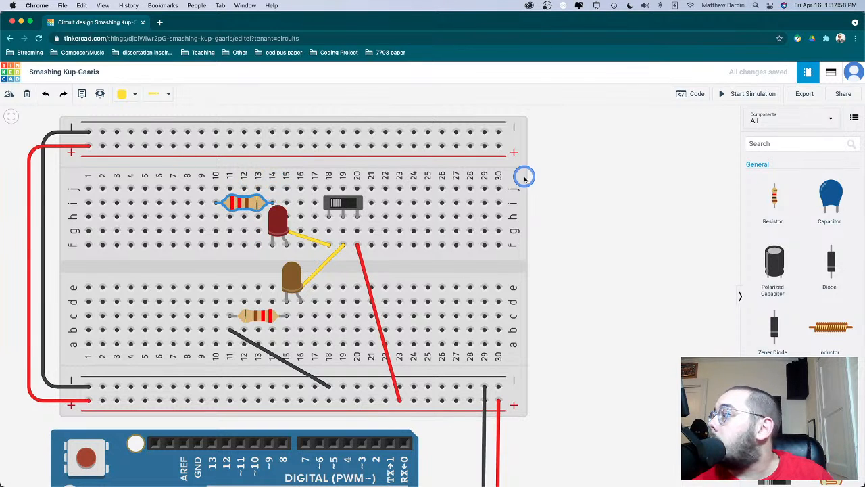
- Wire j10 to the upper negative rail in column 10 and start the simulation
{"action": "left_click", "coordinate": [215, 189]}
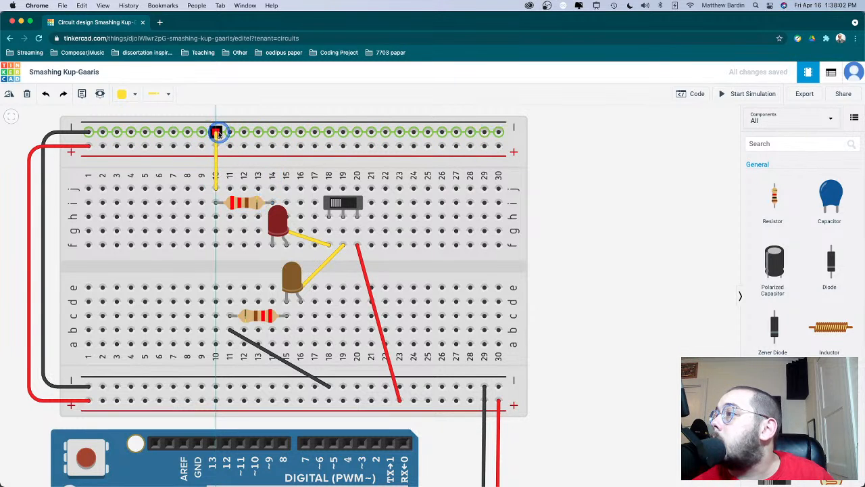
{"action": "left_click", "coordinate": [217, 132]}
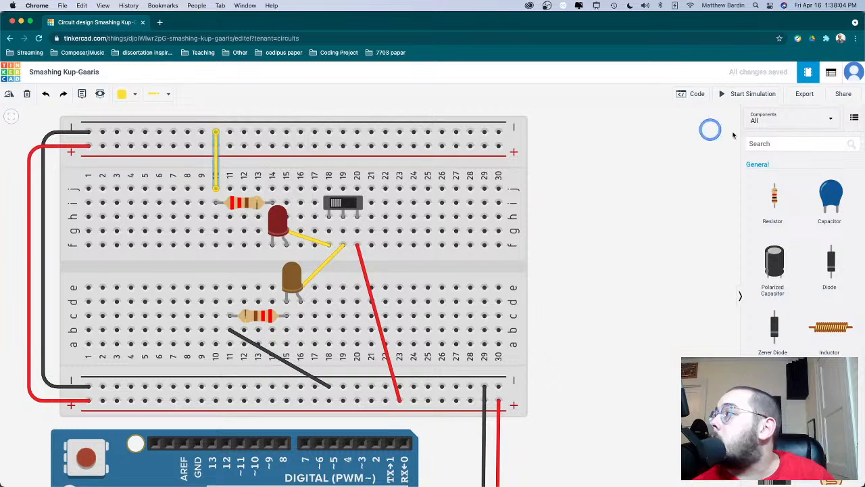
{"action": "left_click", "coordinate": [733, 96]}
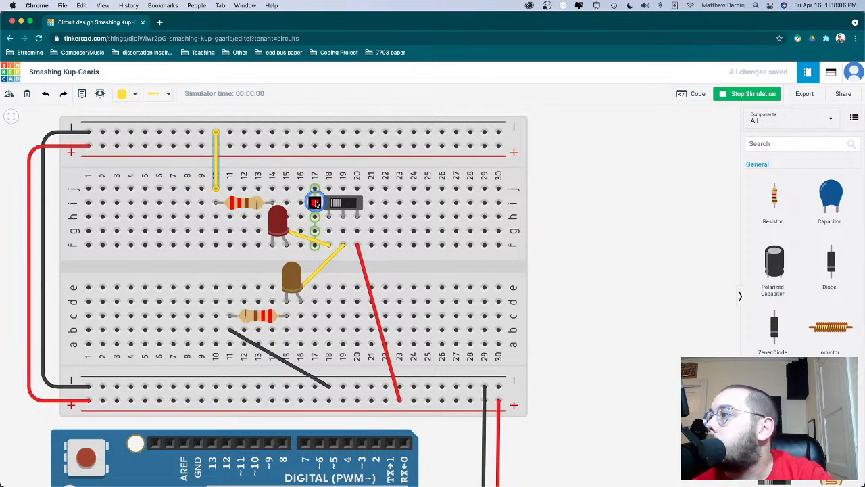
- Flip the slideswitch back and forth in the running simulation to test both LEDs
{"action": "left_click", "coordinate": [335, 203]}
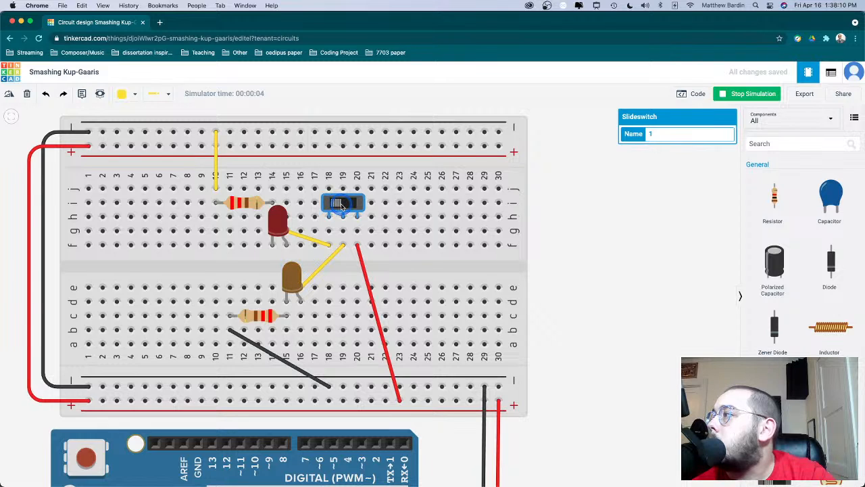
{"action": "left_click", "coordinate": [342, 204]}
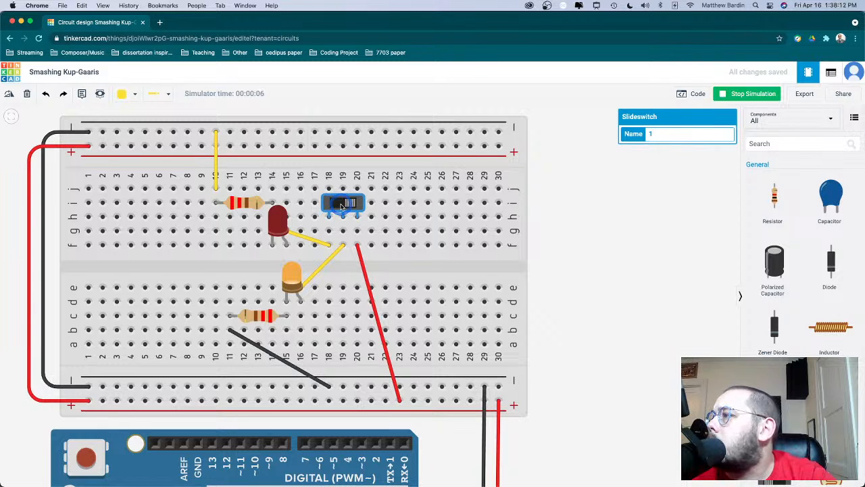
{"action": "left_click", "coordinate": [342, 204]}
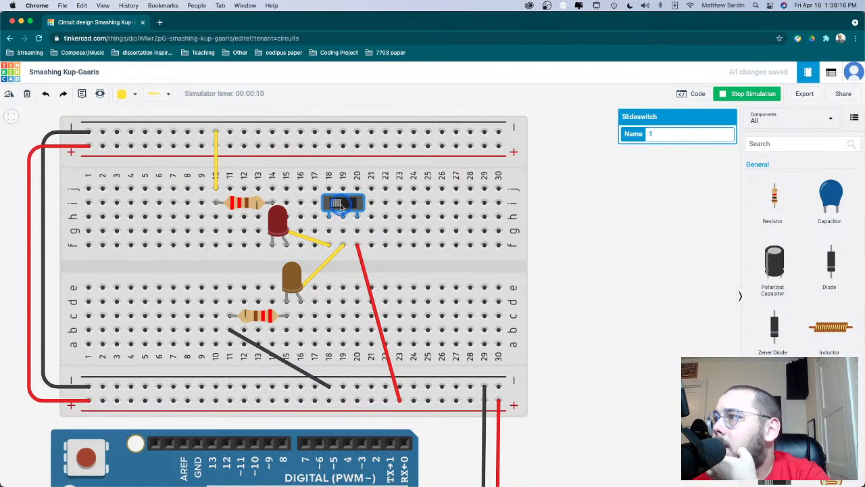
{"action": "left_click", "coordinate": [341, 204]}
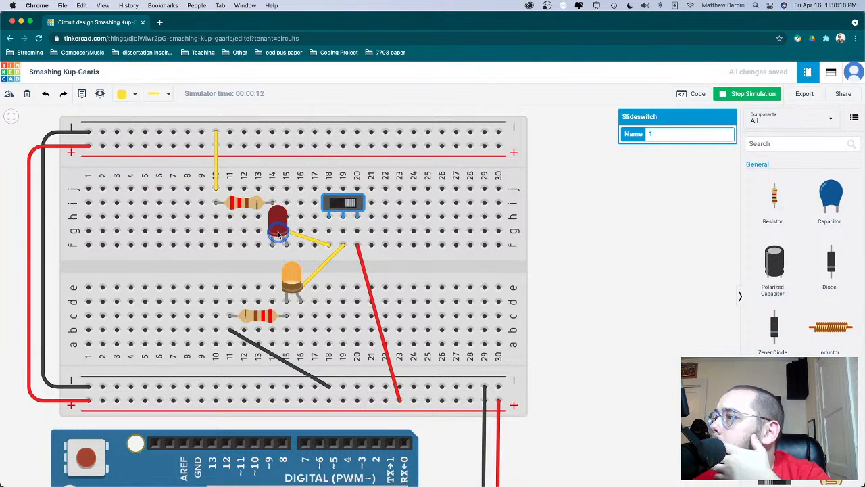
- Try the switch end of the red LED's yellow wire in g20, and stop the simulation
{"action": "left_click", "coordinate": [319, 242]}
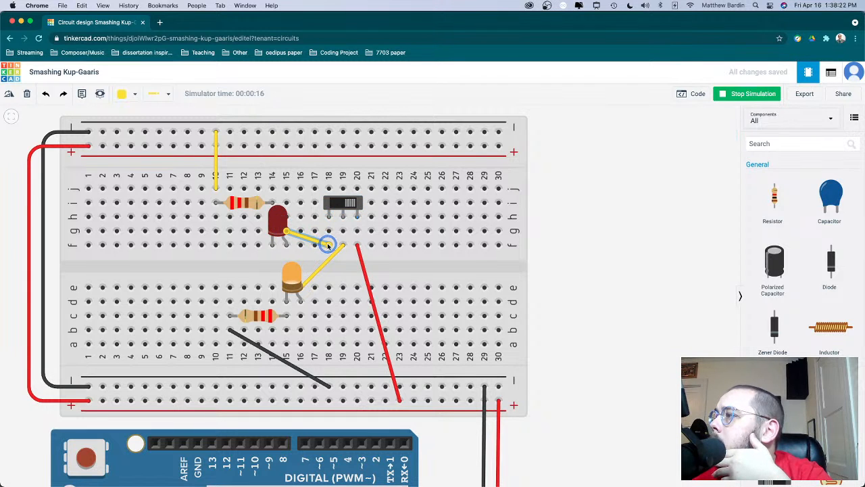
{"action": "left_click_drag", "start_coordinate": [329, 246], "coordinate": [358, 231]}
{"action": "left_click", "coordinate": [731, 95]}
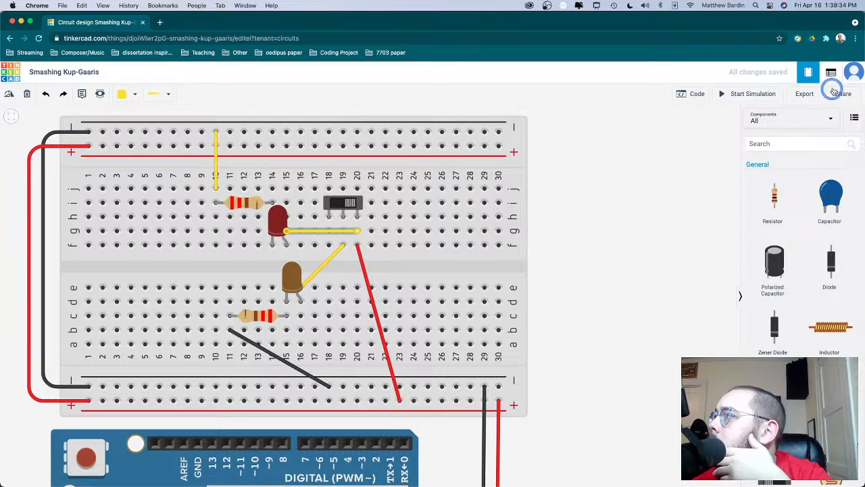
- Restart the simulation and flip the slideswitch to check how both LEDs respond with the red LED wired to column 20
{"action": "left_click", "coordinate": [764, 95]}
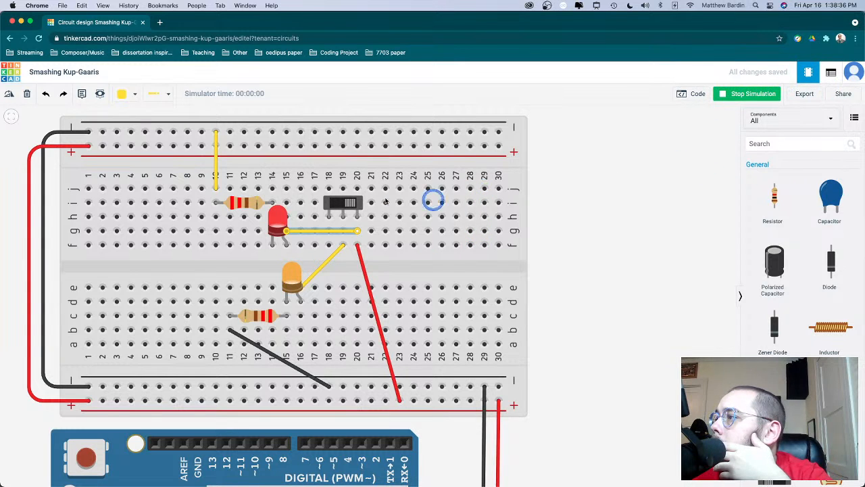
{"action": "left_click", "coordinate": [351, 205]}
{"action": "left_click", "coordinate": [351, 205]}
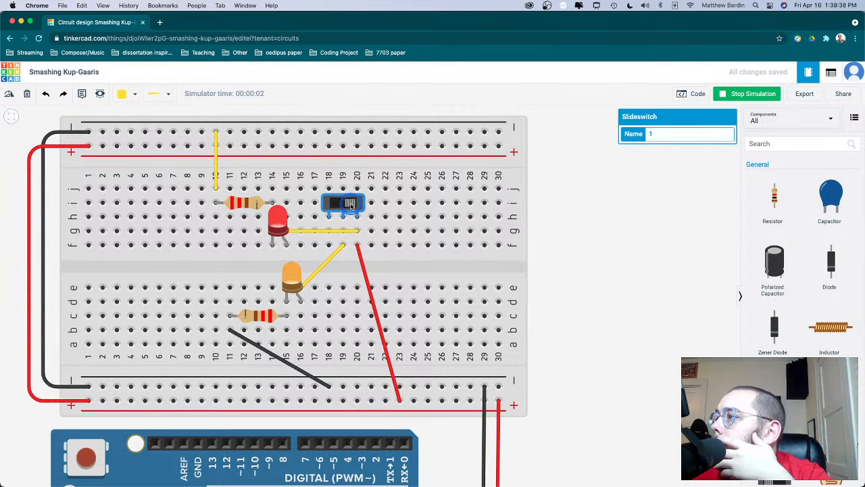
{"action": "left_click", "coordinate": [351, 205]}
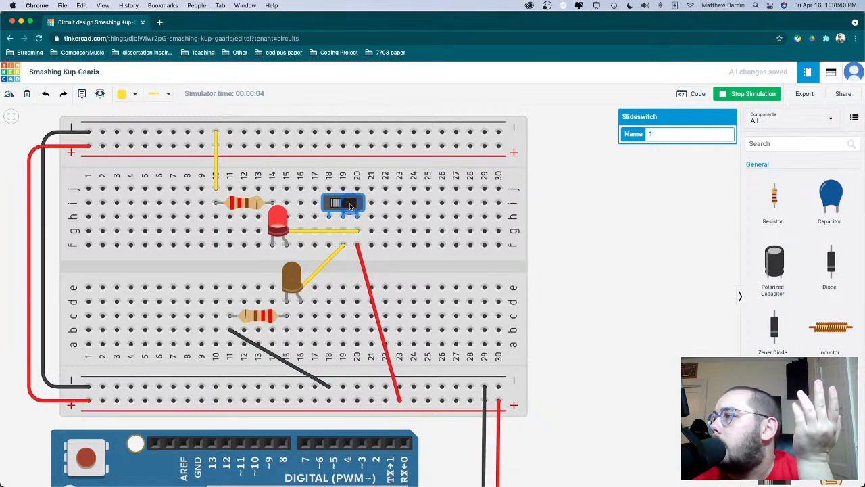
- Stop the simulation and move the switch end of the red LED's yellow wire to g18
{"action": "left_click", "coordinate": [355, 231]}
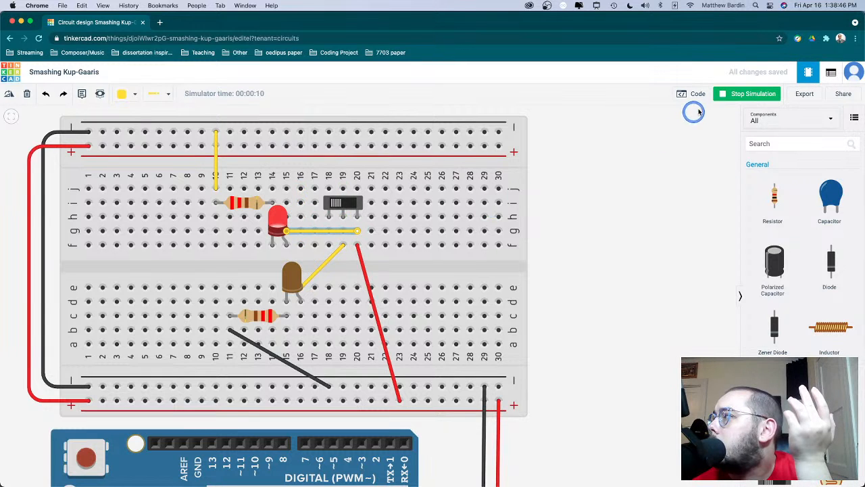
{"action": "left_click", "coordinate": [733, 99]}
{"action": "left_click", "coordinate": [358, 231]}
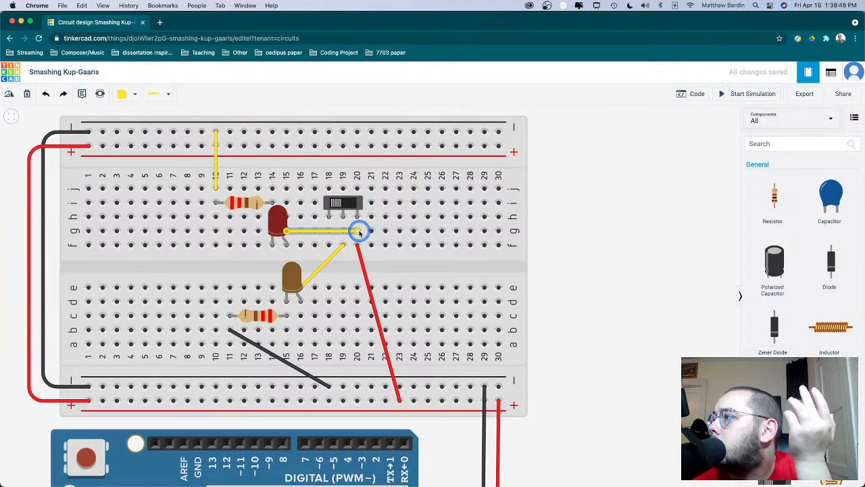
{"action": "left_click_drag", "start_coordinate": [358, 231], "coordinate": [329, 230]}
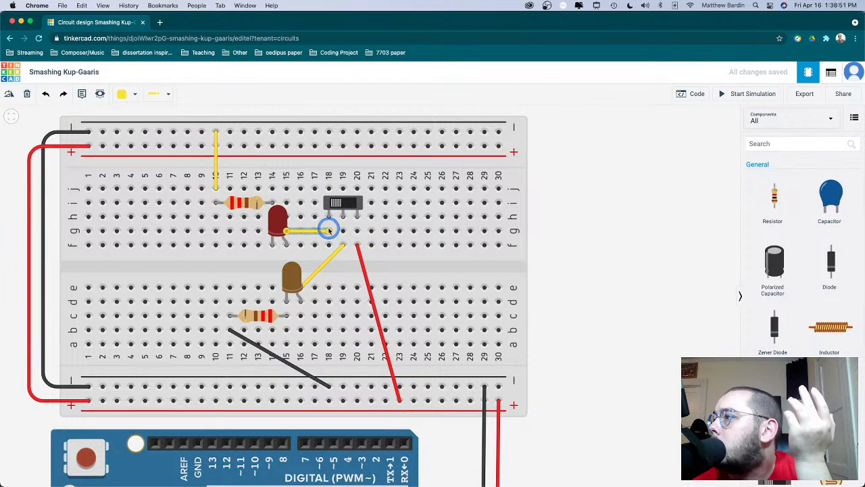
- Simulate the circuit with the wire in column 18 and flip the slideswitch over and back
{"action": "left_click", "coordinate": [753, 94]}
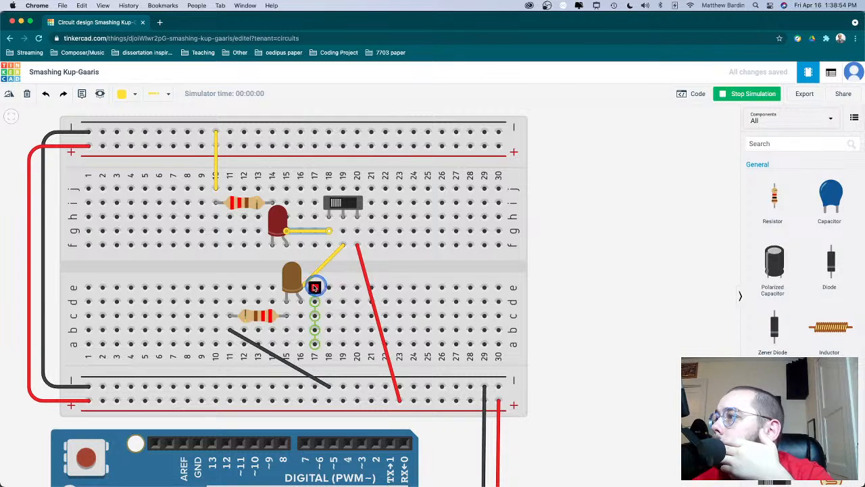
{"action": "left_click", "coordinate": [340, 203]}
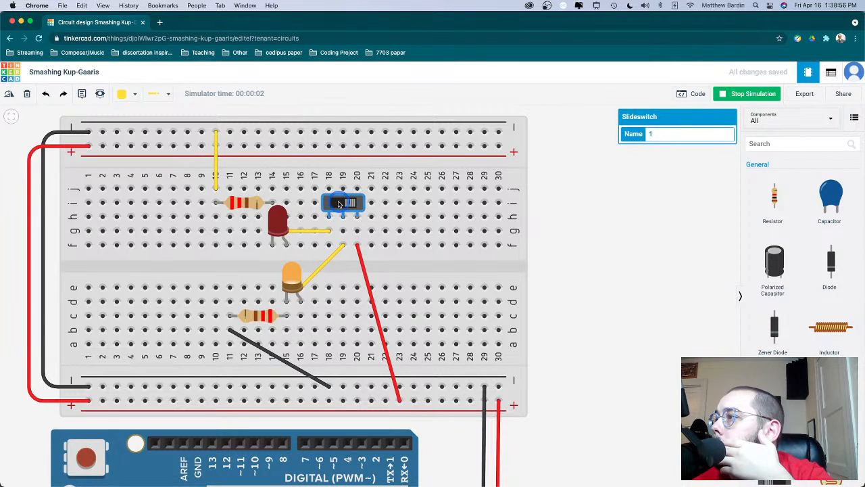
{"action": "left_click", "coordinate": [340, 204]}
- Change the color of the upper LED to Orange and deselect it
{"action": "left_click", "coordinate": [278, 220]}
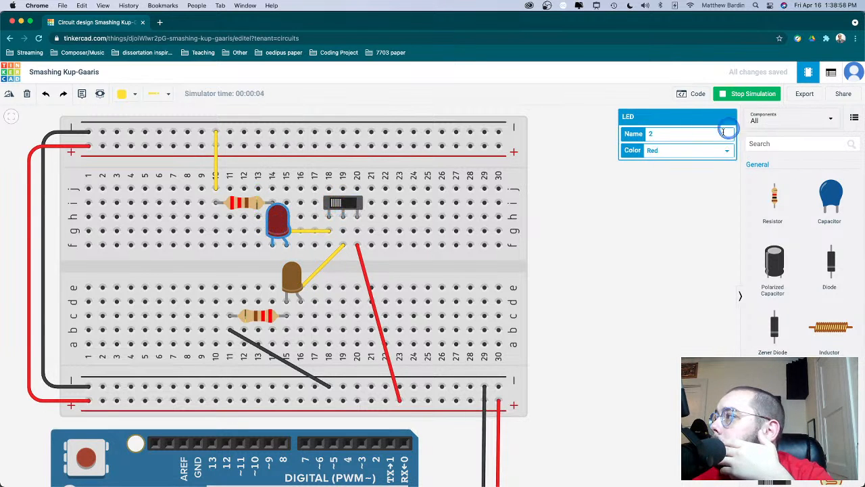
{"action": "left_click", "coordinate": [703, 151]}
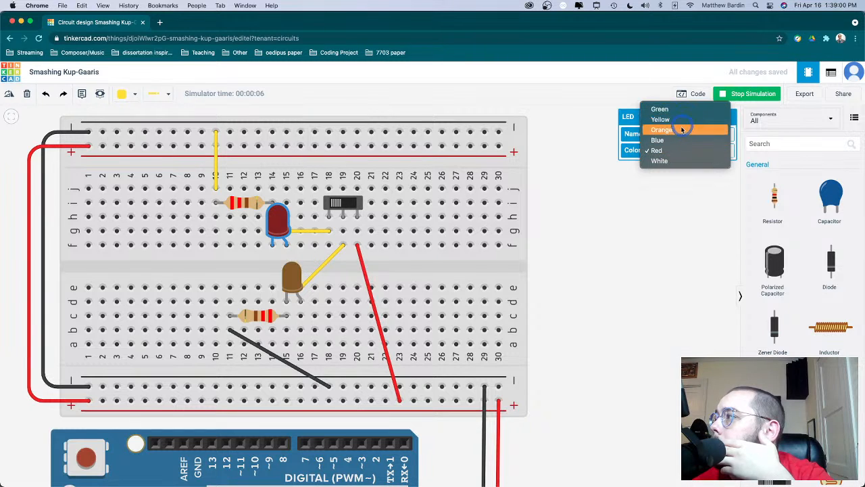
{"action": "left_click", "coordinate": [680, 130]}
{"action": "left_click", "coordinate": [619, 210]}
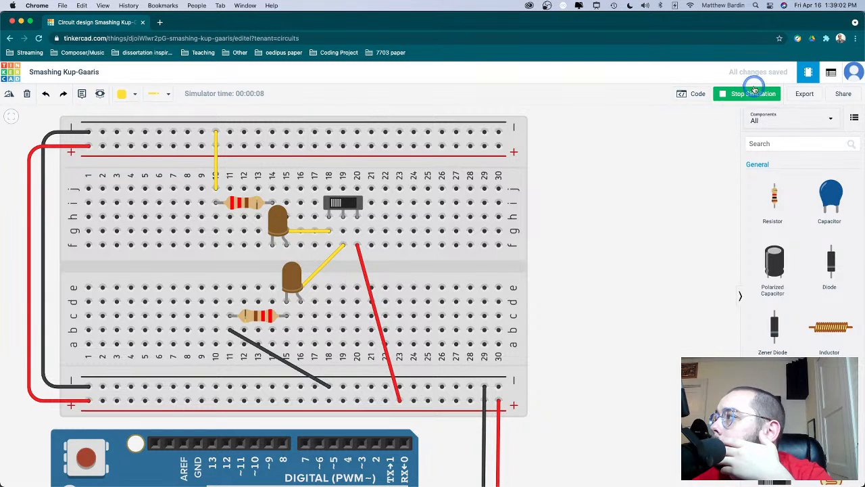
- Flip the slideswitch over and back, inspect the upper LED's properties, and stop the simulation
{"action": "left_click", "coordinate": [342, 204]}
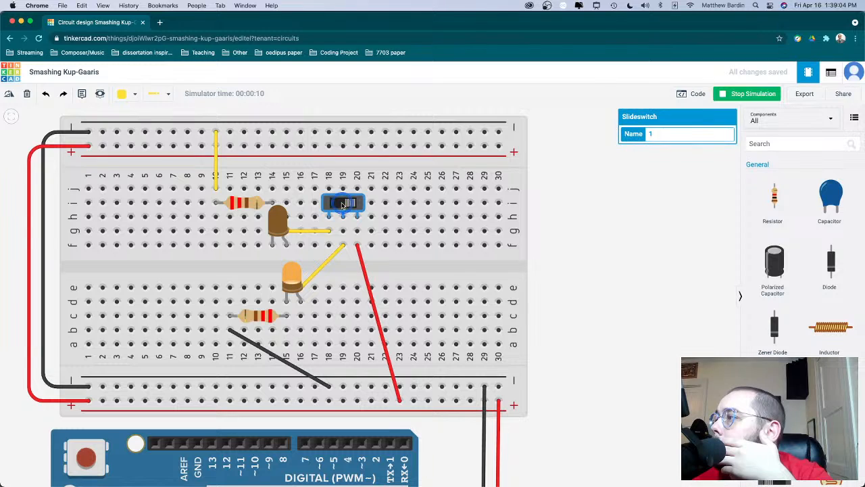
{"action": "left_click", "coordinate": [343, 204]}
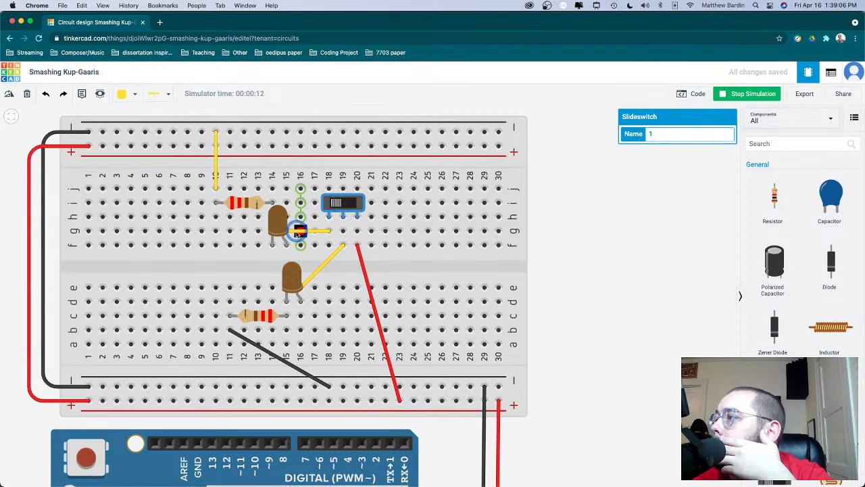
{"action": "left_click", "coordinate": [280, 229]}
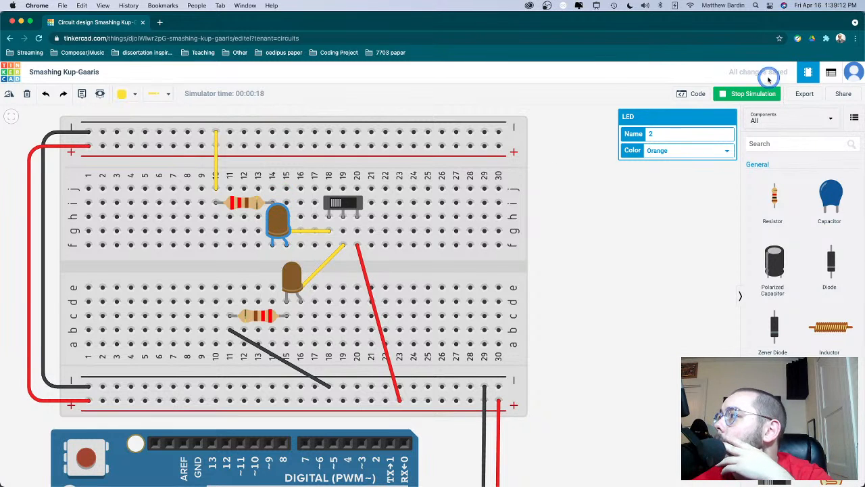
{"action": "left_click", "coordinate": [747, 93]}
- Move the upper LED to row h in columns 14 and 15, and its resistor to row g from column 10 to 14
{"action": "left_click", "coordinate": [401, 177]}
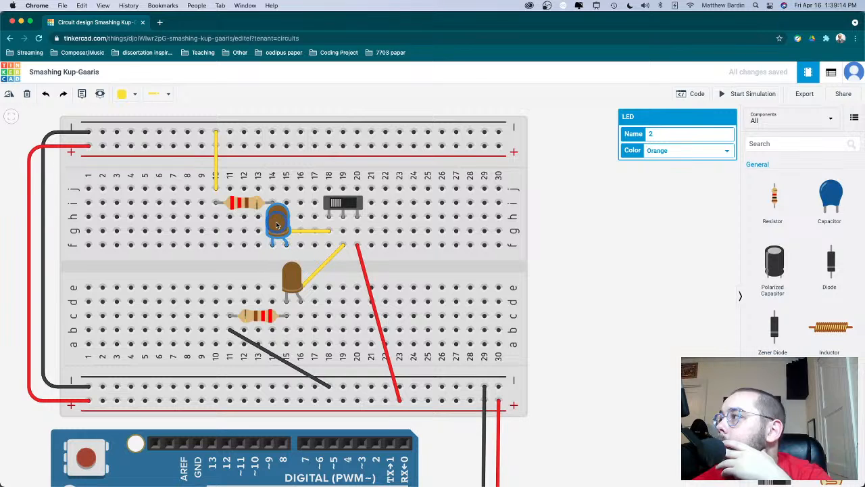
{"action": "left_click_drag", "start_coordinate": [269, 225], "coordinate": [270, 203]}
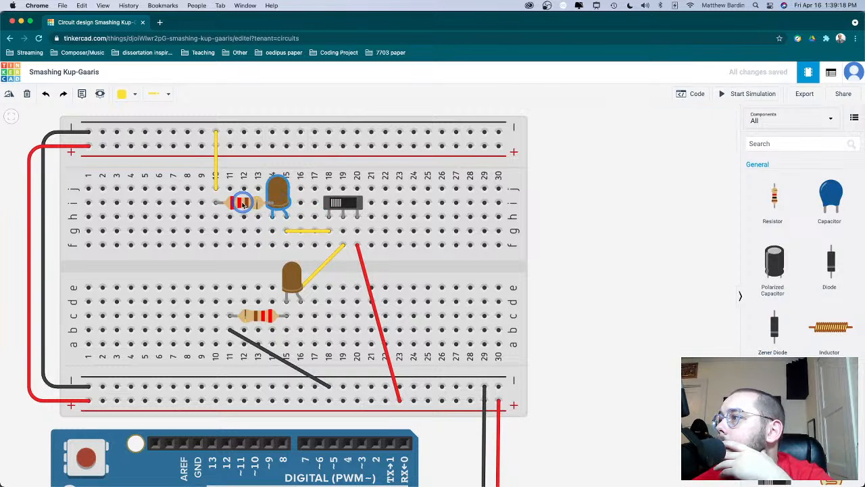
{"action": "left_click_drag", "start_coordinate": [242, 205], "coordinate": [244, 237]}
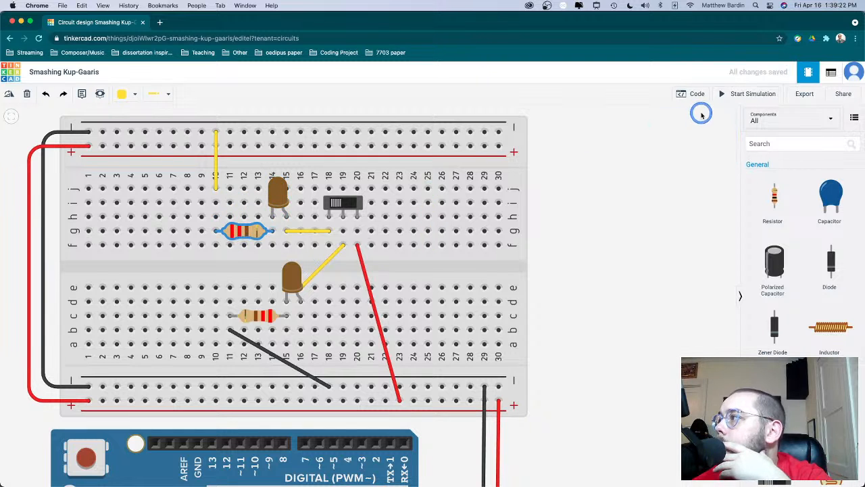
- Simulate the rearranged circuit, flip the slideswitch several times to compare the two LEDs, and stop the simulation
{"action": "left_click", "coordinate": [737, 94]}
{"action": "left_click", "coordinate": [347, 205]}
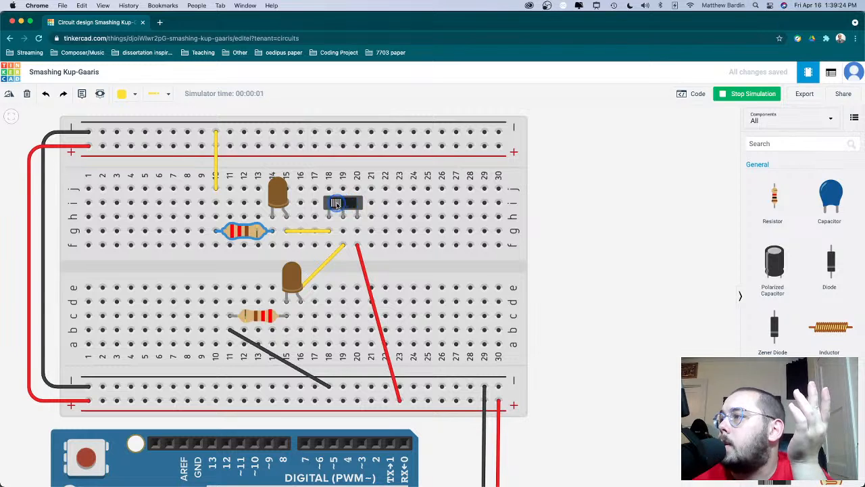
{"action": "left_click", "coordinate": [336, 205]}
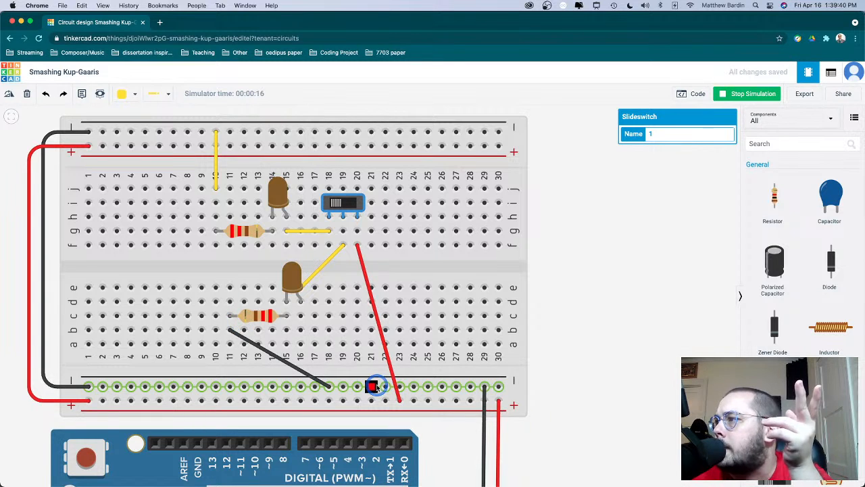
{"action": "left_click", "coordinate": [337, 203]}
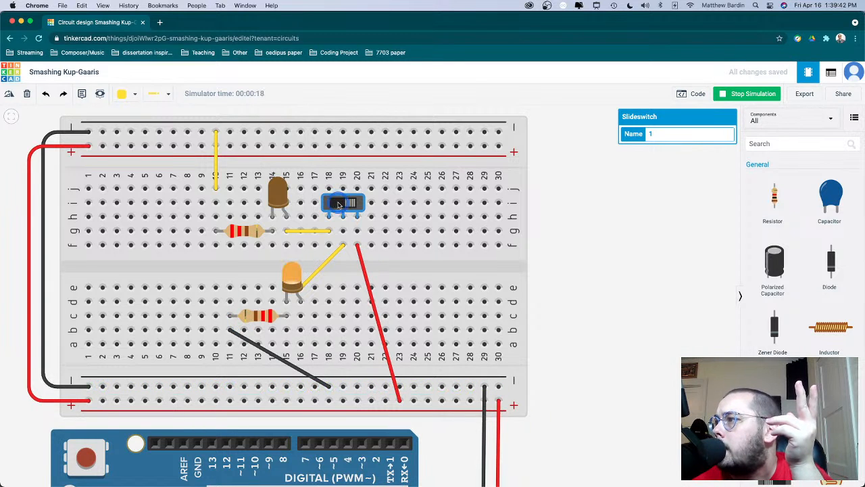
{"action": "left_click", "coordinate": [338, 203]}
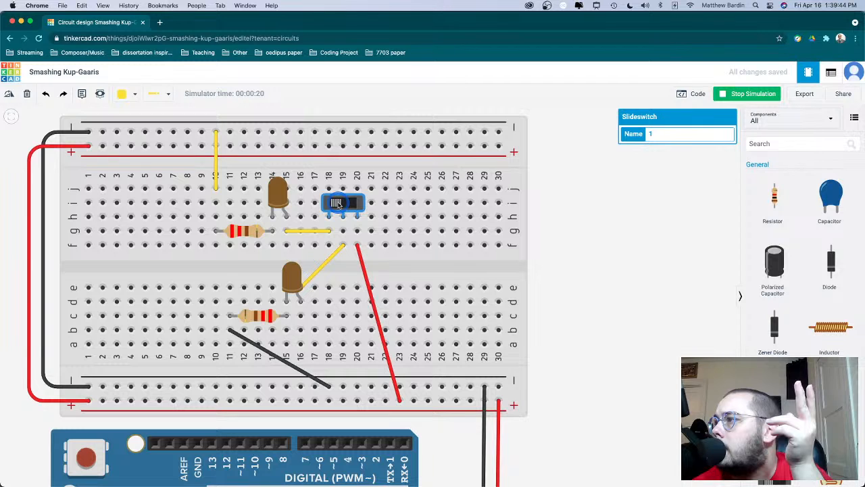
{"action": "left_click", "coordinate": [338, 204]}
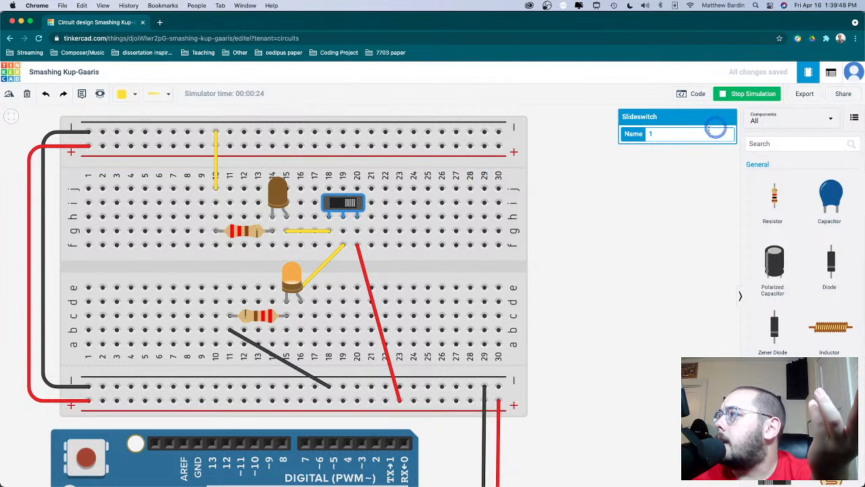
{"action": "left_click", "coordinate": [753, 93]}
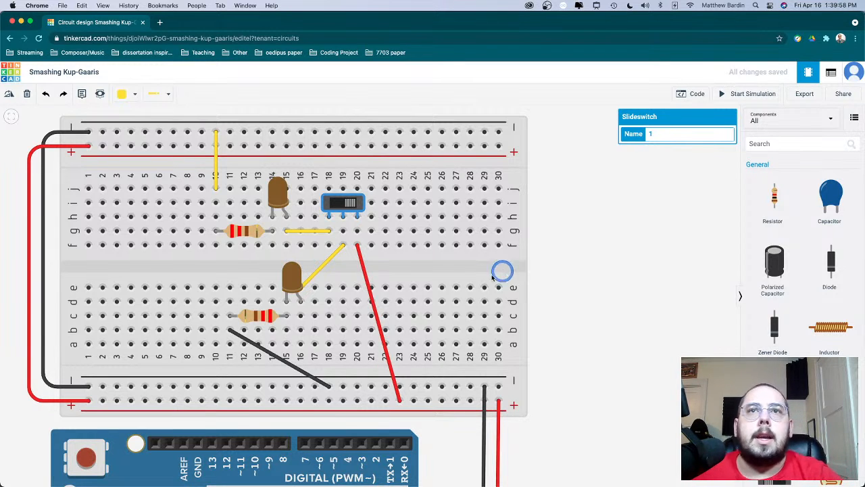
{"action": "left_click", "coordinate": [552, 347]}
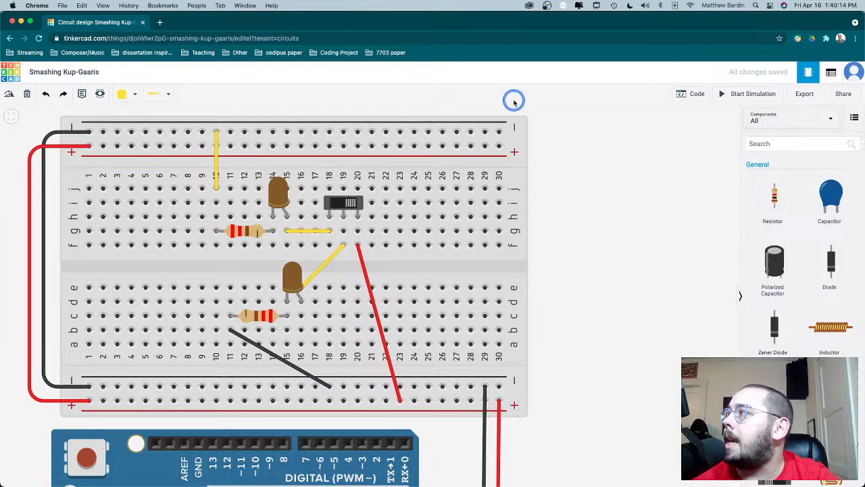
- Check the circuit's export format without downloading it, and download a snapshot image of the design from the sharing options
{"action": "left_click", "coordinate": [803, 94]}
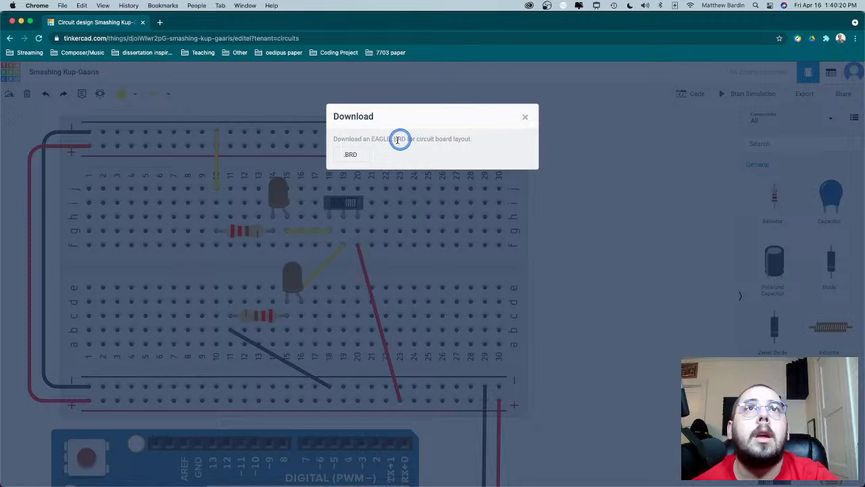
{"action": "left_click", "coordinate": [525, 118]}
{"action": "left_click", "coordinate": [849, 96]}
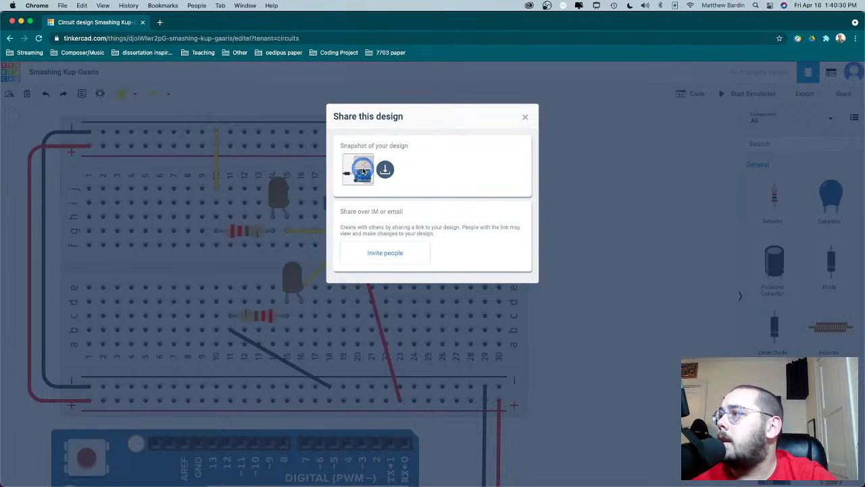
{"action": "left_click", "coordinate": [385, 170]}
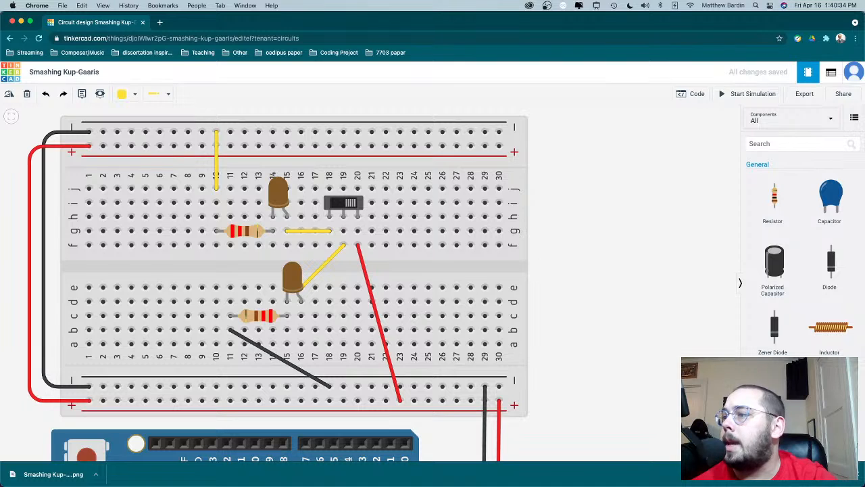
- Open the downloaded Smashing Kup-Gaaris.png in Preview, bring the whole circuit image into view, and close it
{"action": "left_click", "coordinate": [76, 470]}
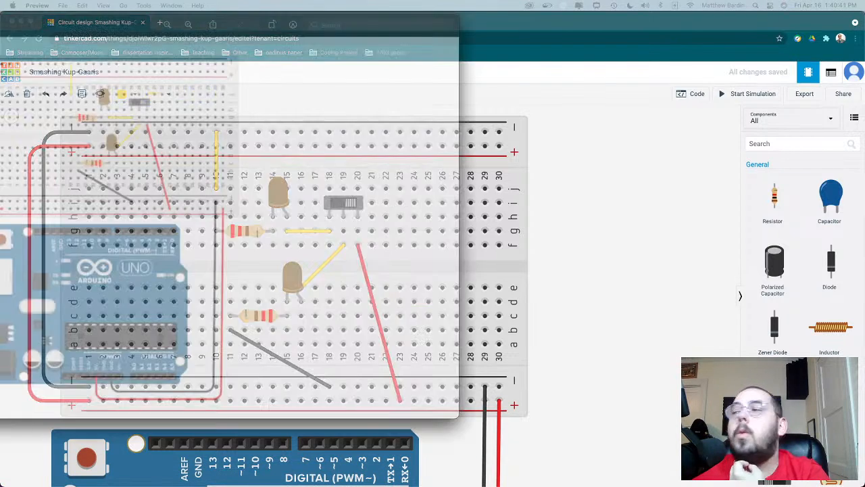
{"action": "left_click_drag", "start_coordinate": [0, 29], "coordinate": [288, 48]}
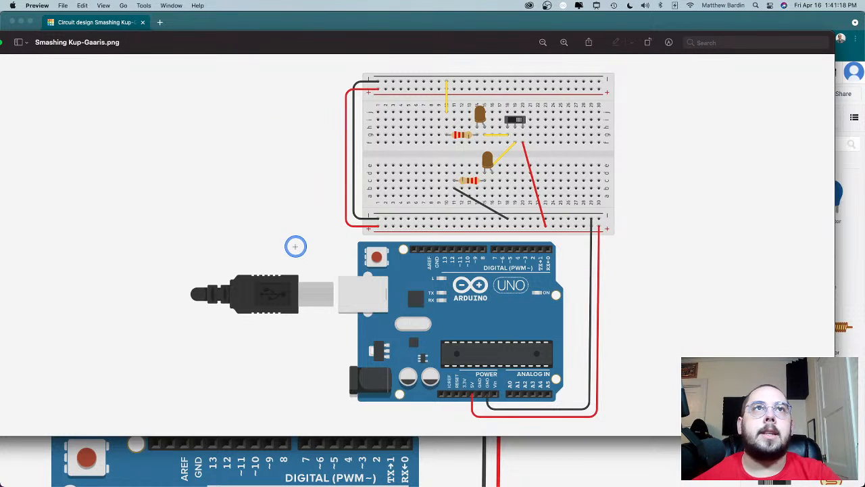
{"action": "left_click_drag", "start_coordinate": [188, 46], "coordinate": [256, 52]}
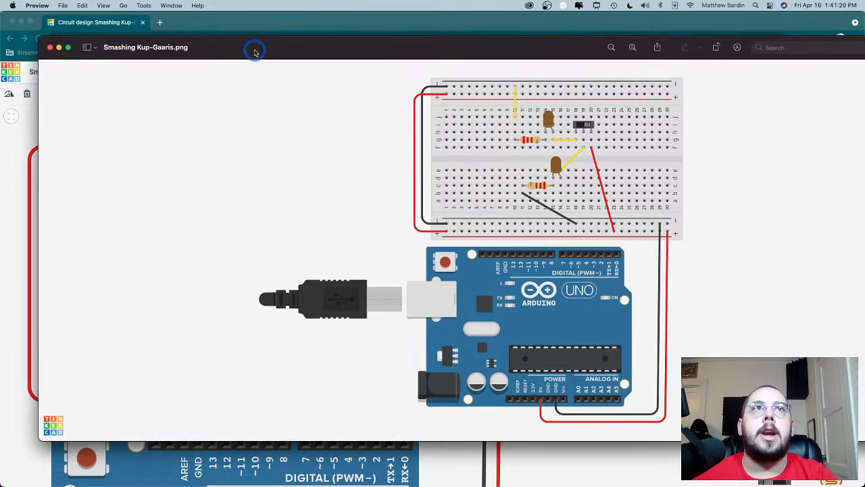
{"action": "left_click", "coordinate": [49, 47]}
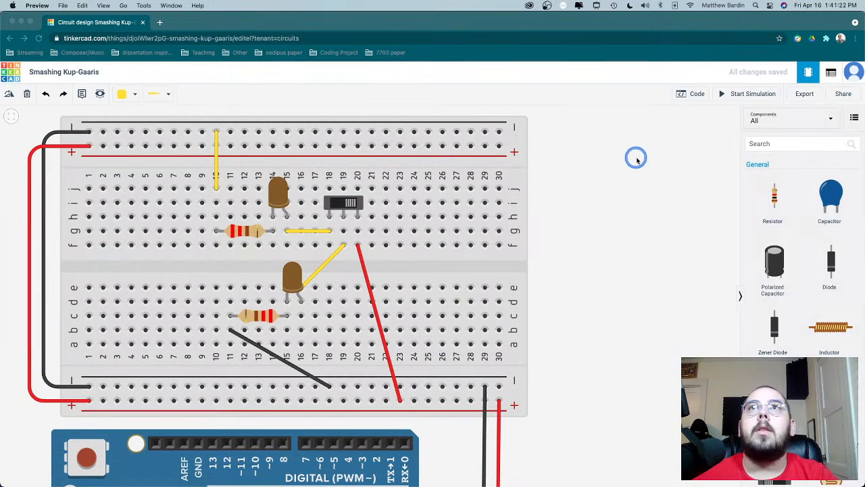